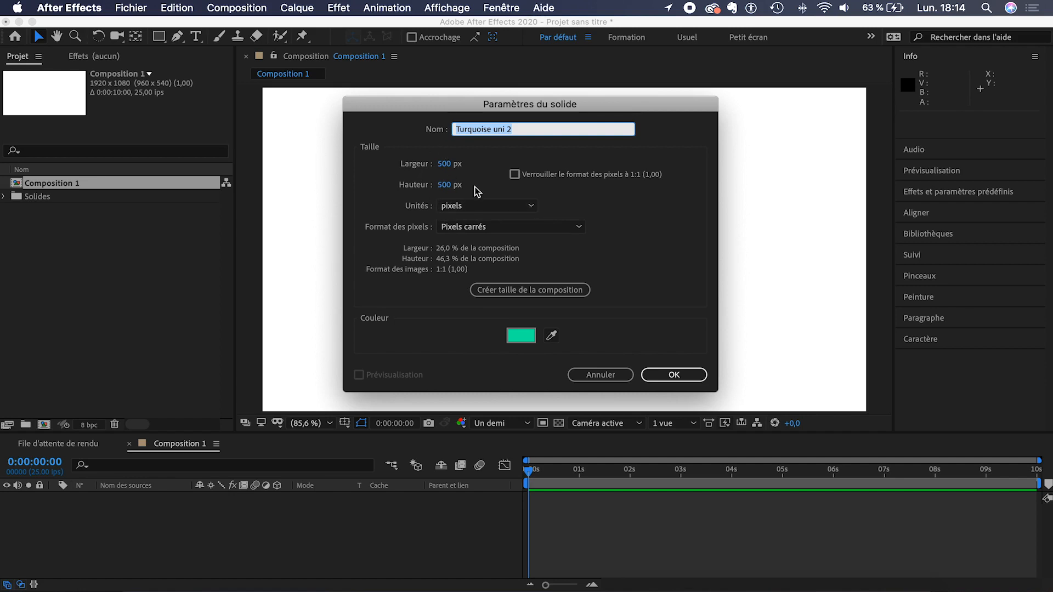
Step: Create a 500 × 500 px turquoise solid in Composition 1 and make it a 3D layer
click(676, 375)
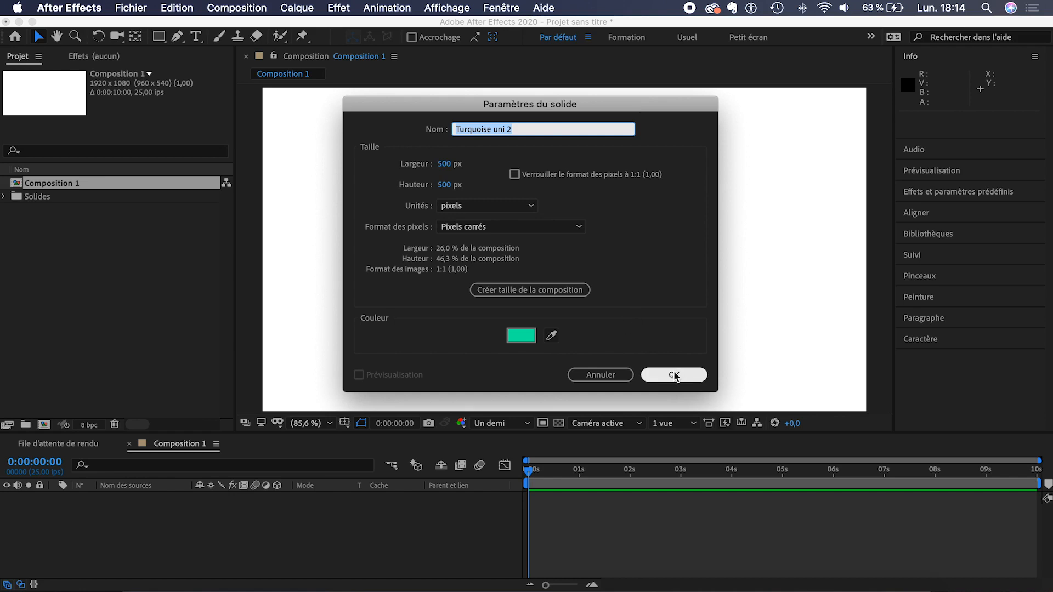
click(675, 376)
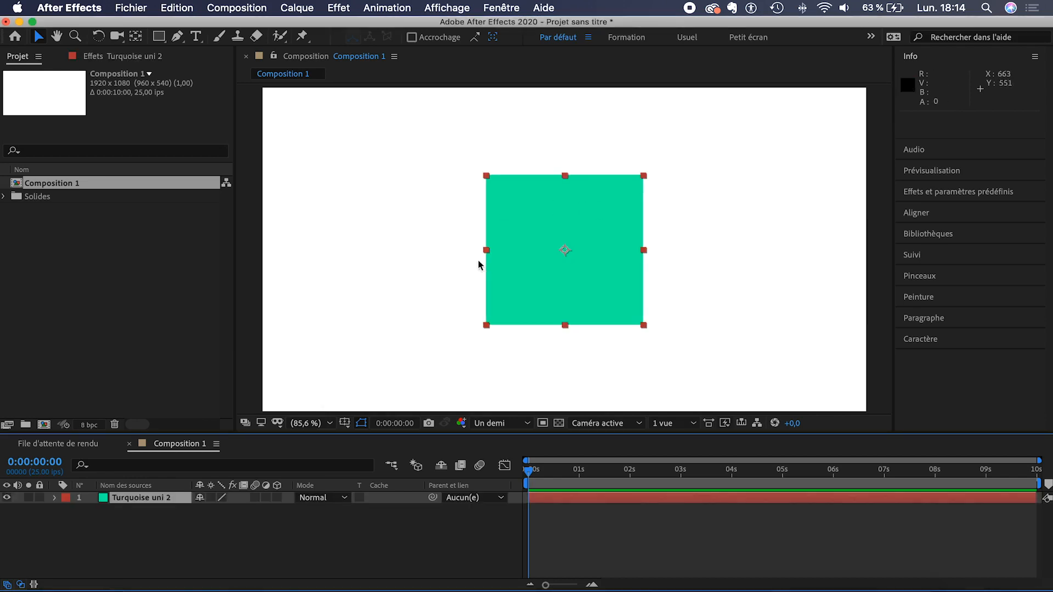
click(278, 498)
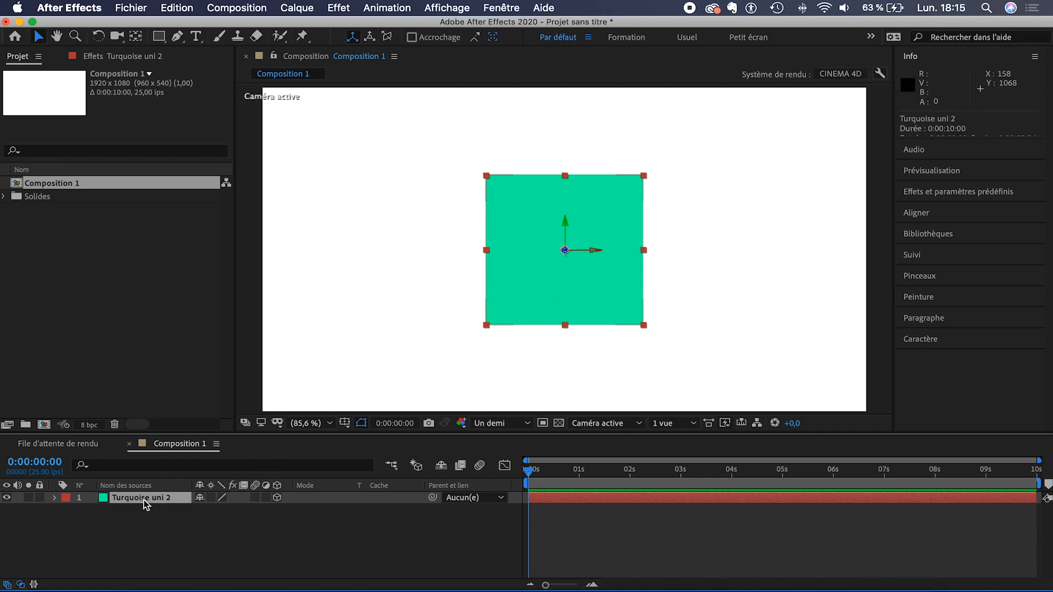
Step: Duplicate the 3D turquoise solid three times and select the topmost copy
key(super+d)
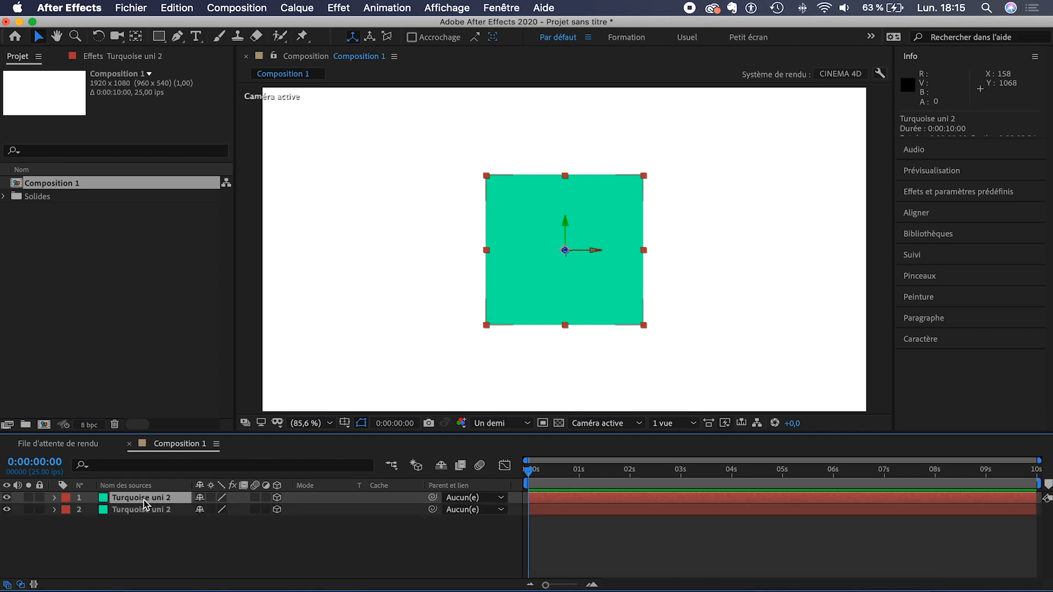
key(super+d)
key(super+d)
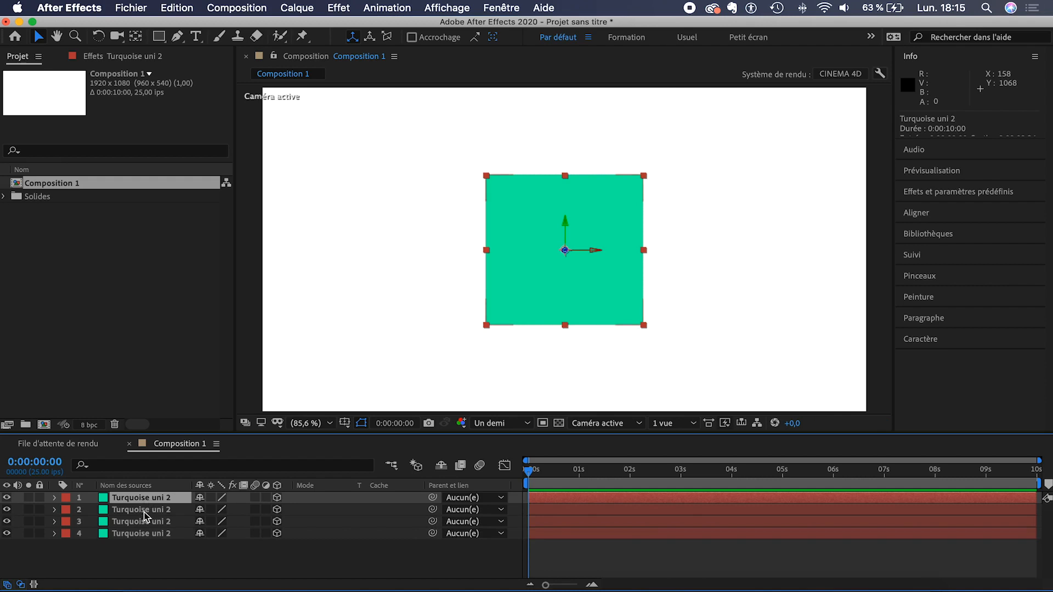
click(144, 510)
click(141, 522)
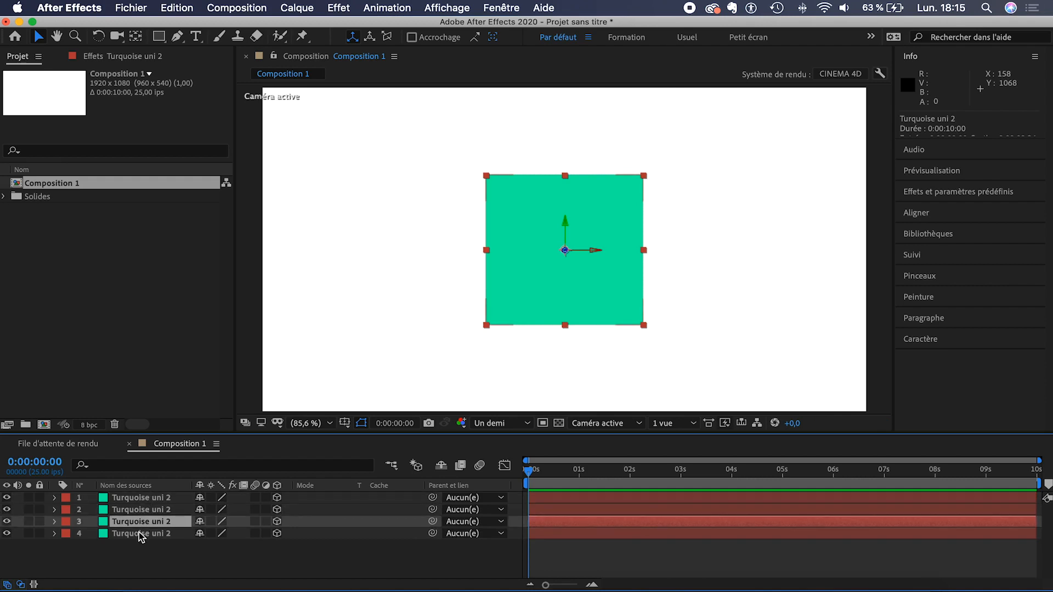
click(139, 498)
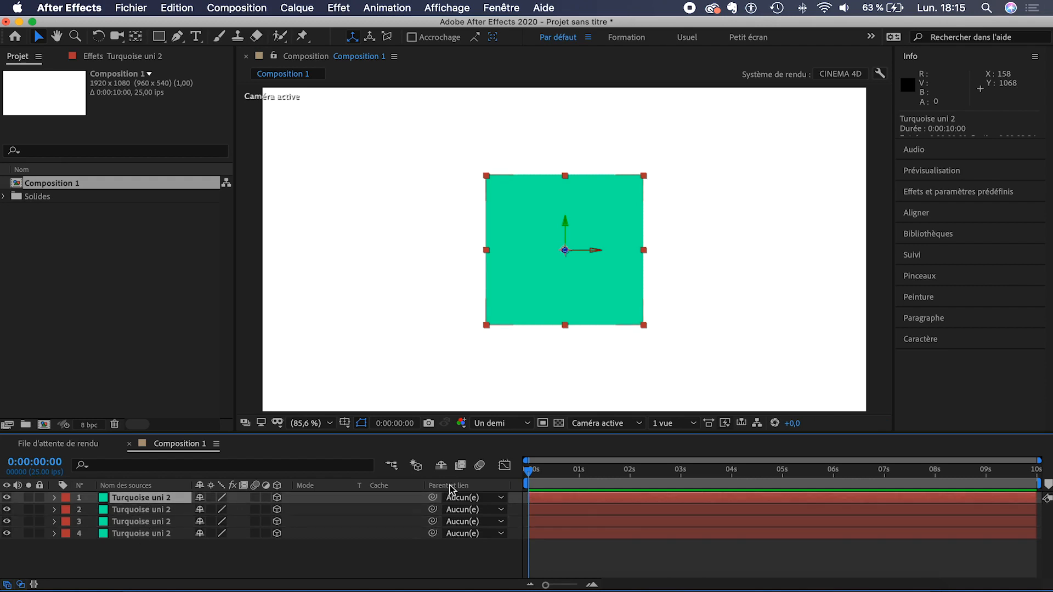
Step: Switch the composition's 3D view from the active camera to Vue personnalisée 1
click(629, 427)
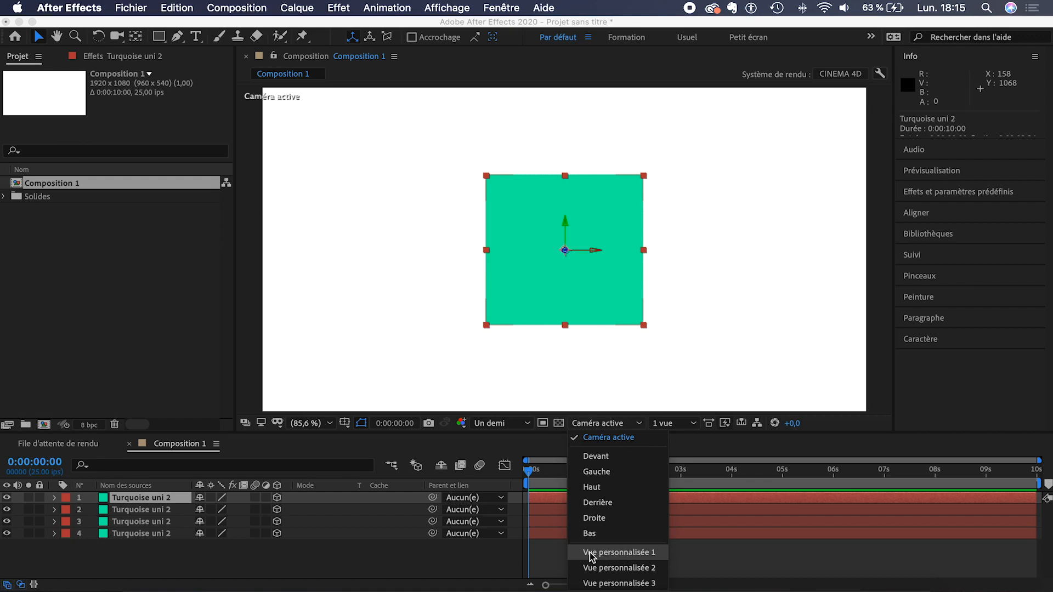
click(620, 554)
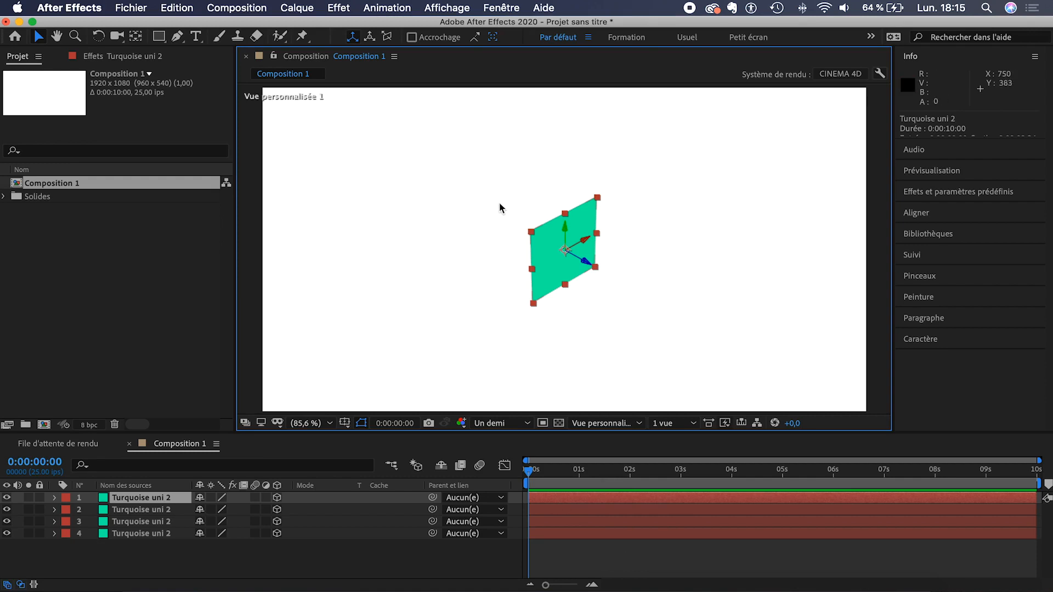
scroll(499, 203, up, 1)
scroll(499, 203, up, 1)
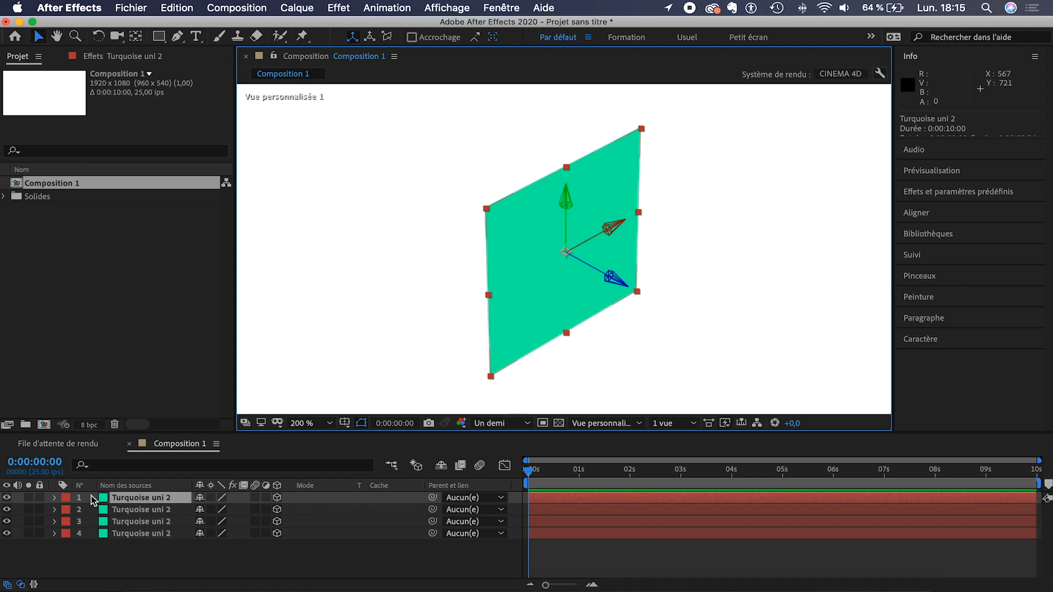
Step: Set the first solid layer's Z position to 500 to place the cube's back face
click(147, 498)
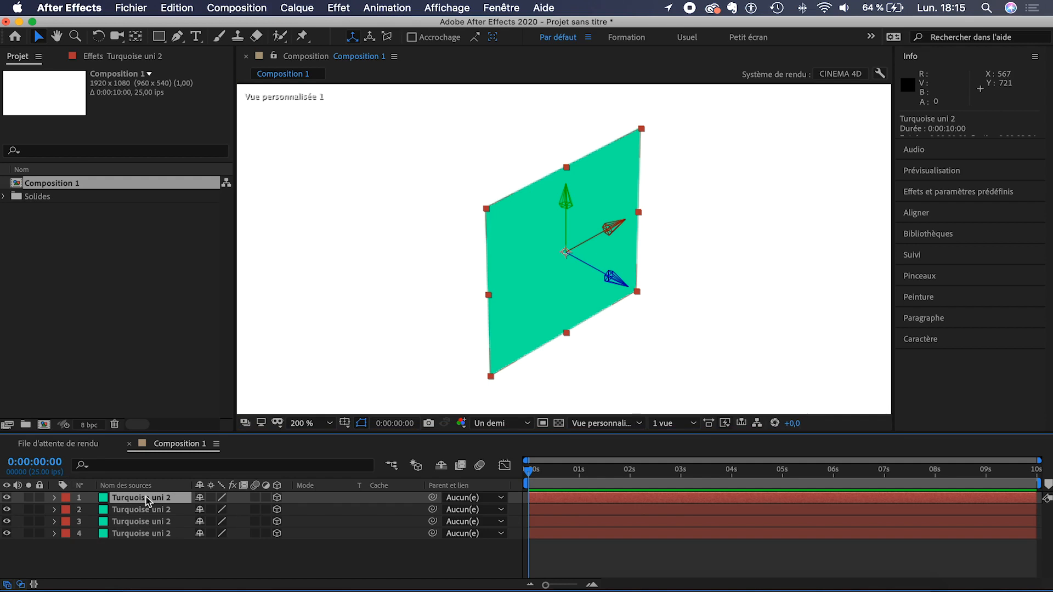
key(p)
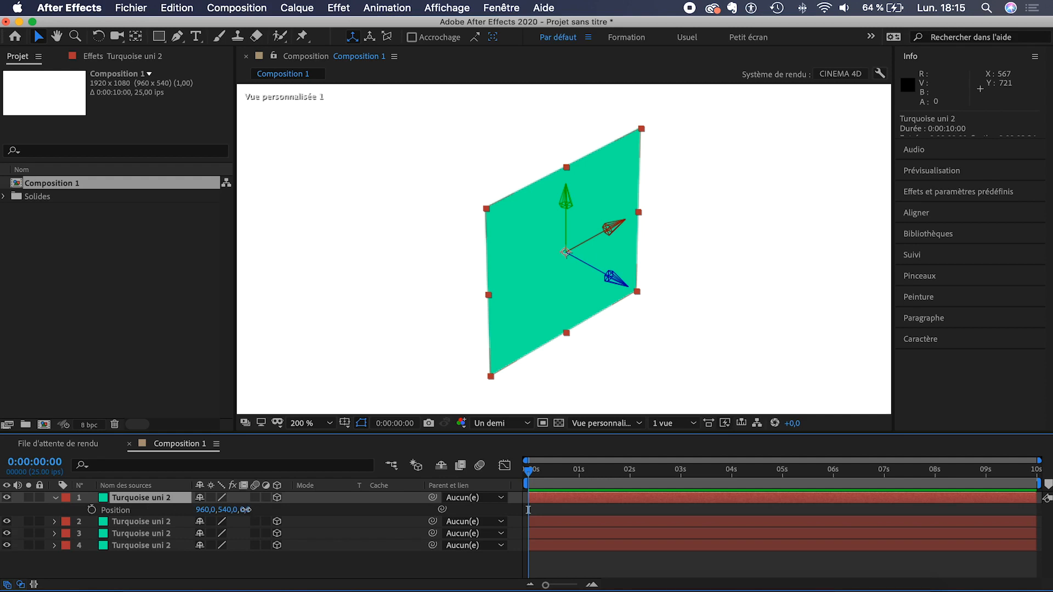
drag(245, 510, 606, 505)
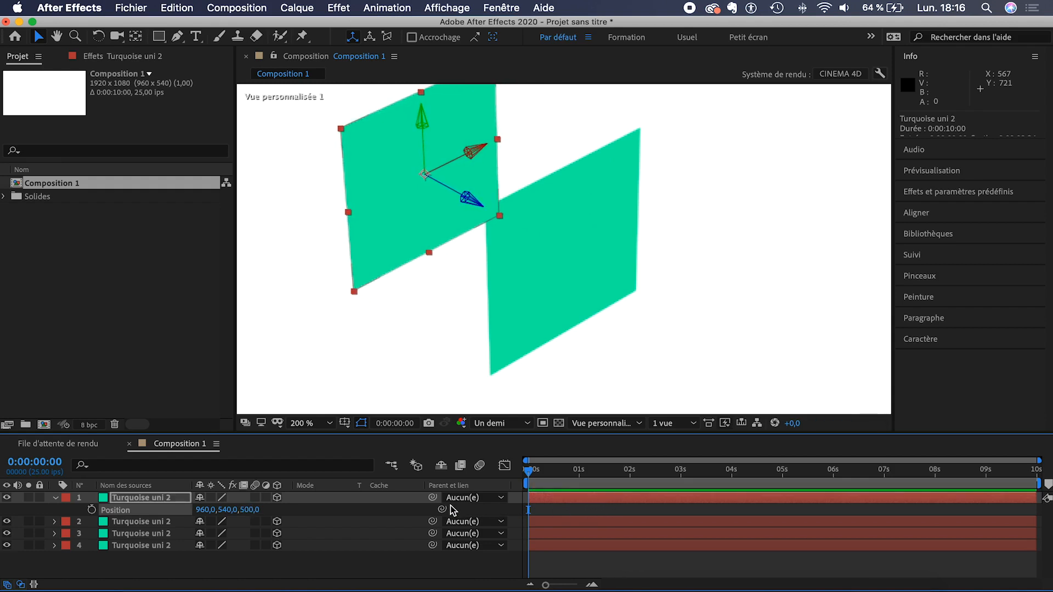
Step: Set the second solid layer's Z position to 250, midway between the other faces
key(space)
drag(477, 275, 552, 308)
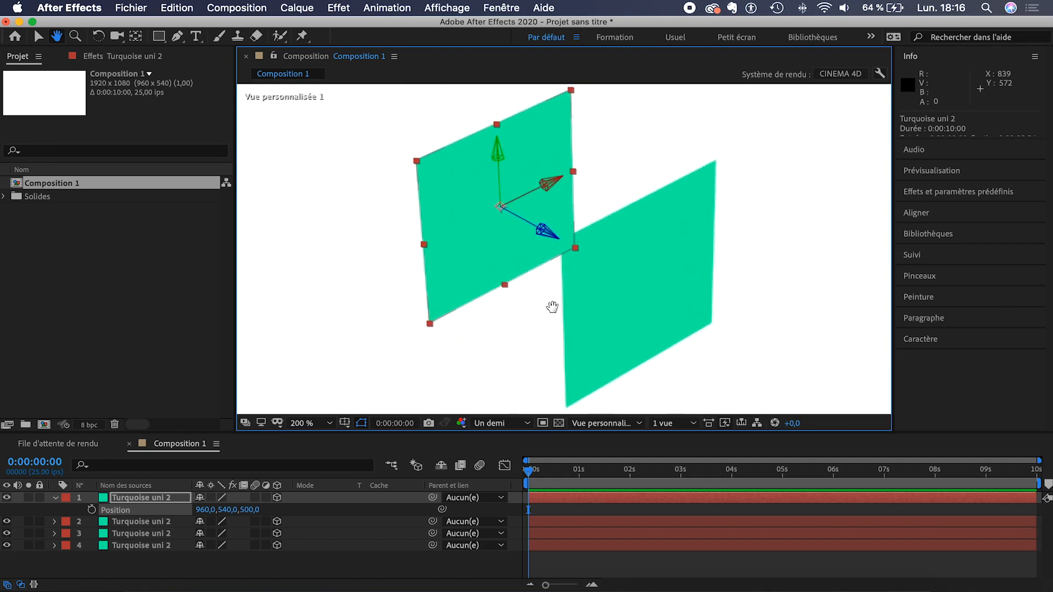
key(v)
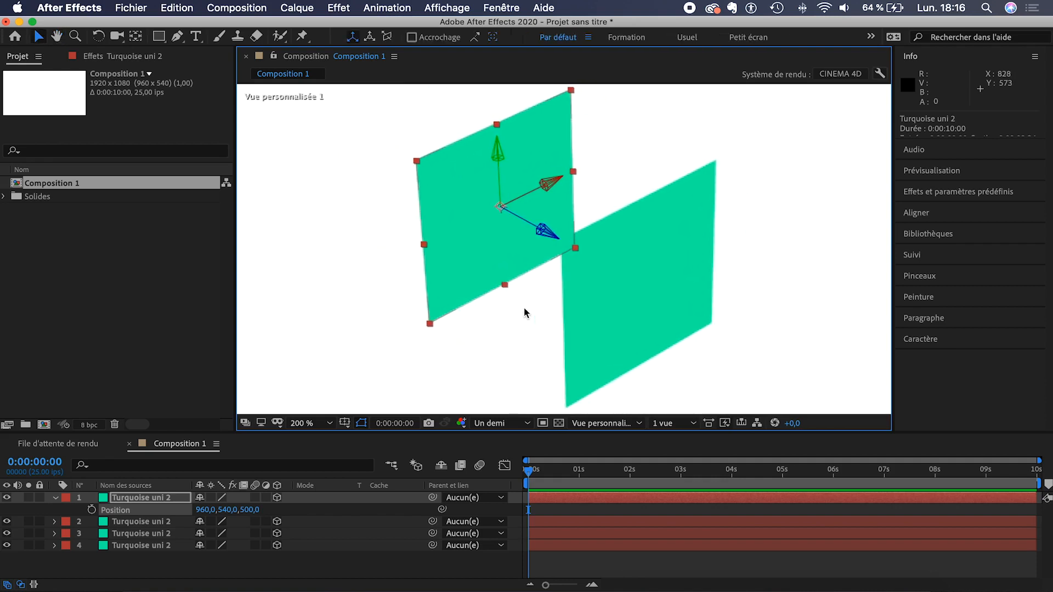
click(151, 522)
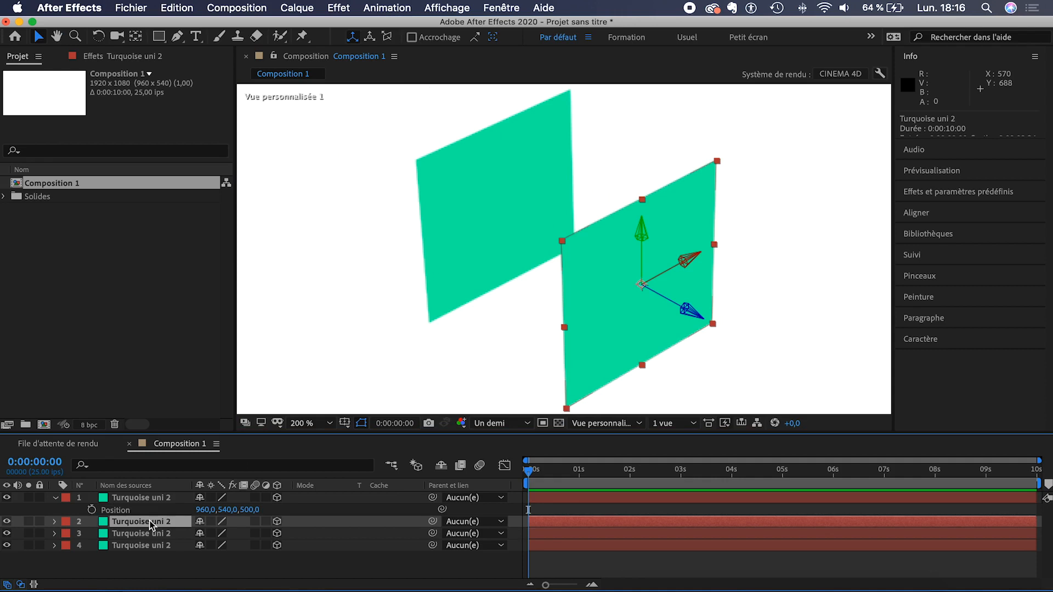
key(p)
click(248, 534)
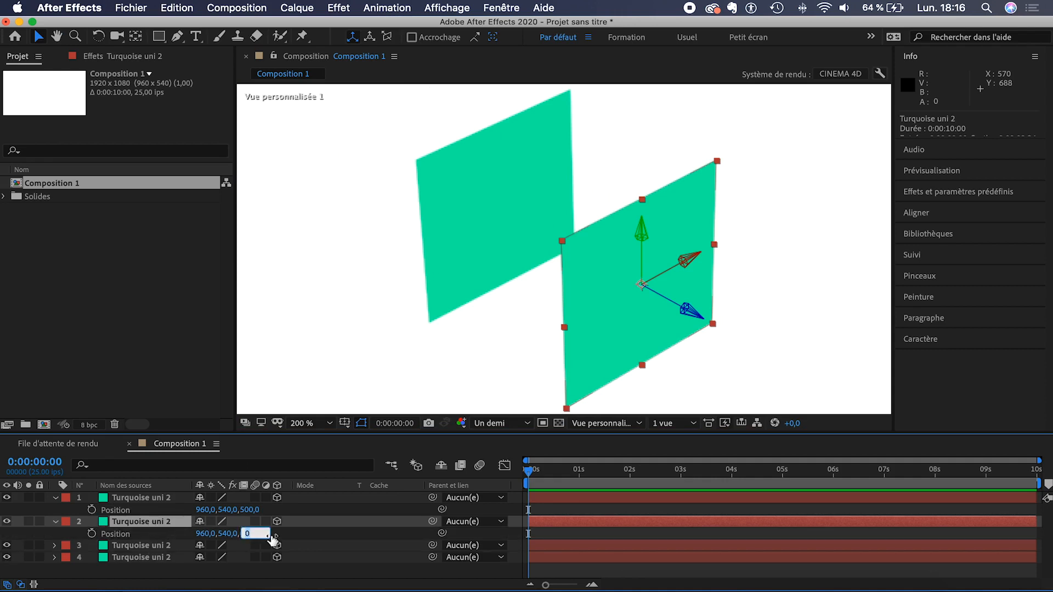
text(250)
click(346, 530)
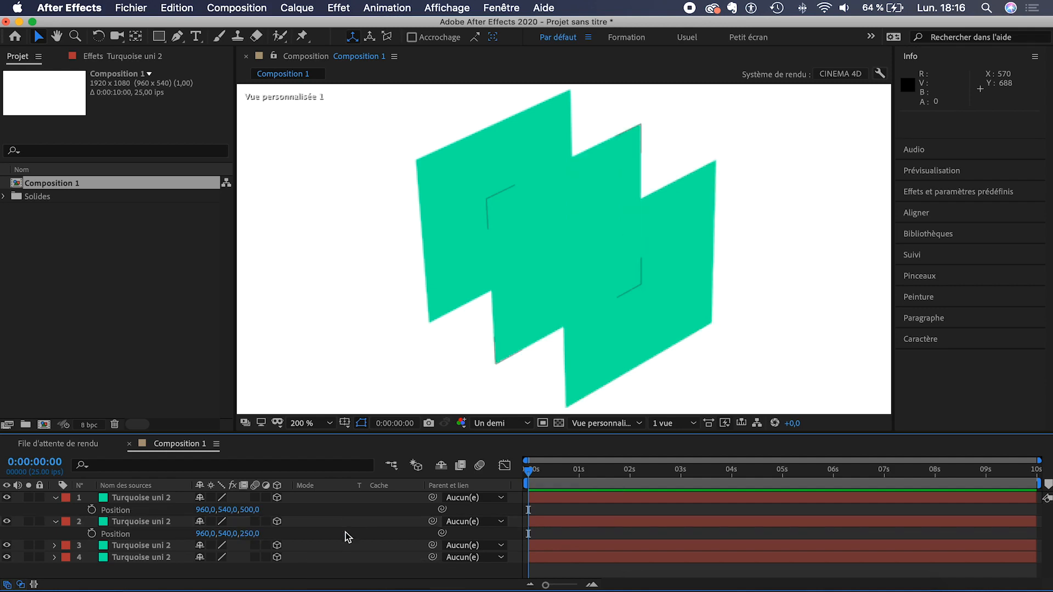
Step: Delete the third solid layer, a surplus copy at the front of the shape
click(145, 524)
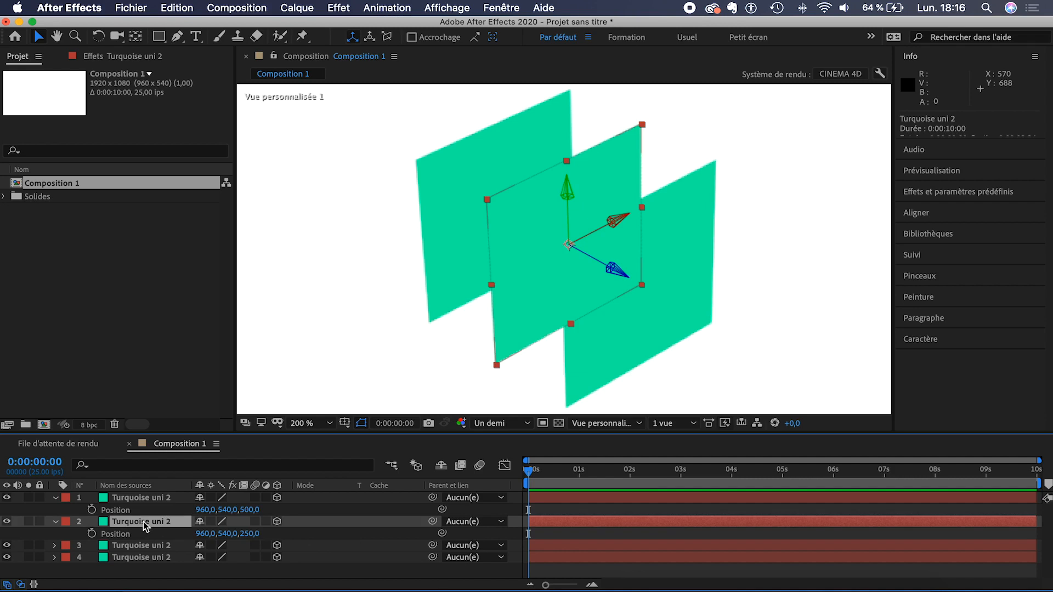
click(140, 545)
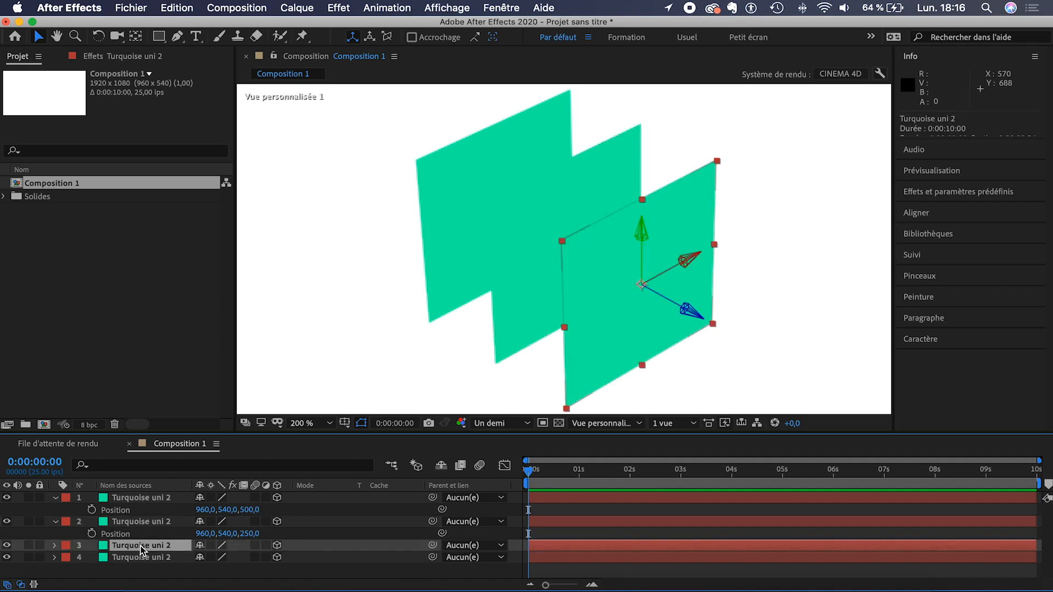
key(Delete)
Step: Set the second solid layer's Y rotation to 90° to turn it into a side face
click(145, 526)
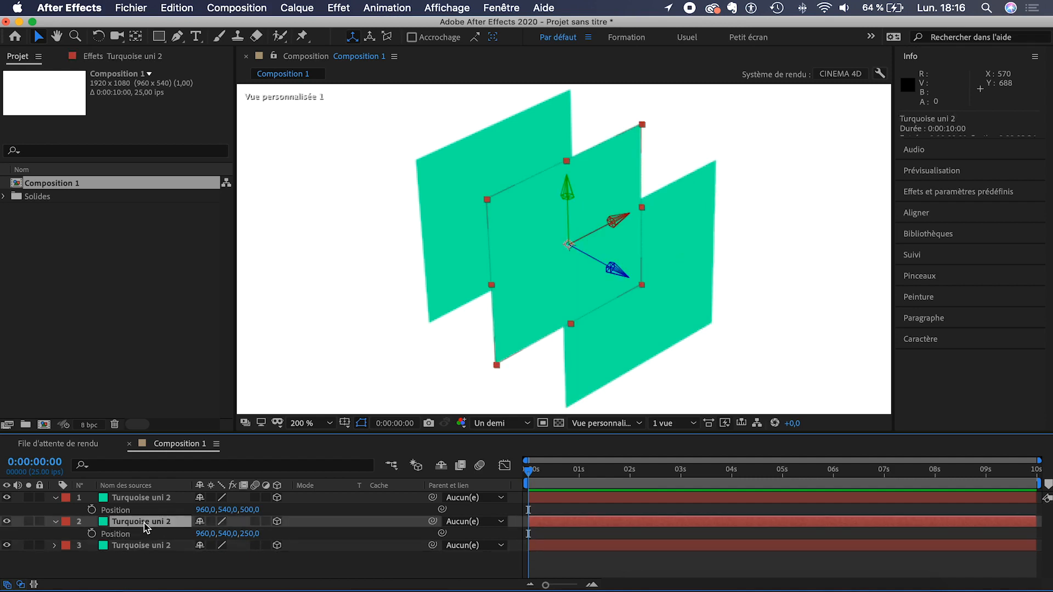
key(r)
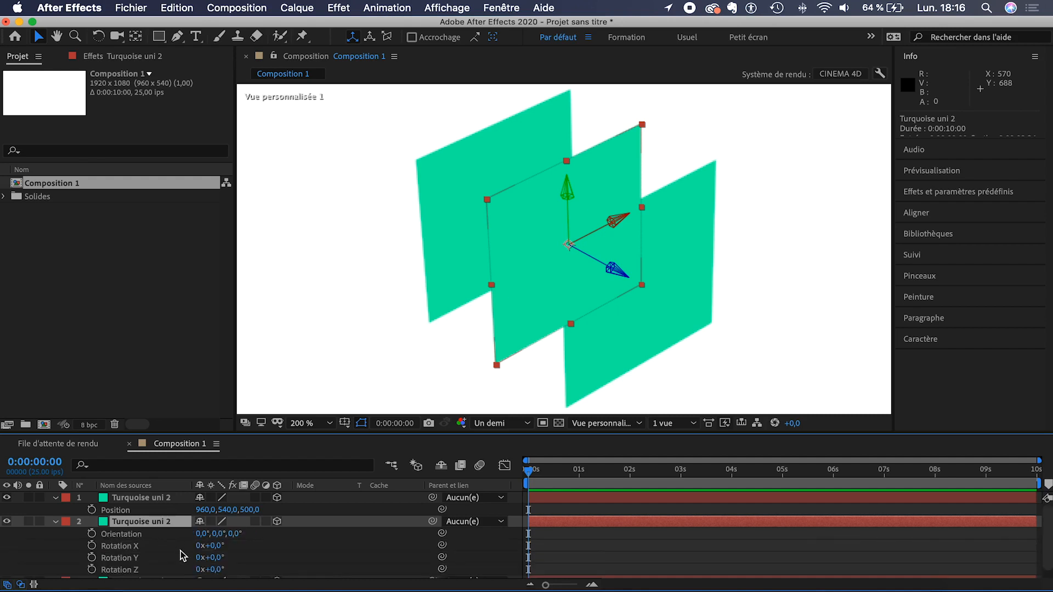
click(213, 557)
text(90)
key(Return)
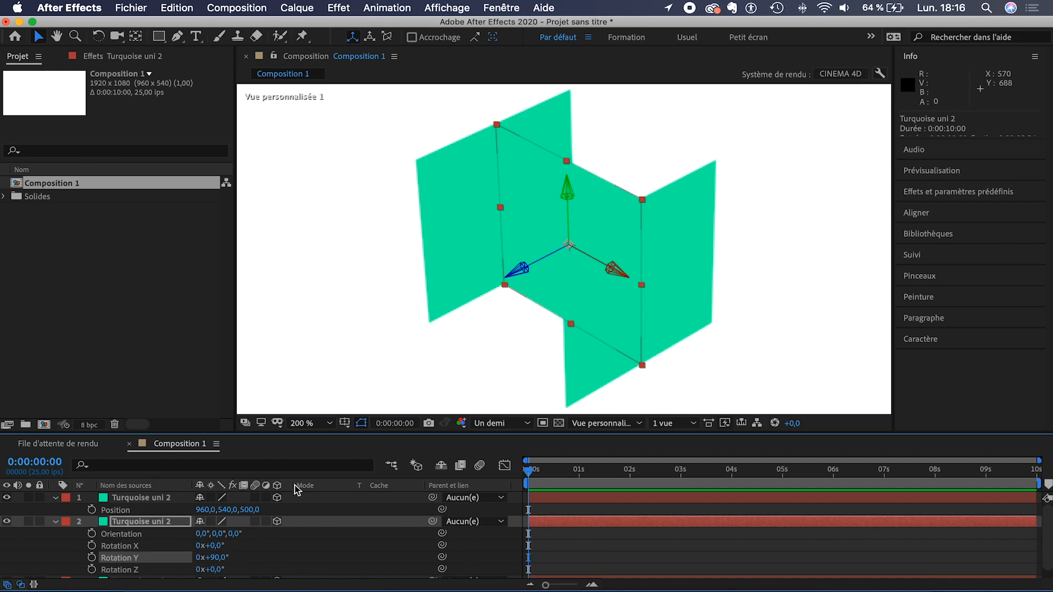
Step: Set the rotated second layer's X position to 710 so it joins the edges of the front and back faces
scroll(181, 532, down, 1)
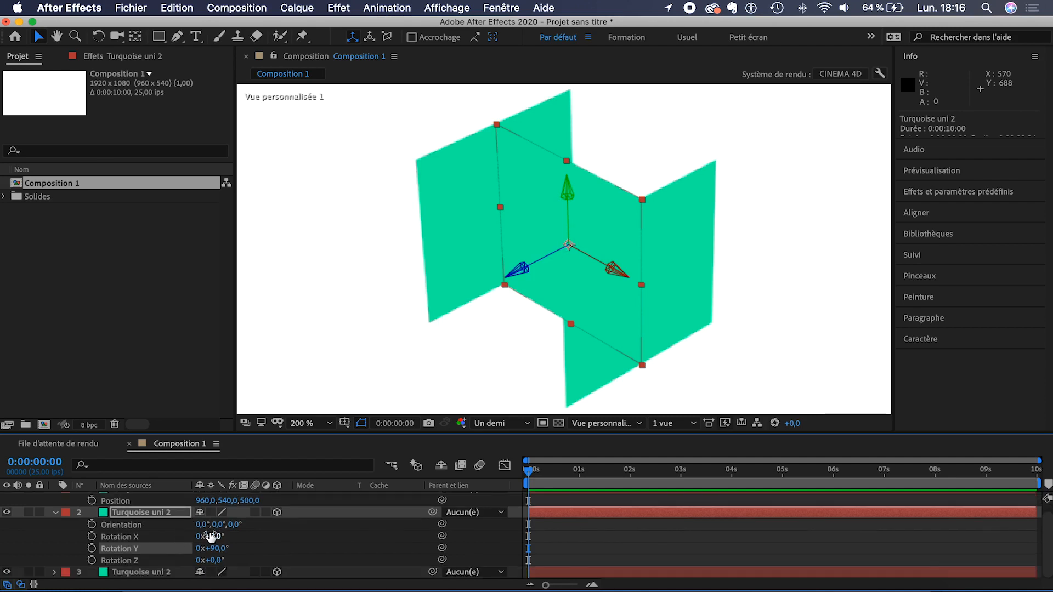
click(140, 513)
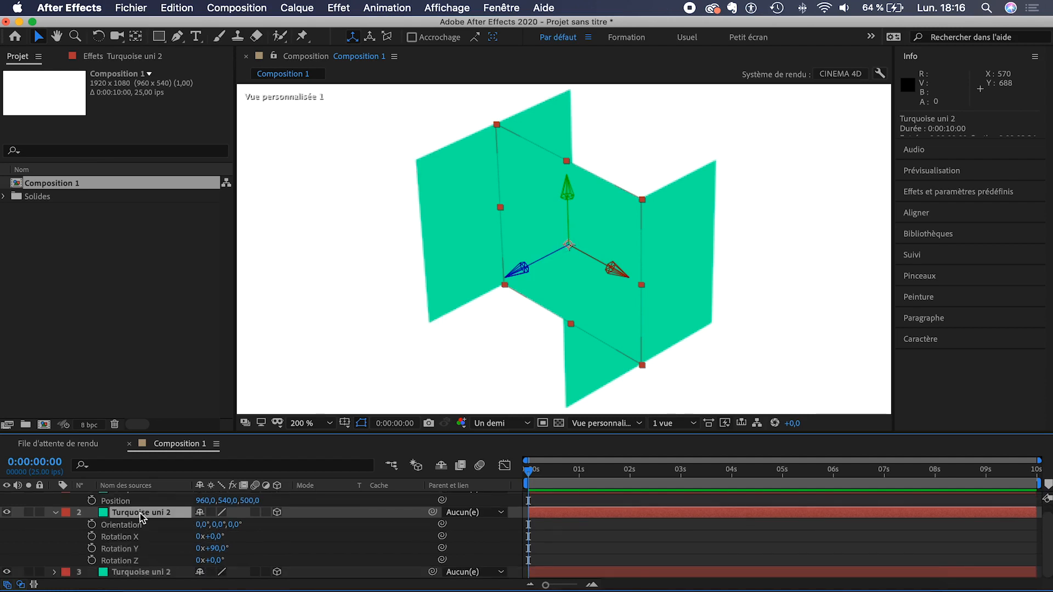
key(p)
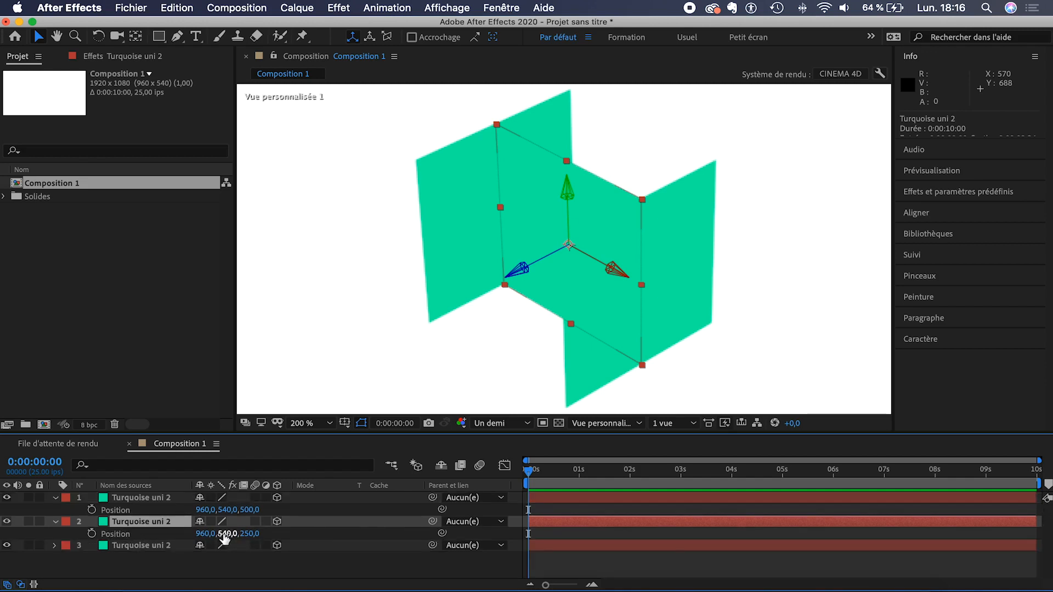
drag(204, 534, 24, 542)
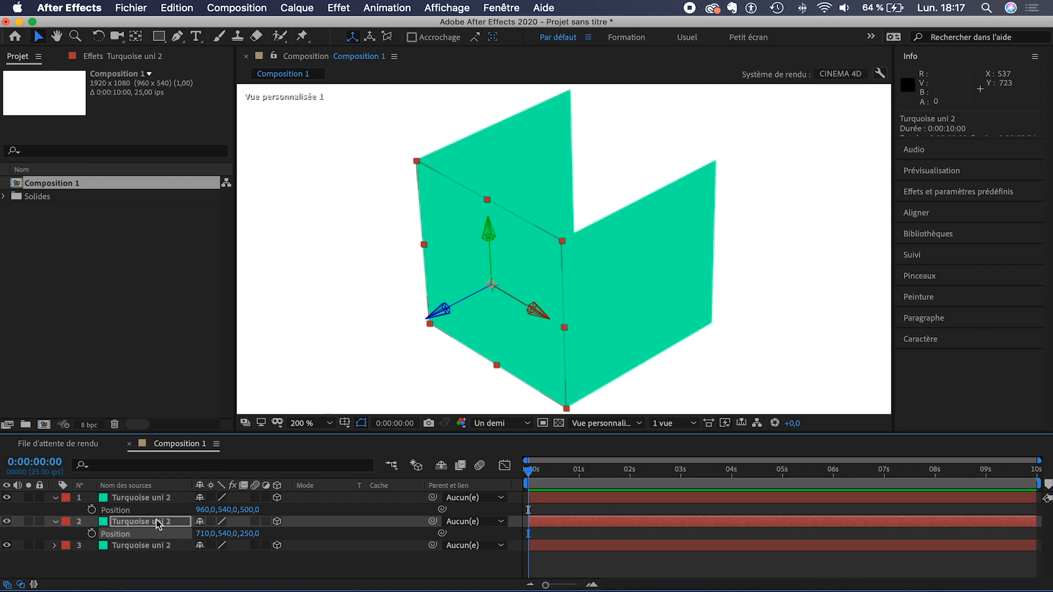
key(Return)
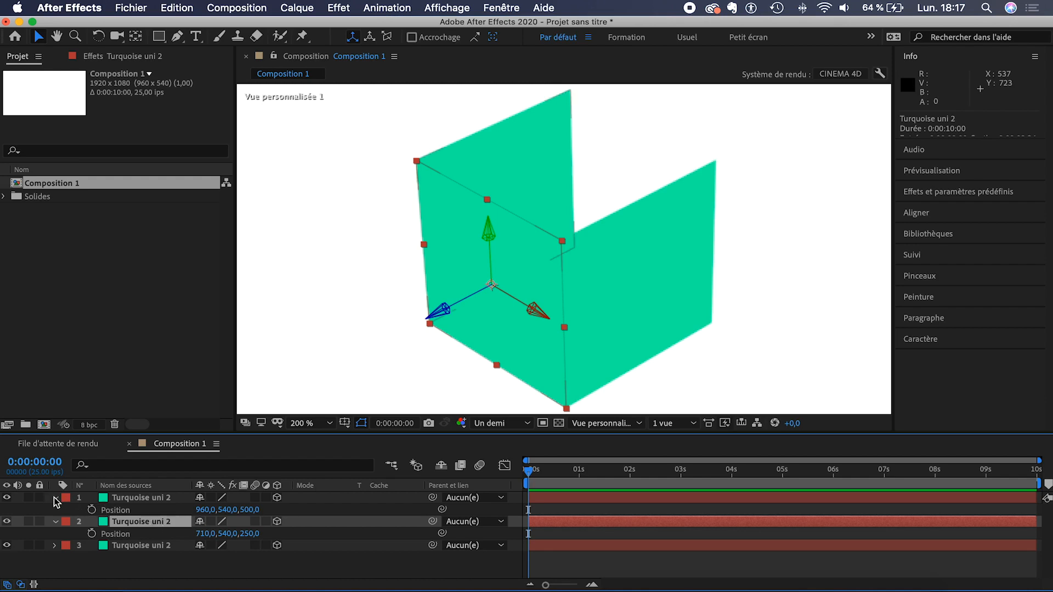
Step: Duplicate the side face layer and set the copy's X position to 1210 to form the opposite side
click(55, 497)
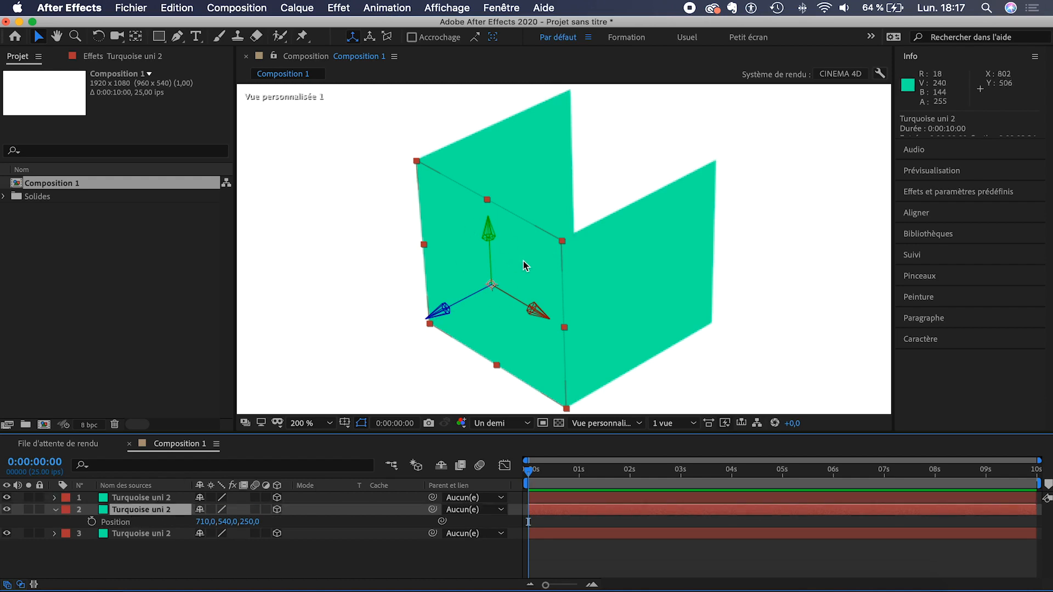
key(super+d)
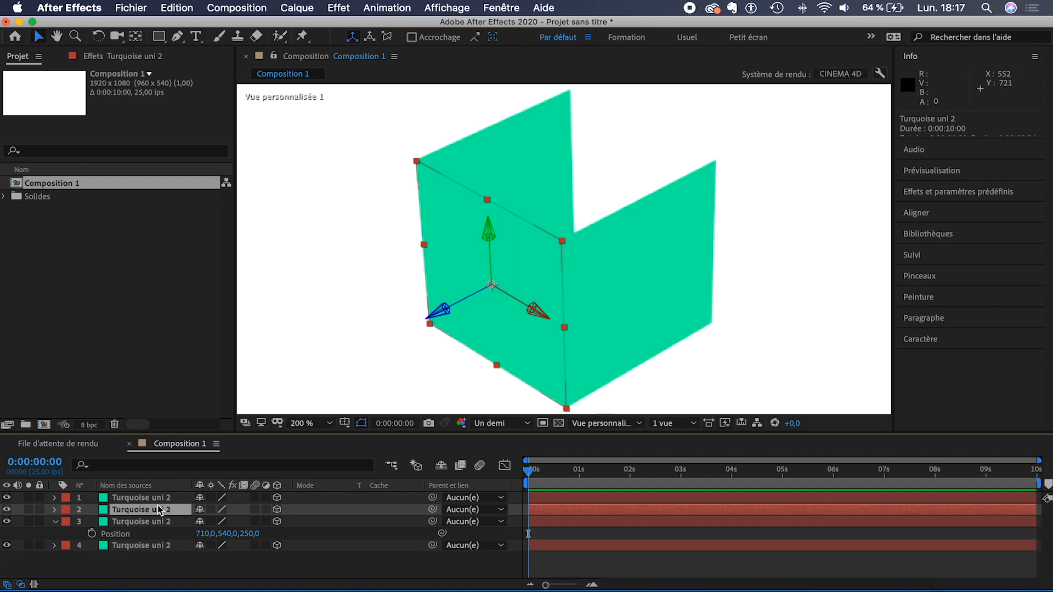
key(p)
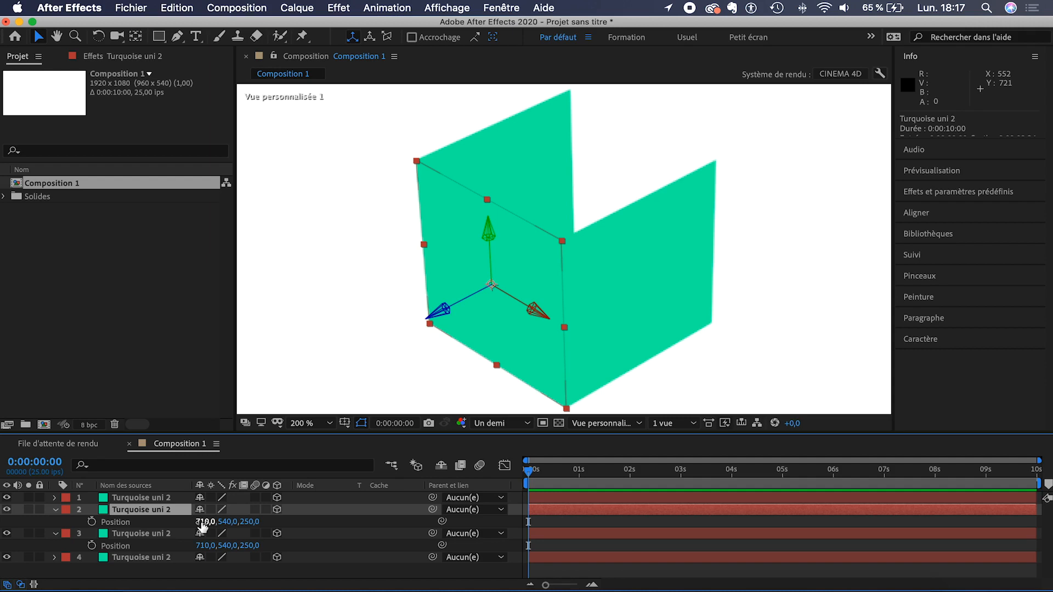
drag(201, 527, 563, 518)
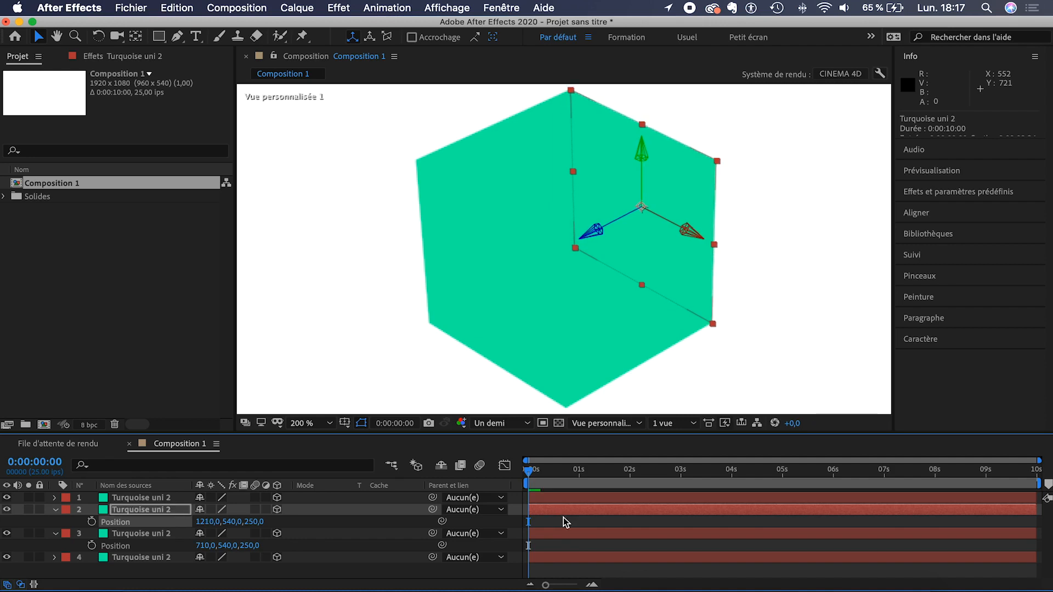
Step: Try recolouring the first solid layer to dark turquoise 156542 in its solid settings, and undo the change
click(581, 573)
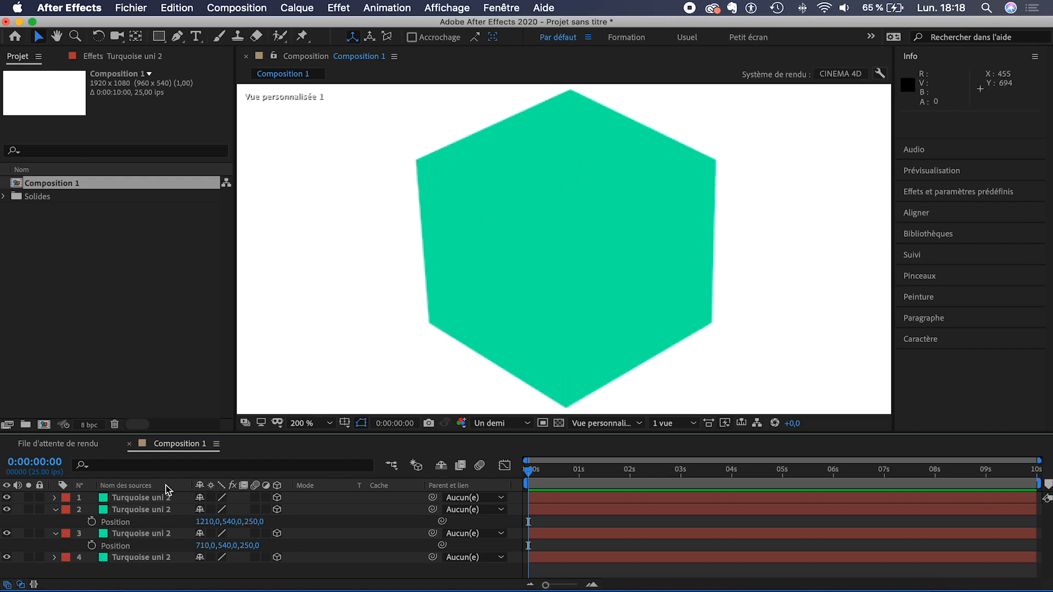
click(144, 498)
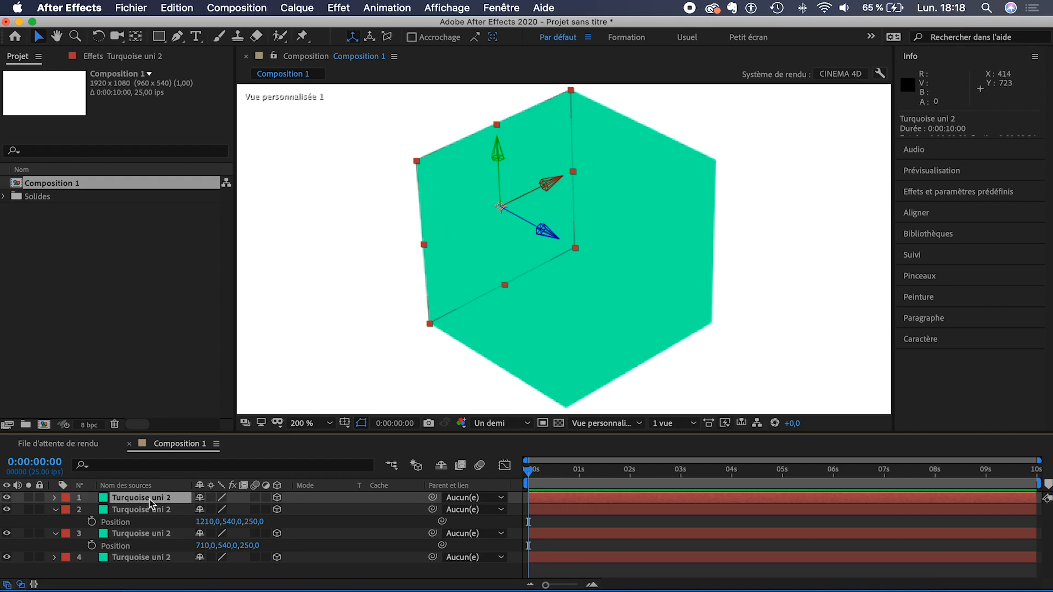
key(super+shift+y)
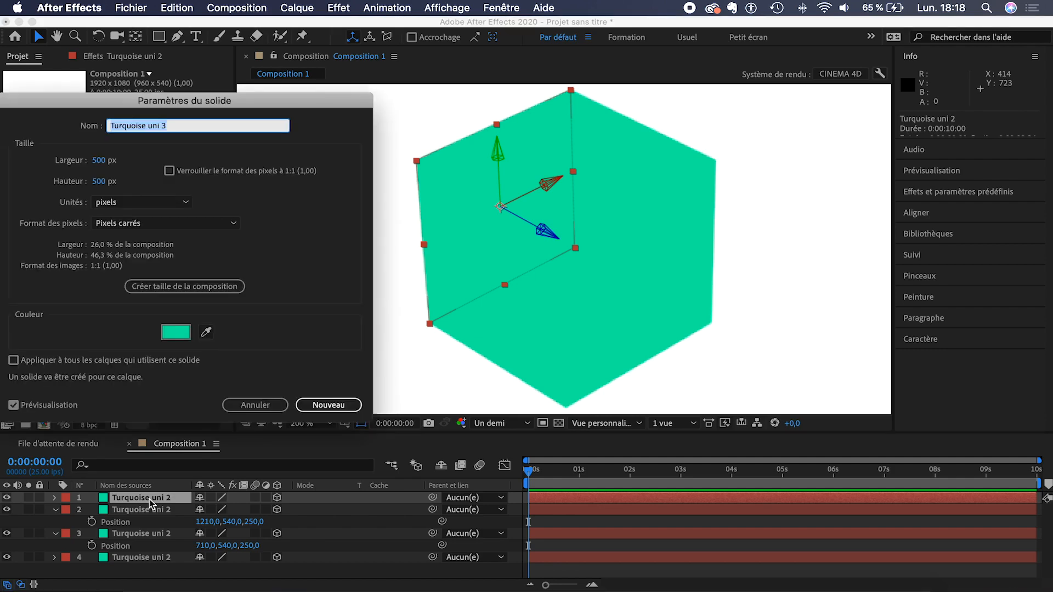
drag(155, 103, 265, 104)
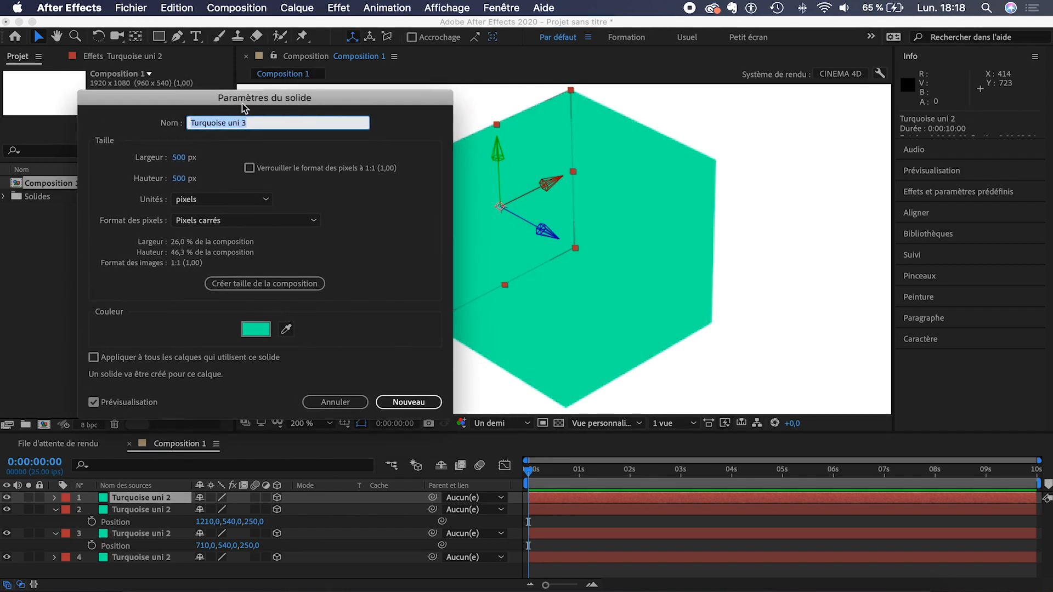
click(255, 329)
click(306, 257)
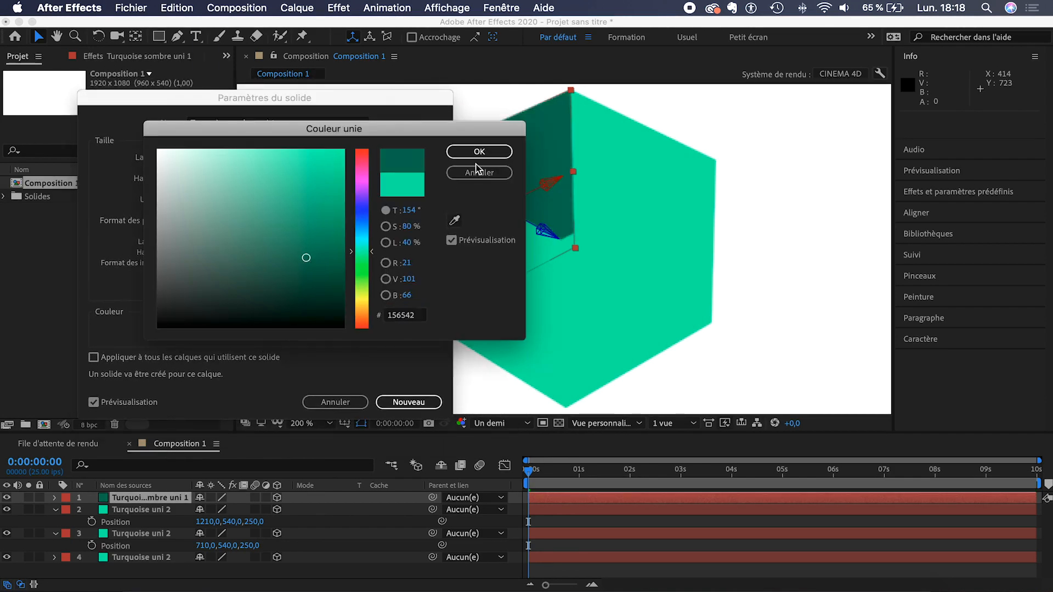
click(480, 152)
click(387, 402)
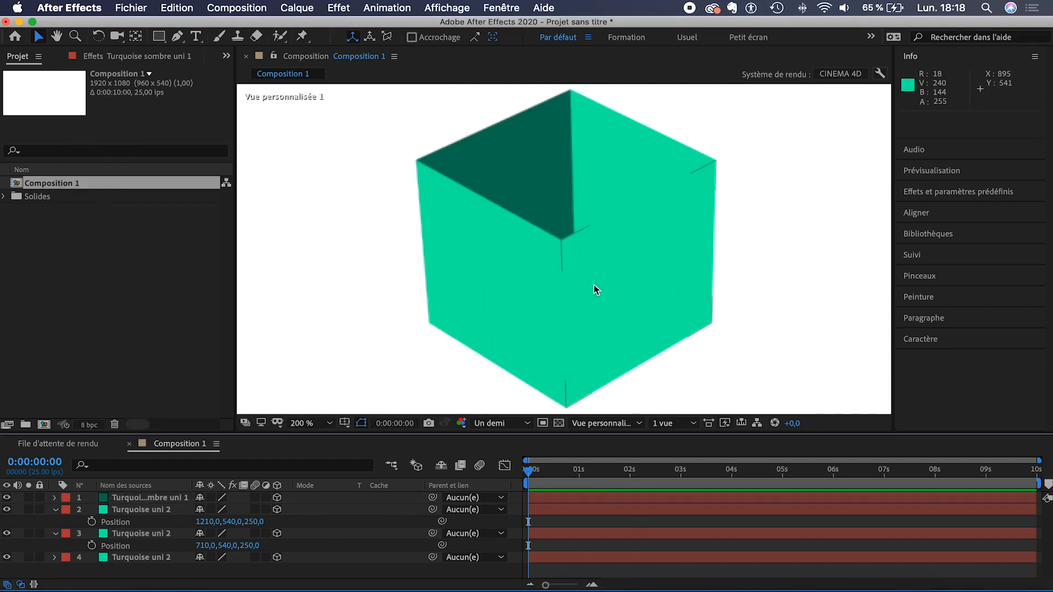
key(super+z)
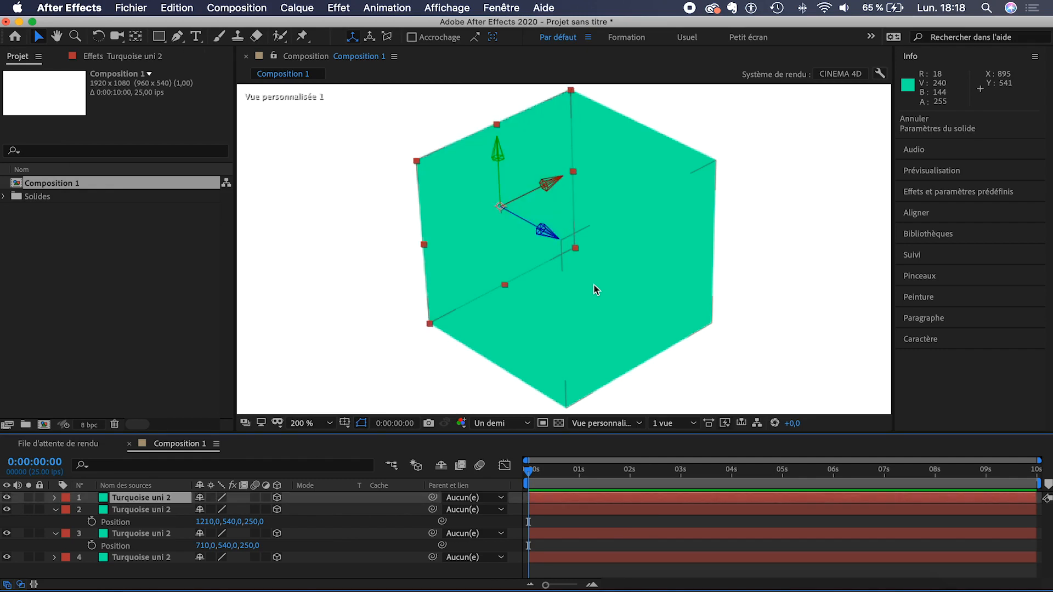
Step: Duplicate the fourth solid layer, the front face, and display the copy's position value
click(579, 525)
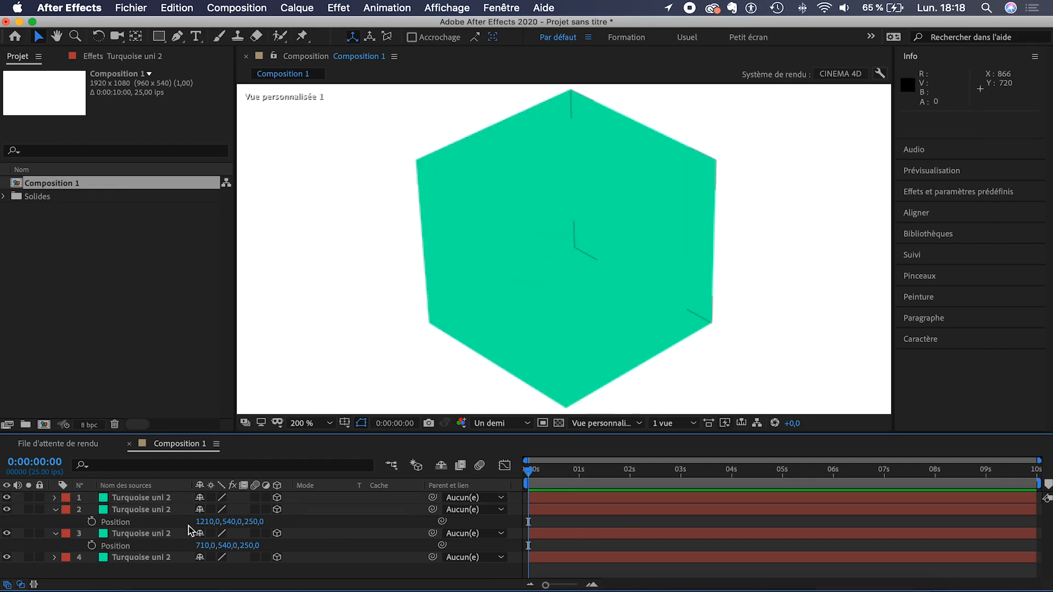
click(141, 511)
click(141, 532)
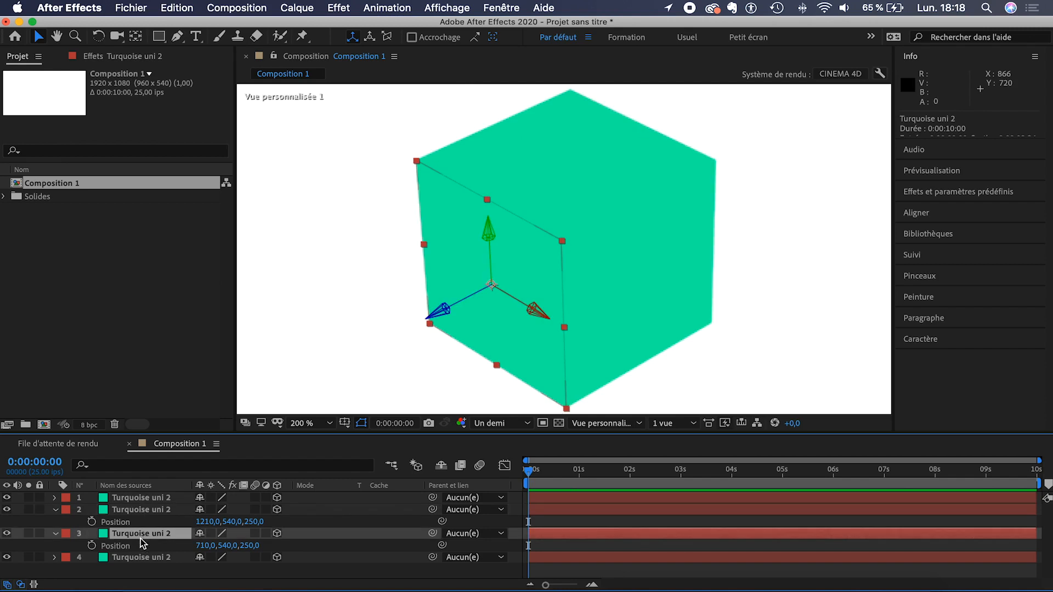
click(141, 558)
key(super+d)
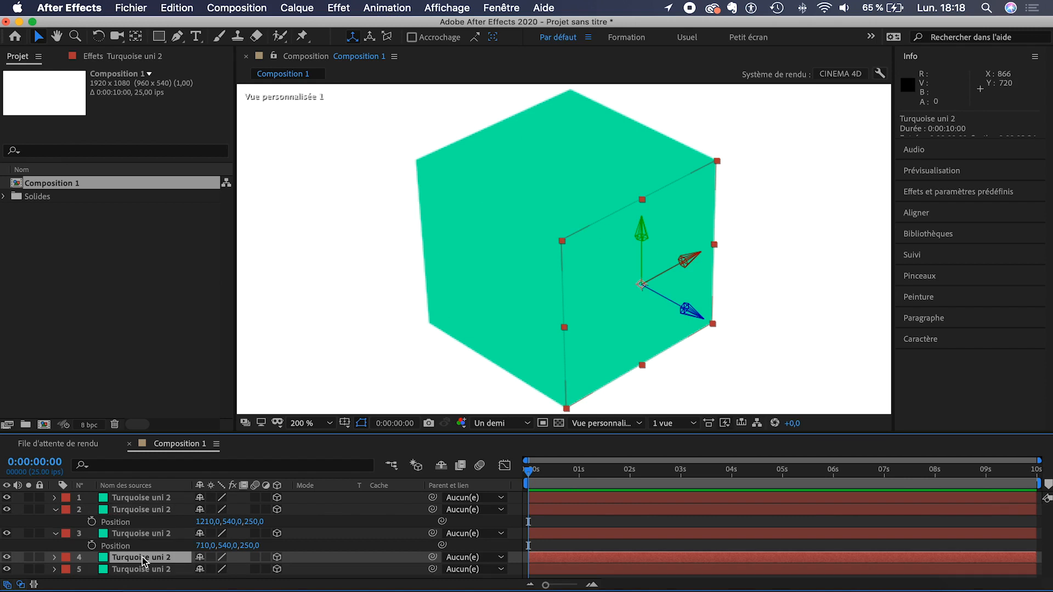
key(p)
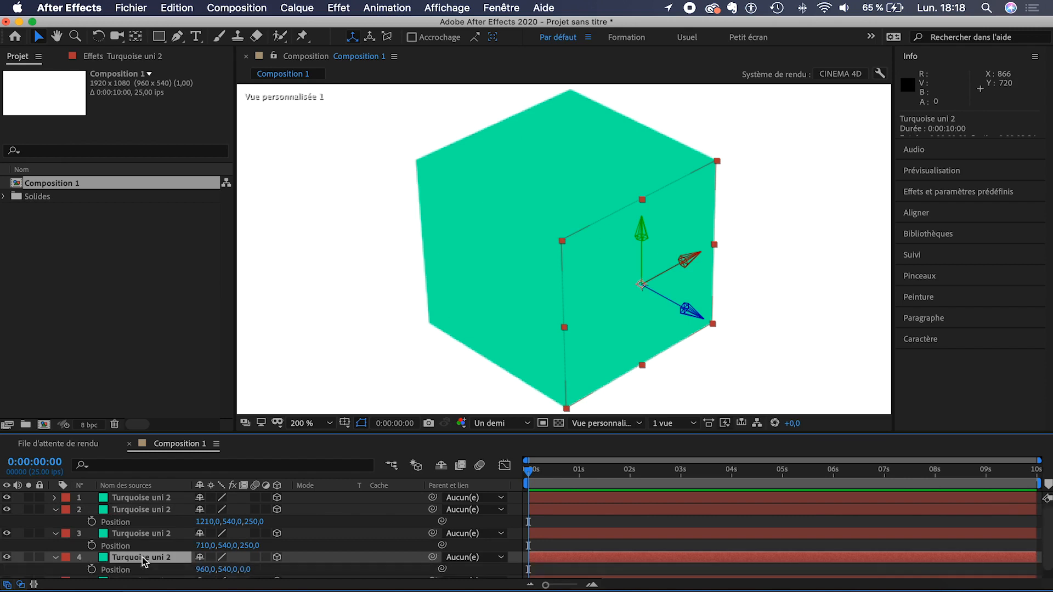
scroll(141, 560, down, 1)
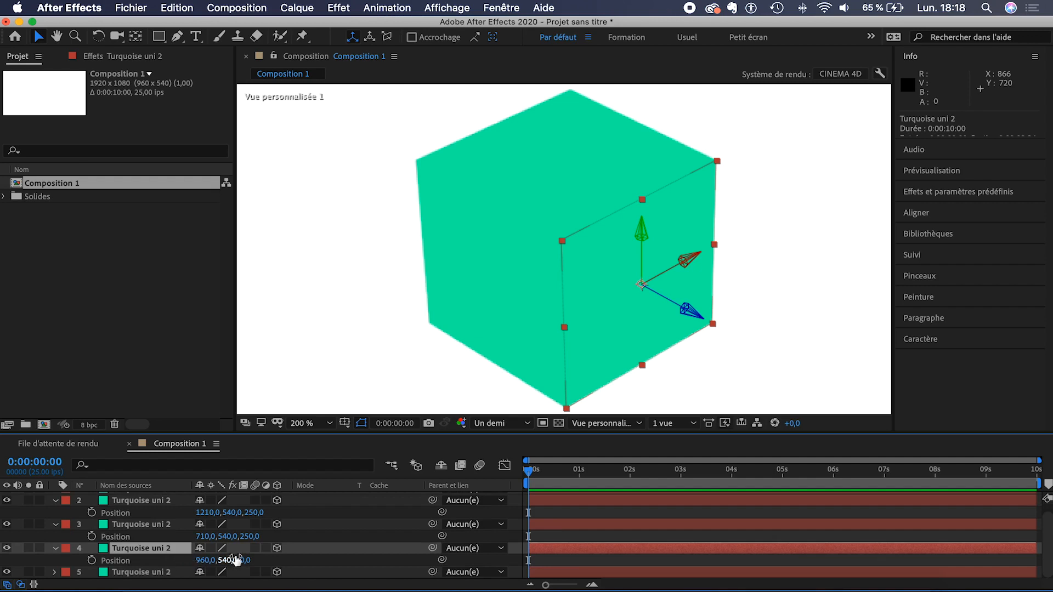
Step: Try shifting the copied front face along Z and raising it to Y position 361, undoing each change
drag(244, 560, 240, 563)
key(super+z)
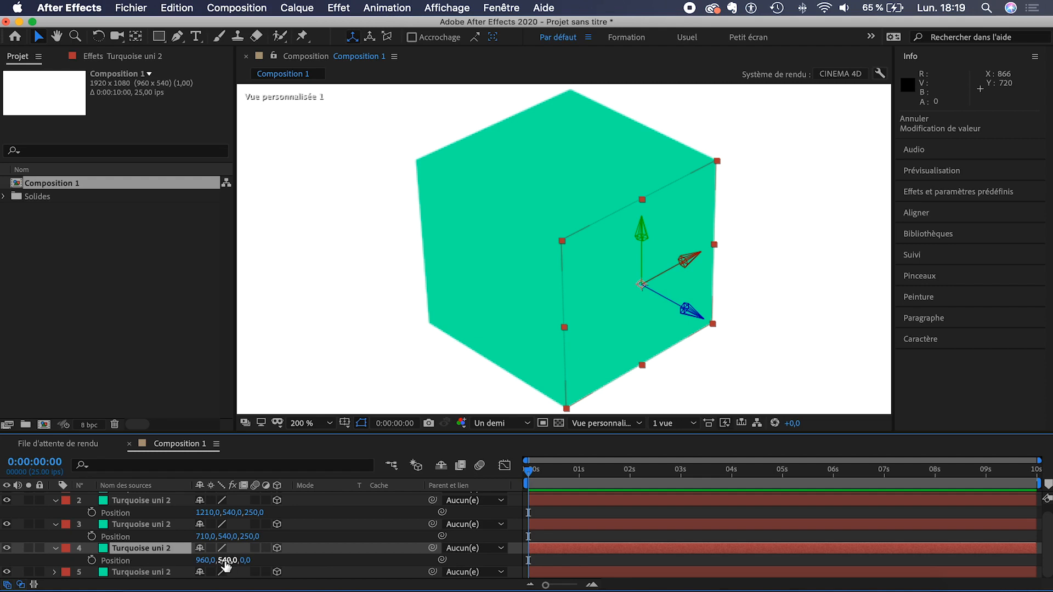
drag(224, 560, 96, 559)
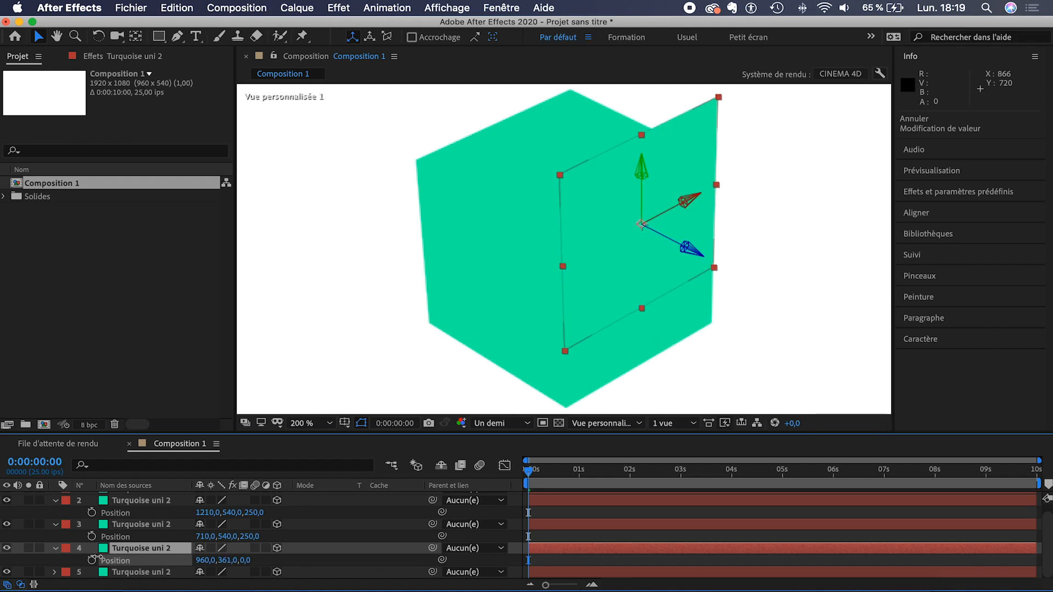
key(super+z)
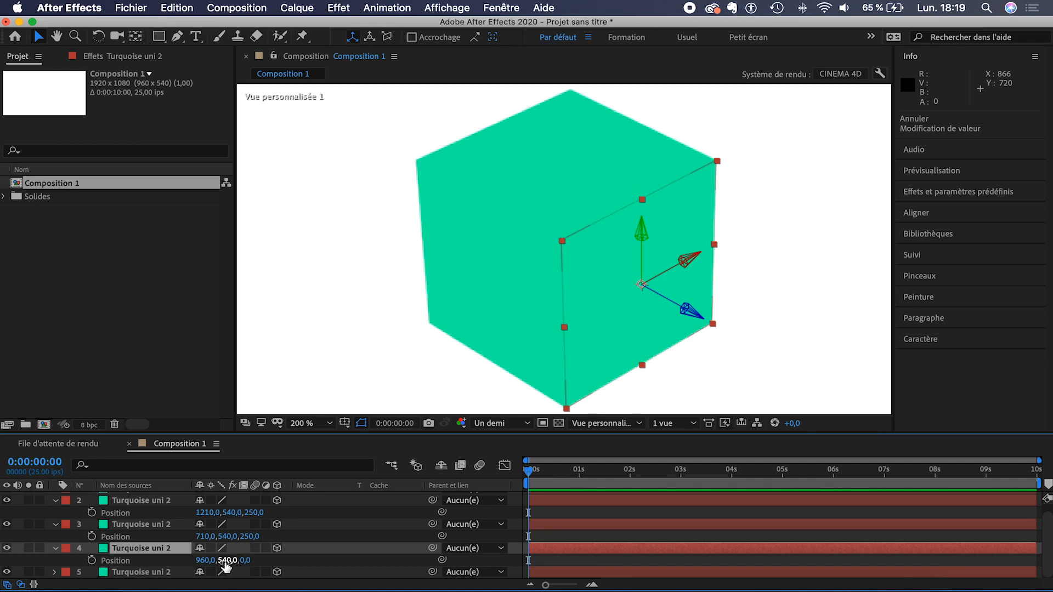
Step: Open the Calculator, compute 540 − 250 for the top face's Y position, and close it
click(246, 589)
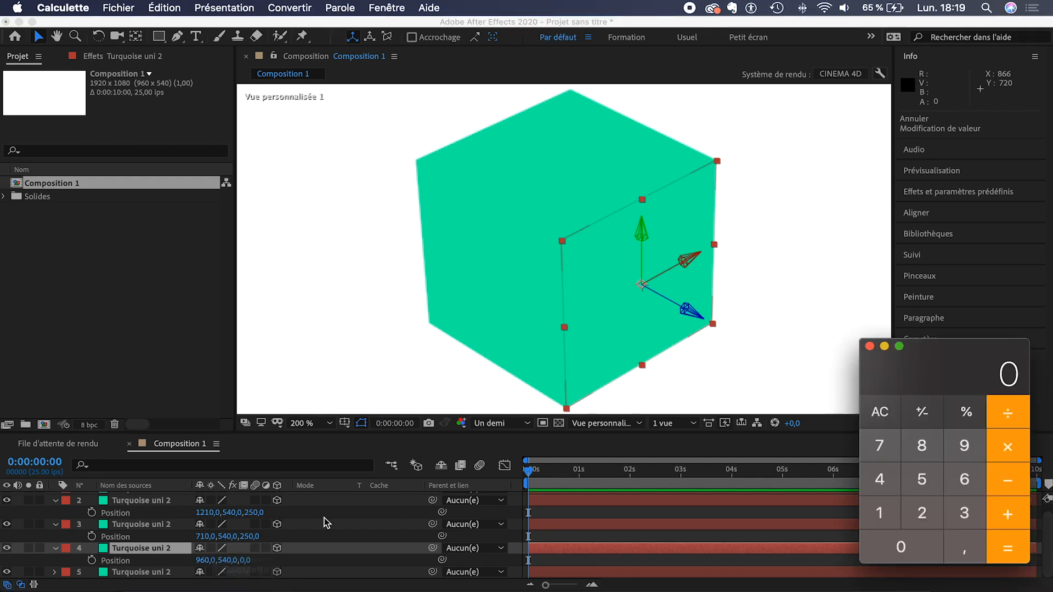
drag(940, 377, 730, 331)
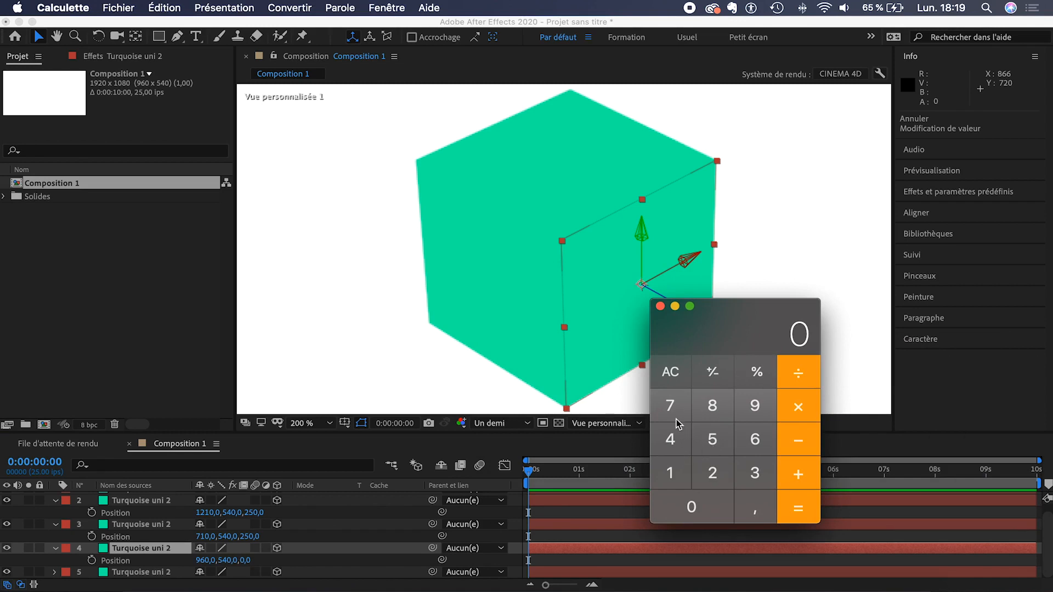
click(708, 437)
click(673, 441)
click(688, 500)
click(806, 438)
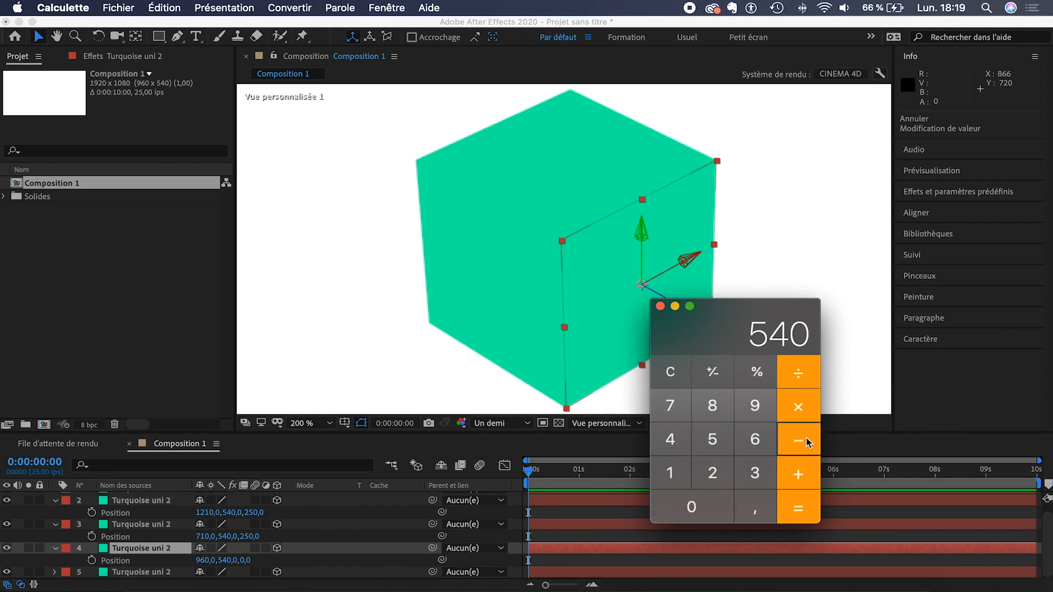
click(716, 473)
click(709, 452)
click(690, 501)
click(799, 506)
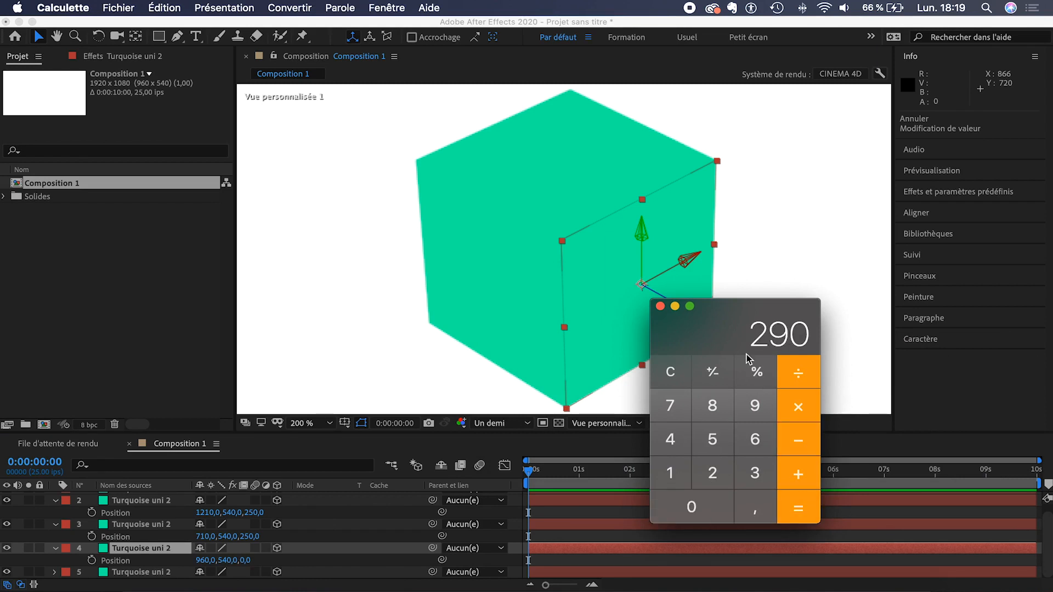
click(660, 306)
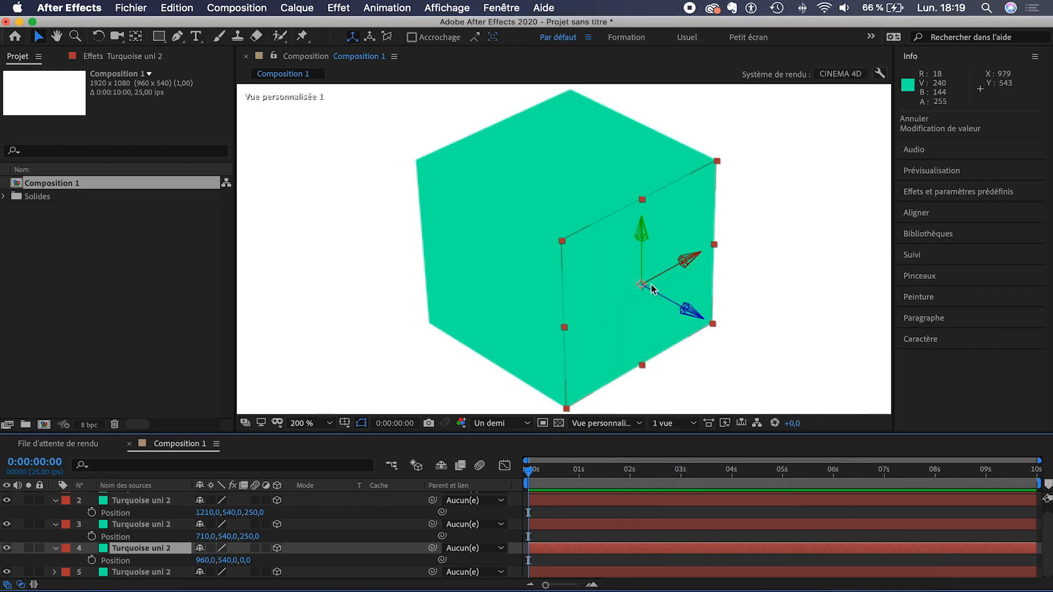
Step: Set the Y position of the copied front face layer to 290
click(226, 560)
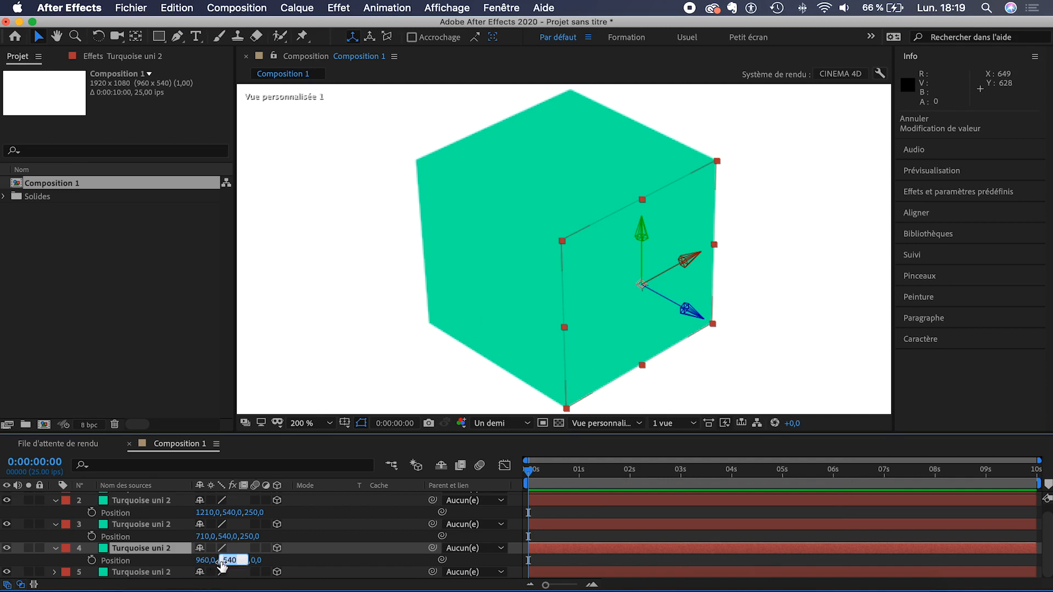
text(290)
key(Return)
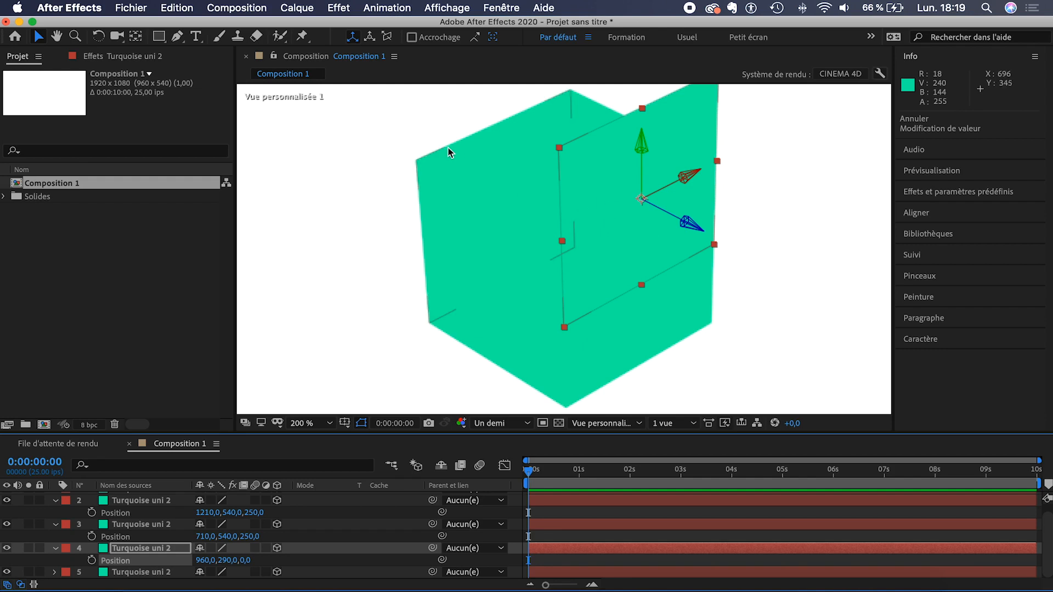
Step: Set the fourth solid layer's X rotation to 90° to lay it flat as the top face
click(142, 549)
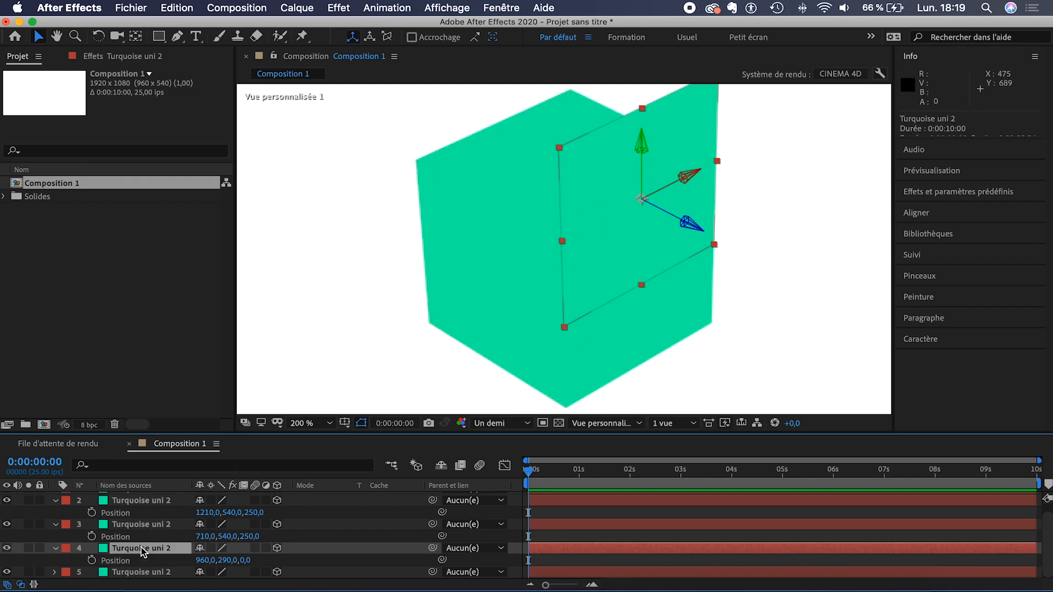
key(r)
scroll(159, 551, down, 2)
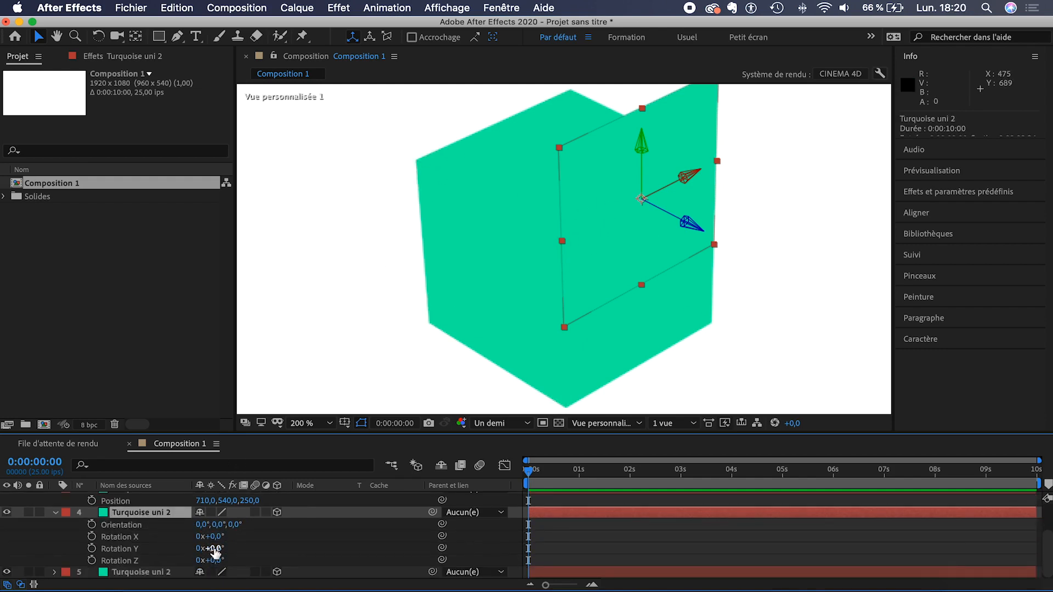
click(219, 537)
key(Return)
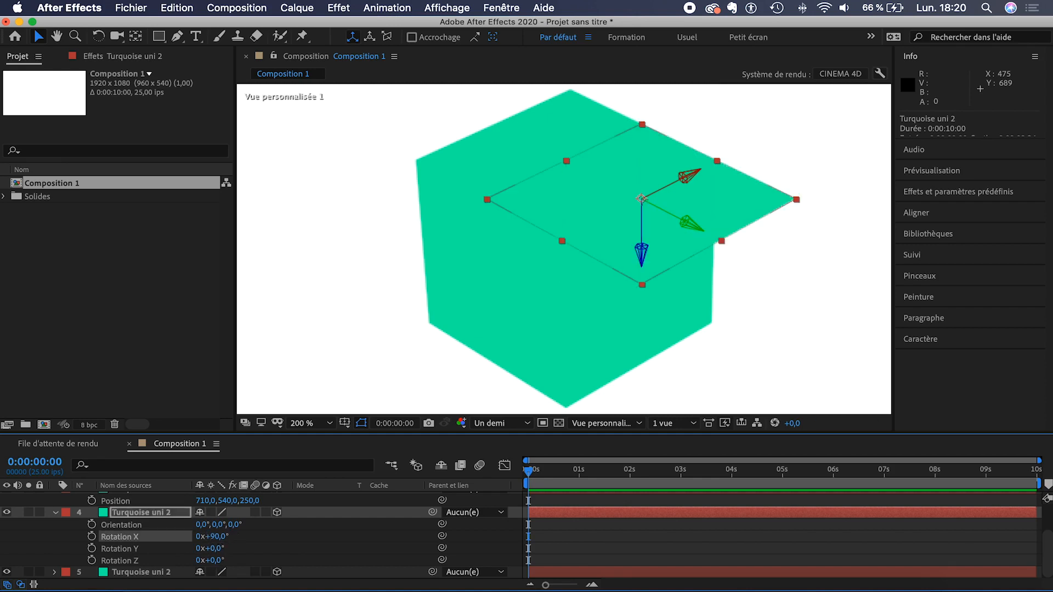
Step: Set the flat layer's Z position to 250 so it closes the top of the cube
click(151, 513)
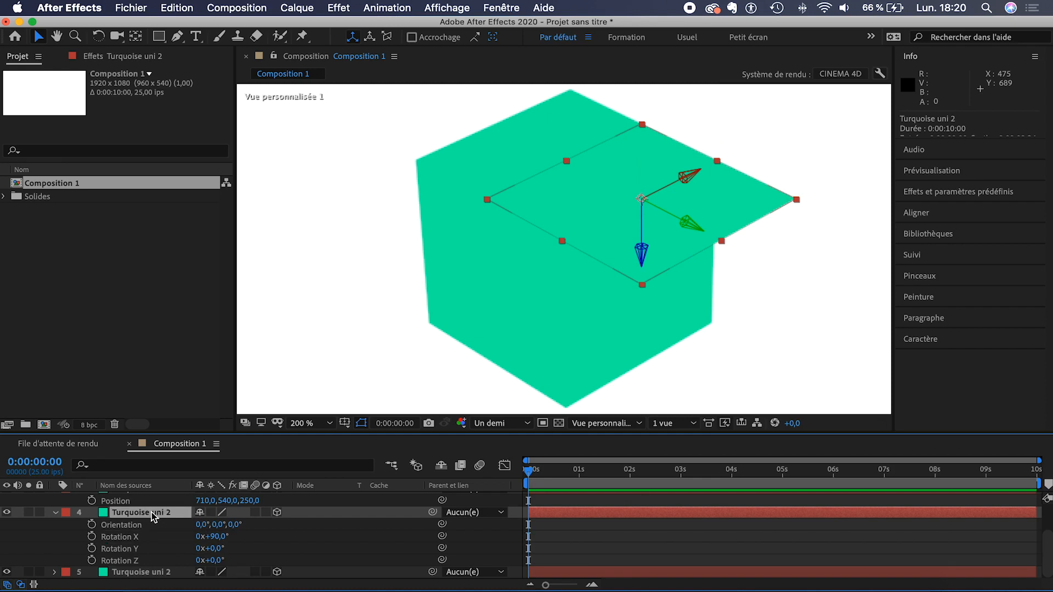
key(p)
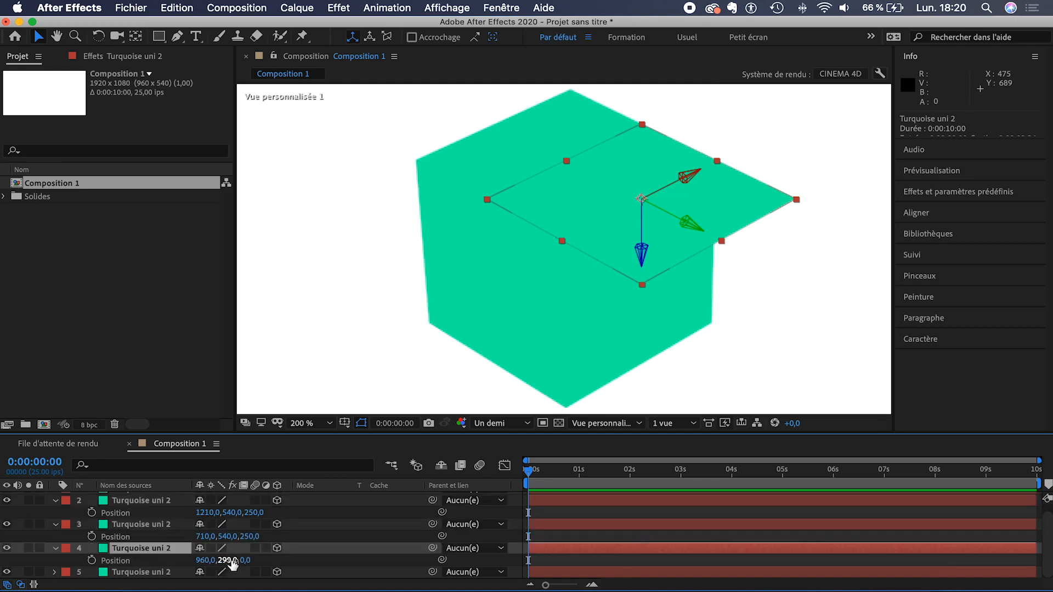
drag(244, 561, 418, 552)
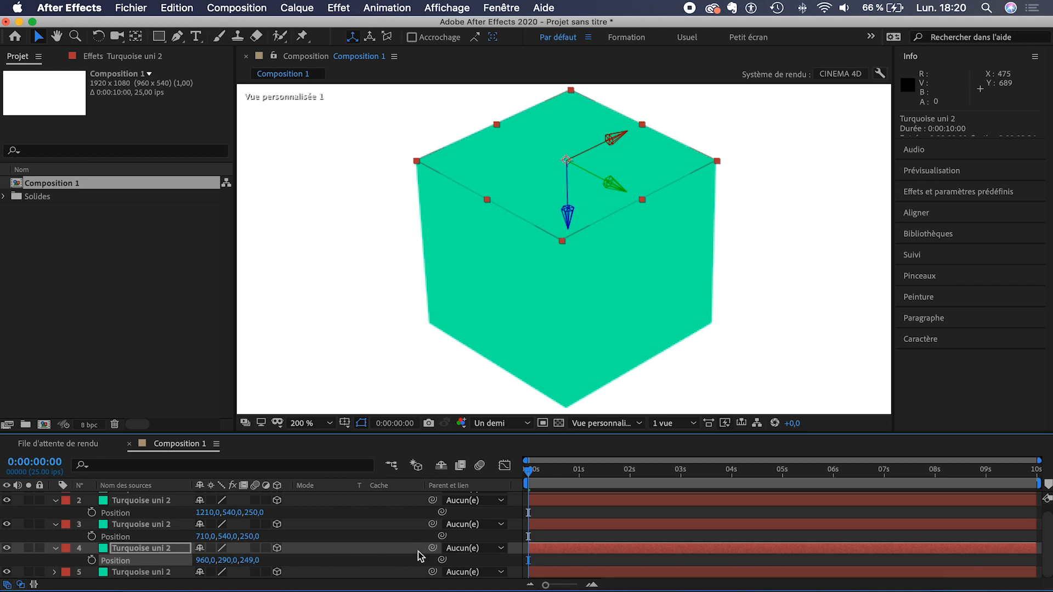
click(248, 561)
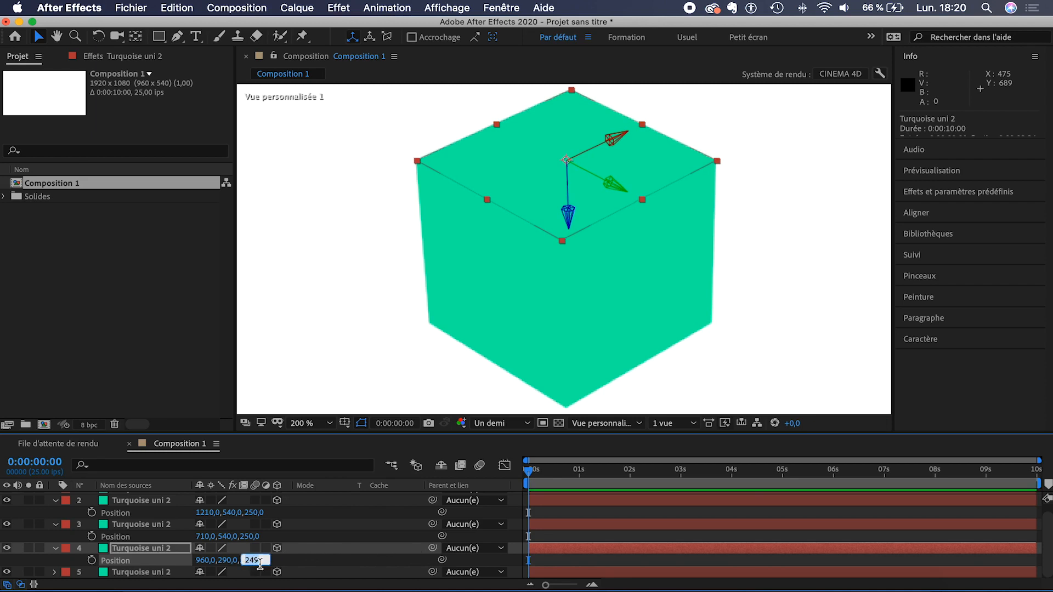
click(288, 561)
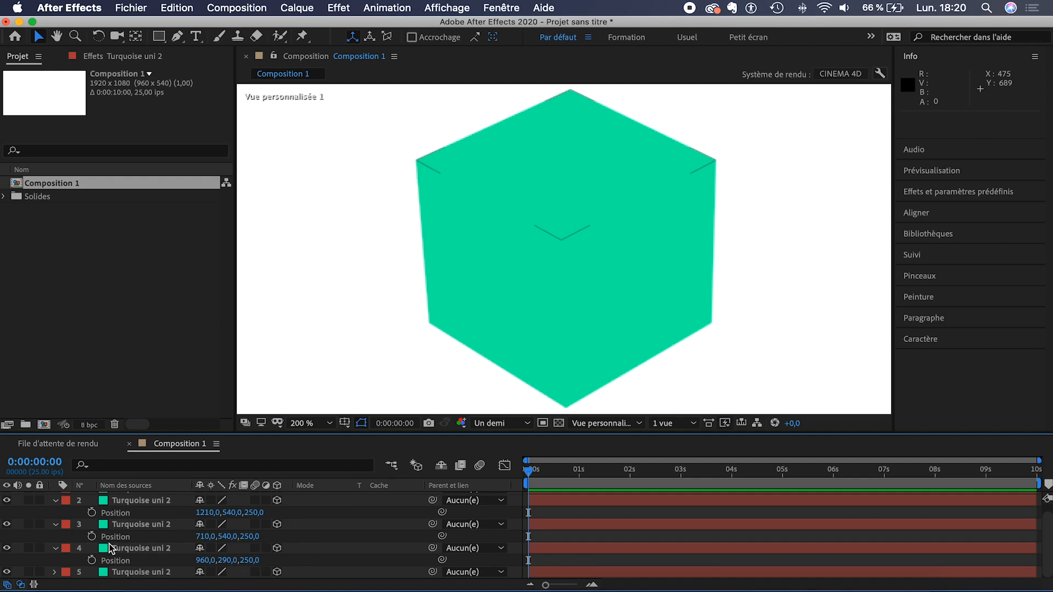
Step: Duplicate the top face layer for the bottom face and set the copy's Y position to 890
click(135, 549)
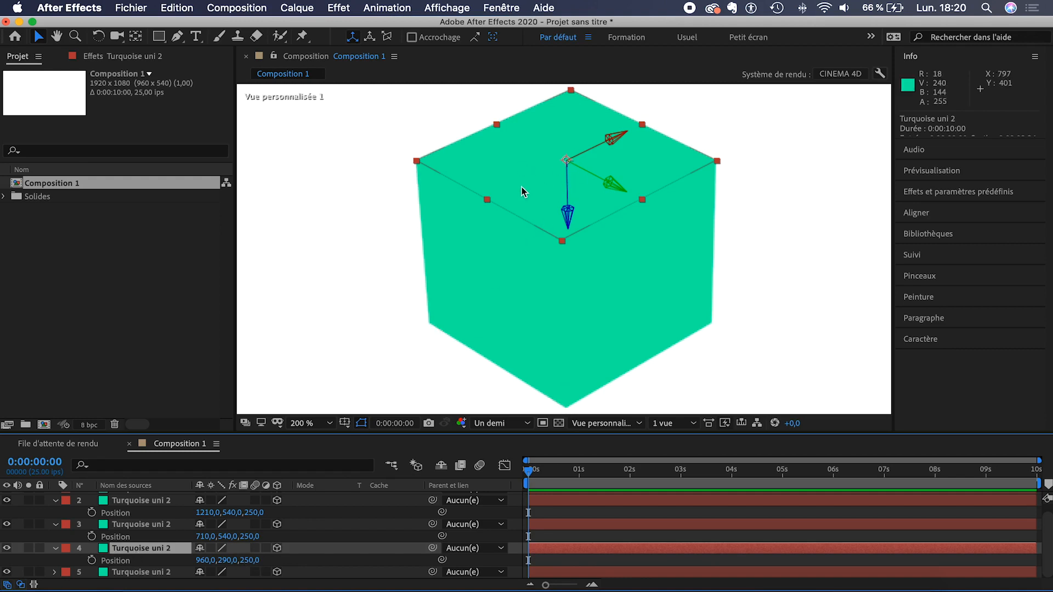
key(super+d)
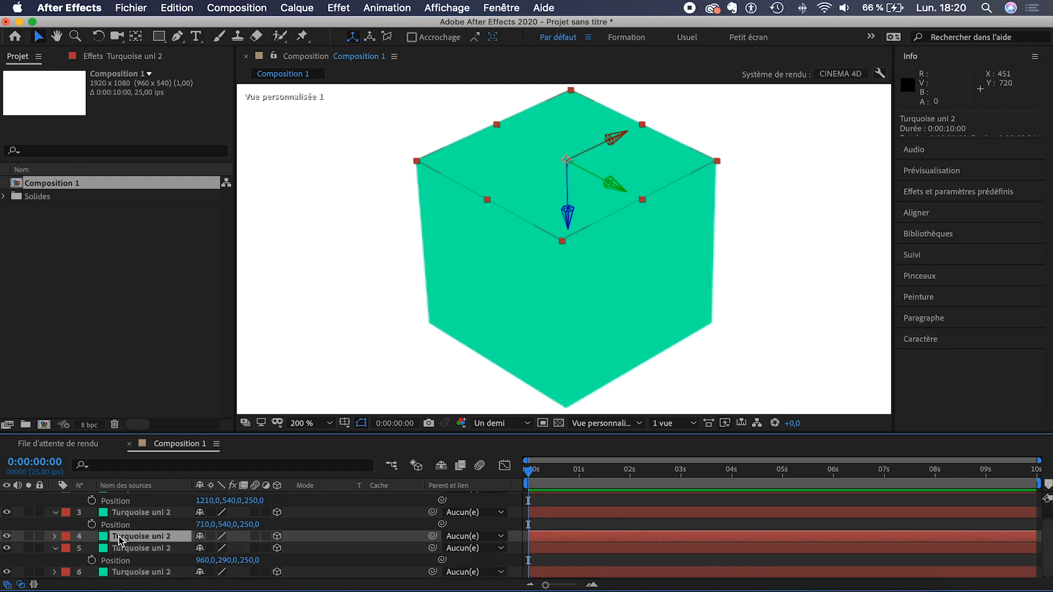
click(54, 537)
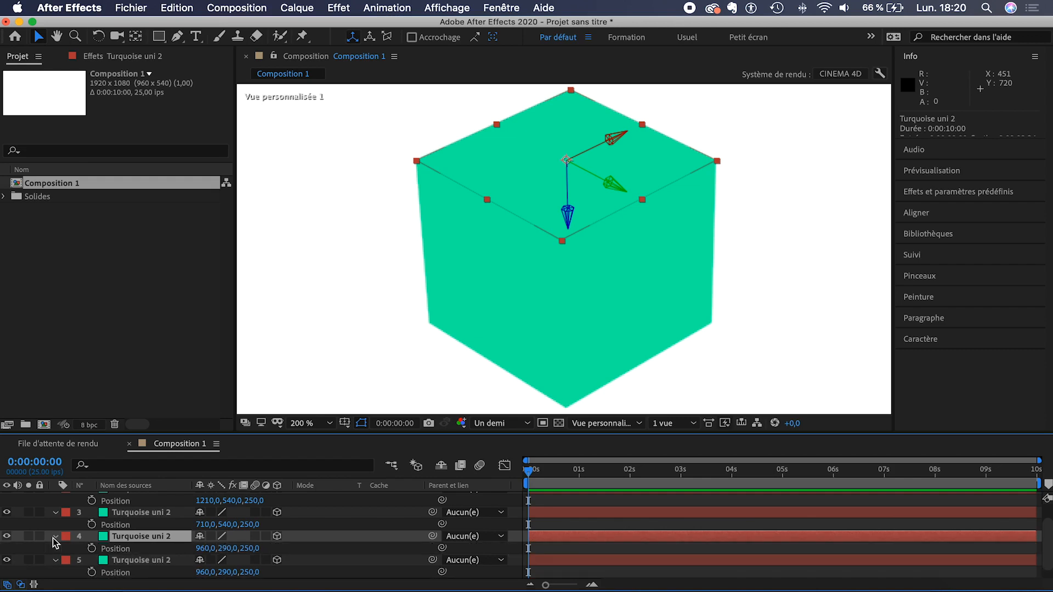
click(225, 548)
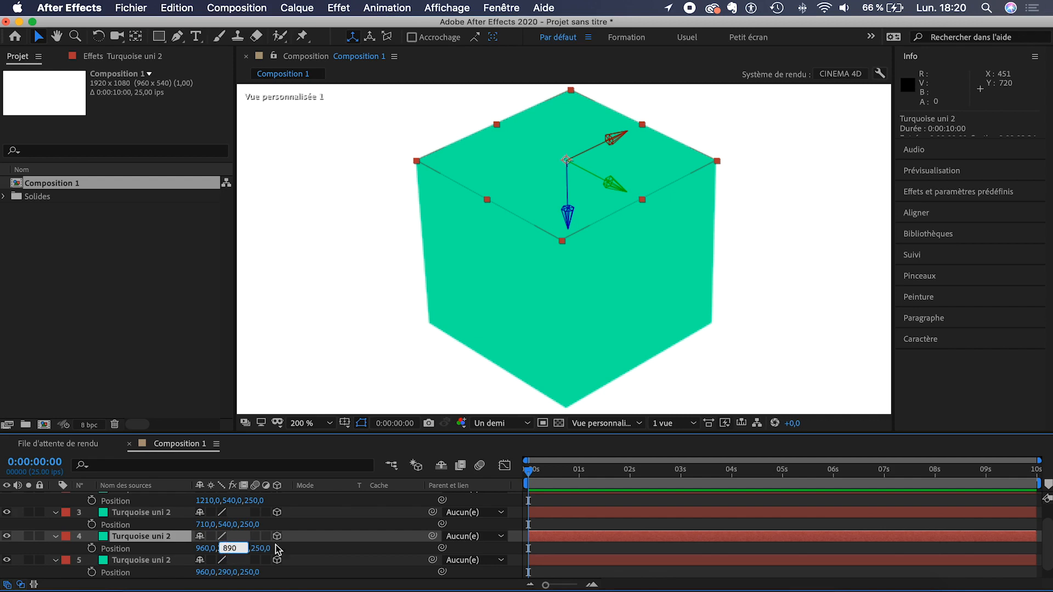
text(890)
click(294, 548)
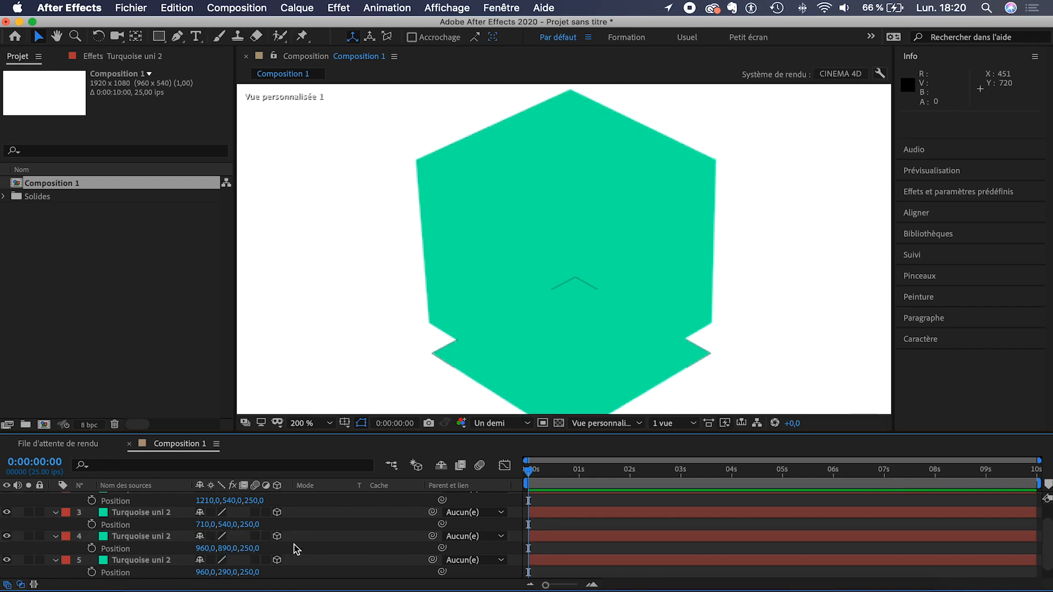
Step: Undo the bottom face's last Y position change and set its Y position to 790 to close the cube
key(super+z)
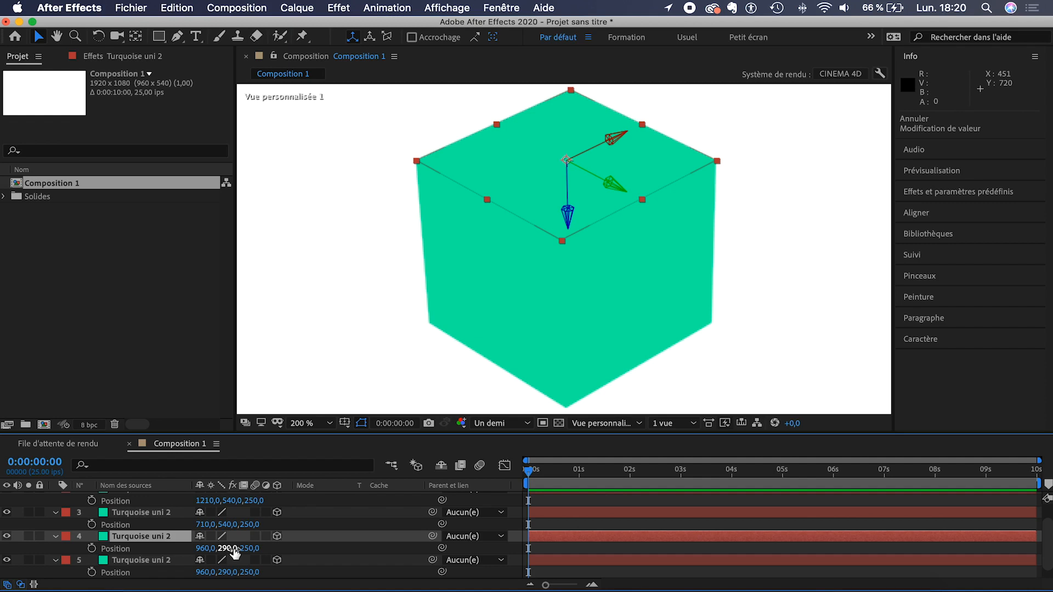
drag(235, 553, 616, 527)
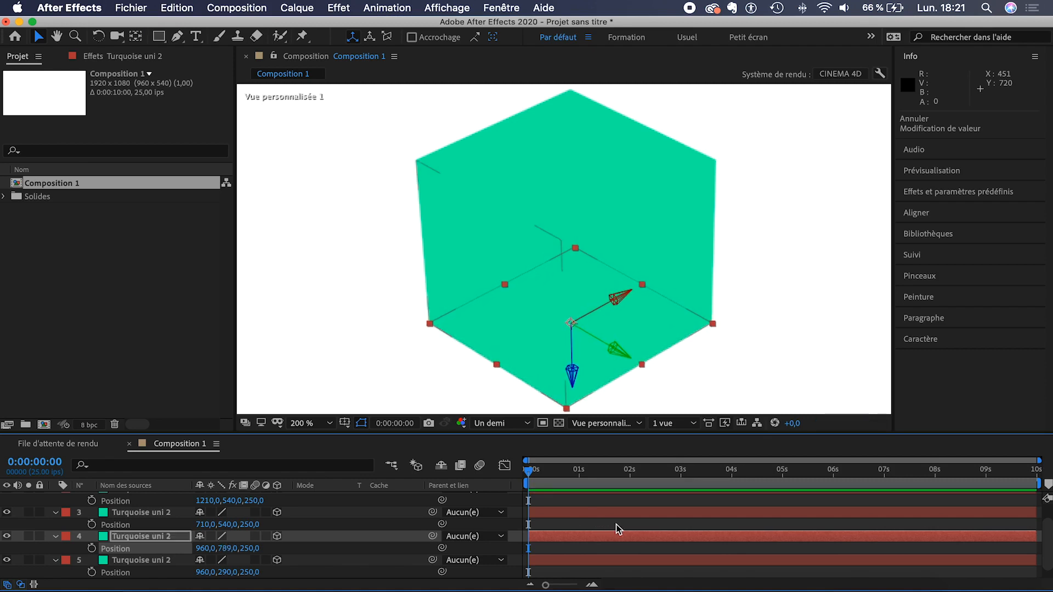
click(229, 549)
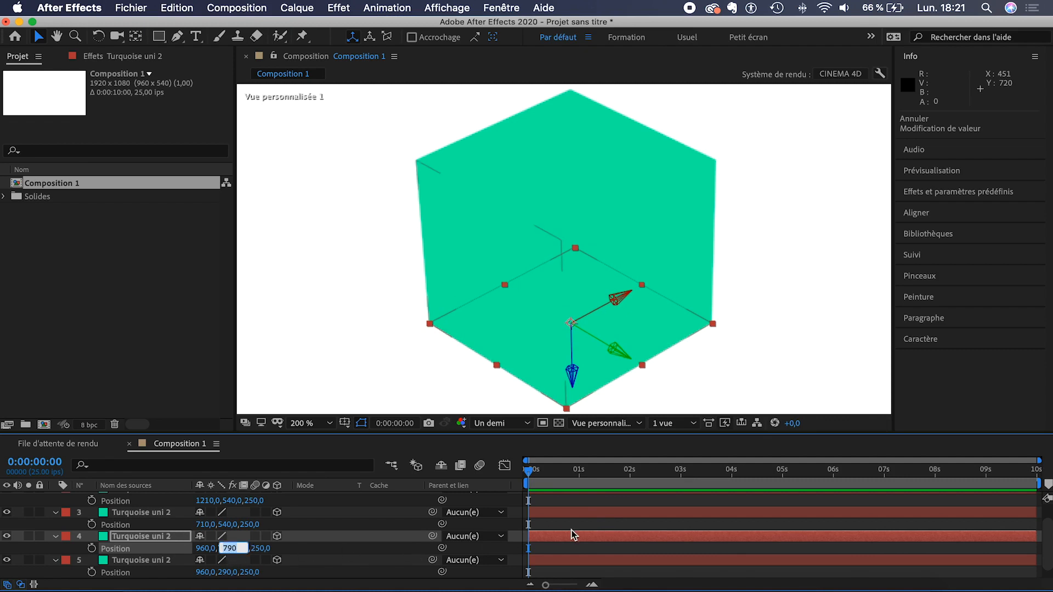
click(589, 546)
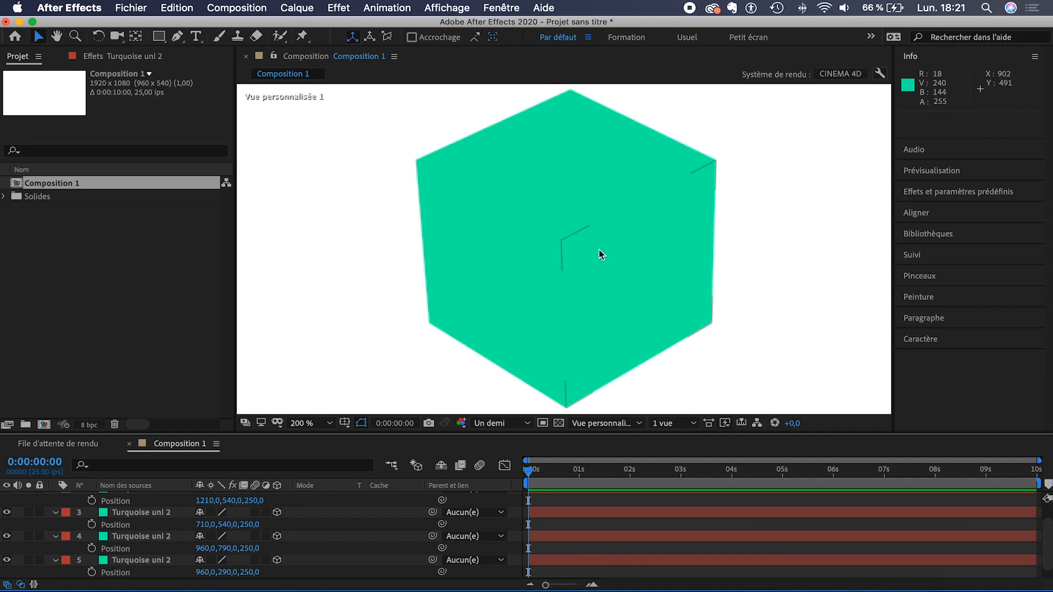
Step: Add a null object (Objet nul) to the composition and make it a 3D layer
scroll(133, 544, up, 3)
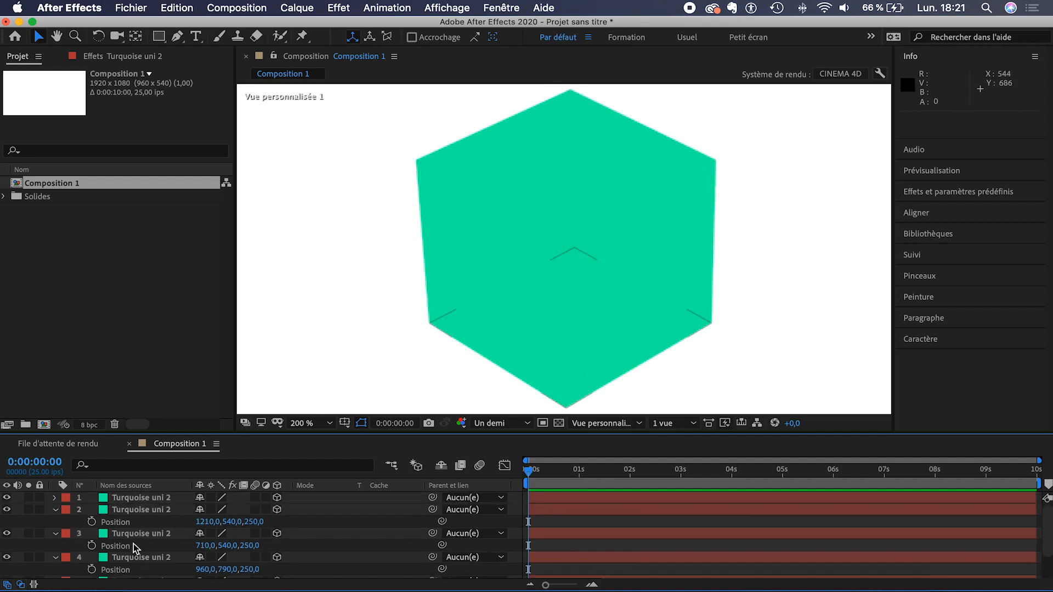
right_click(570, 522)
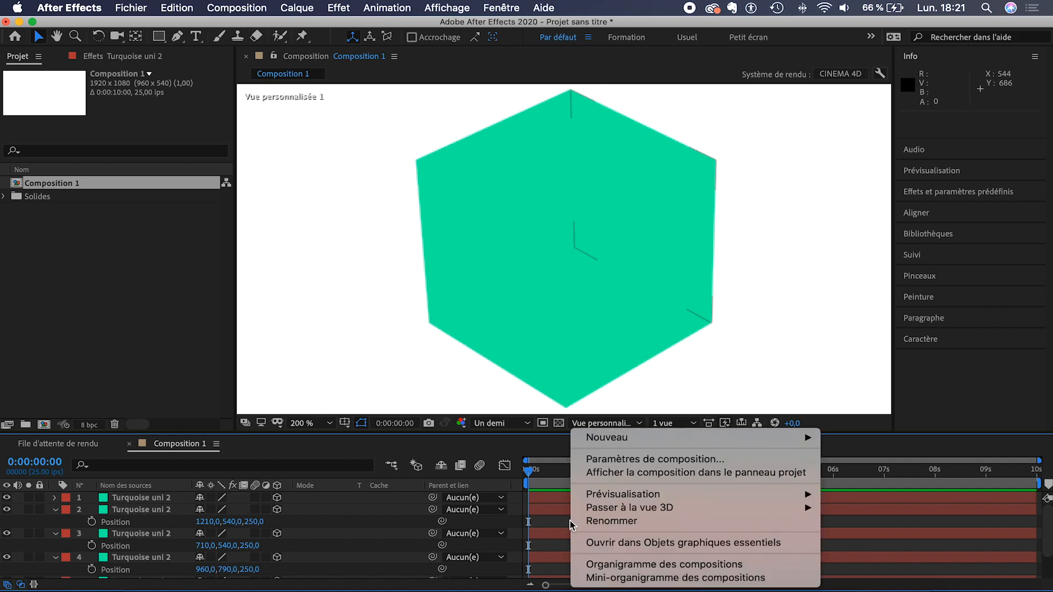
mouse_move(653, 444)
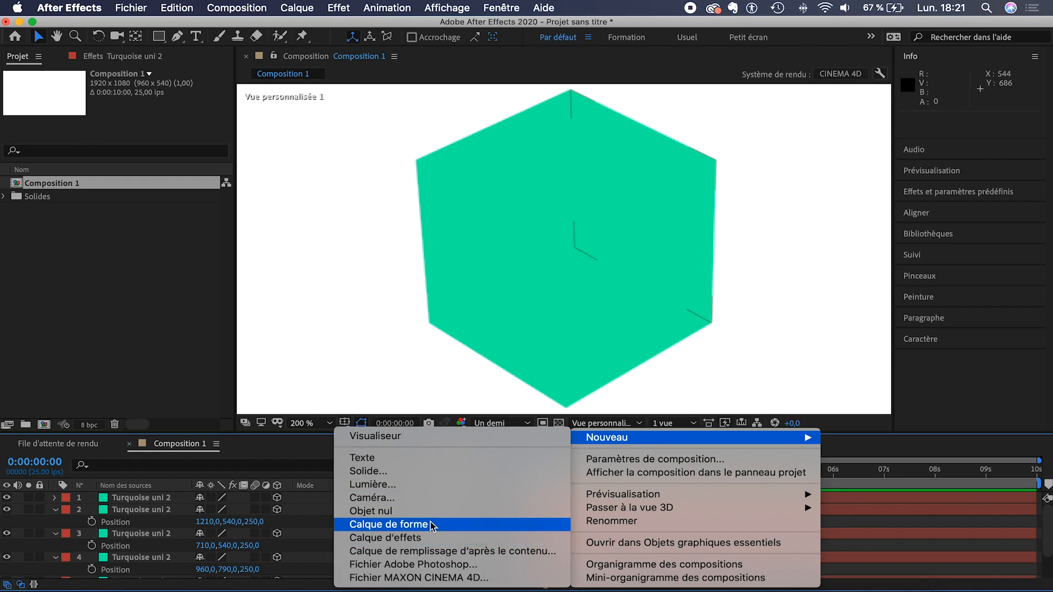
click(381, 513)
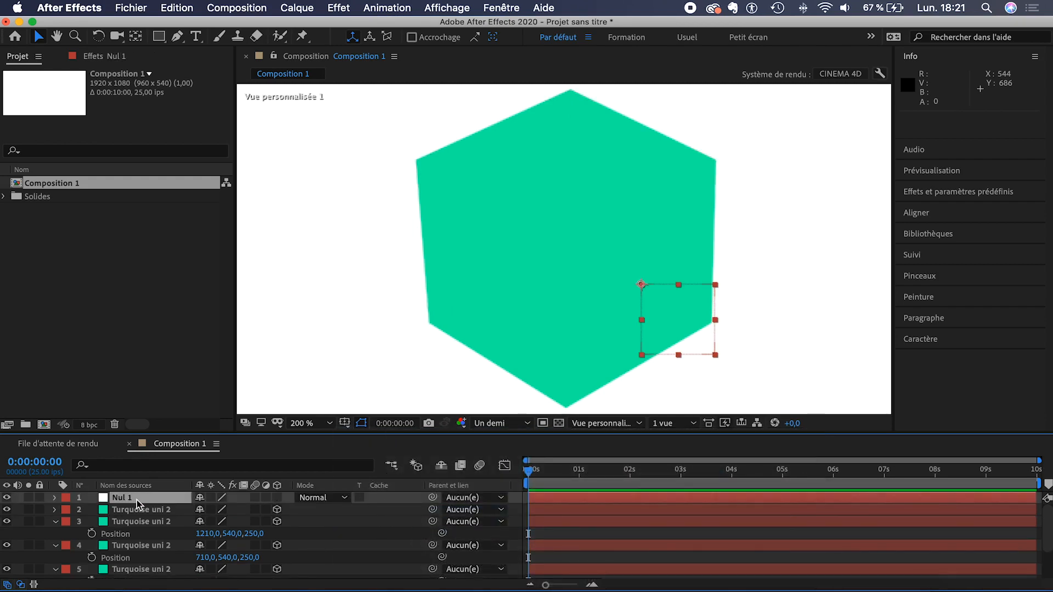
click(277, 498)
Step: Set the null object's Z position to 250 to centre it inside the cube
click(128, 498)
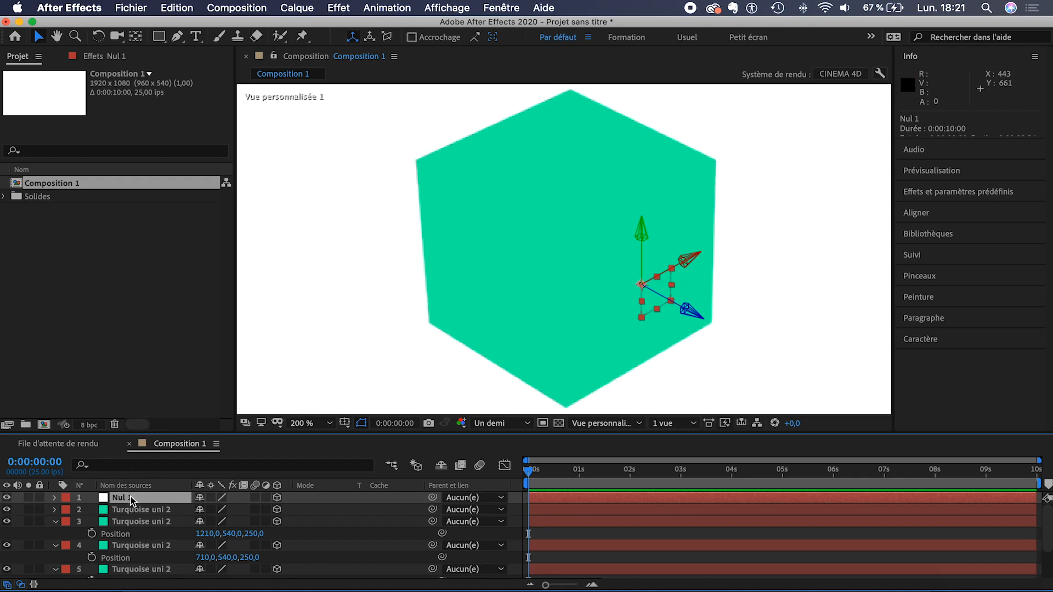
key(p)
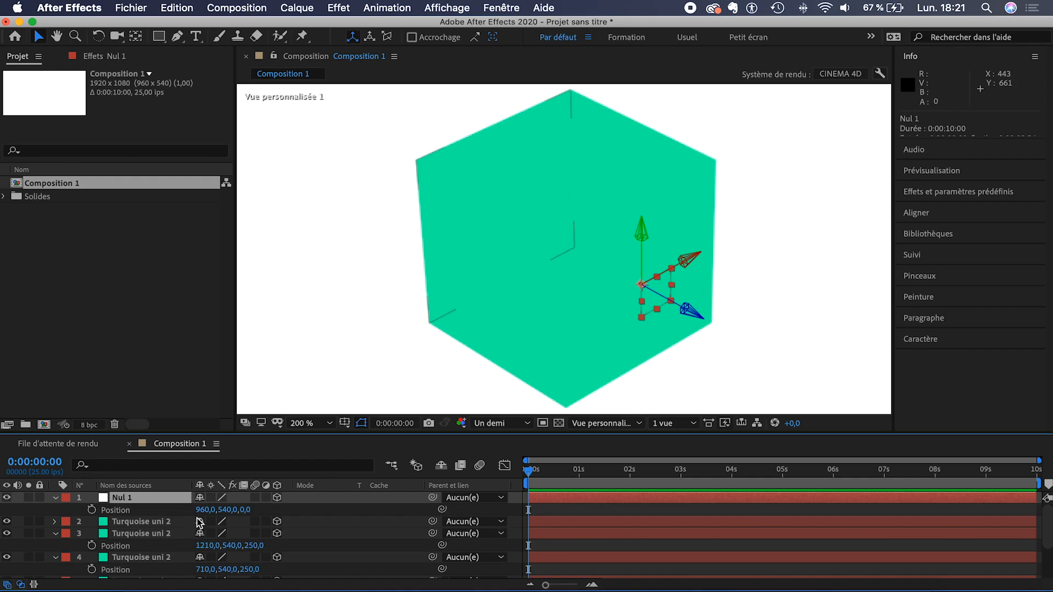
click(246, 511)
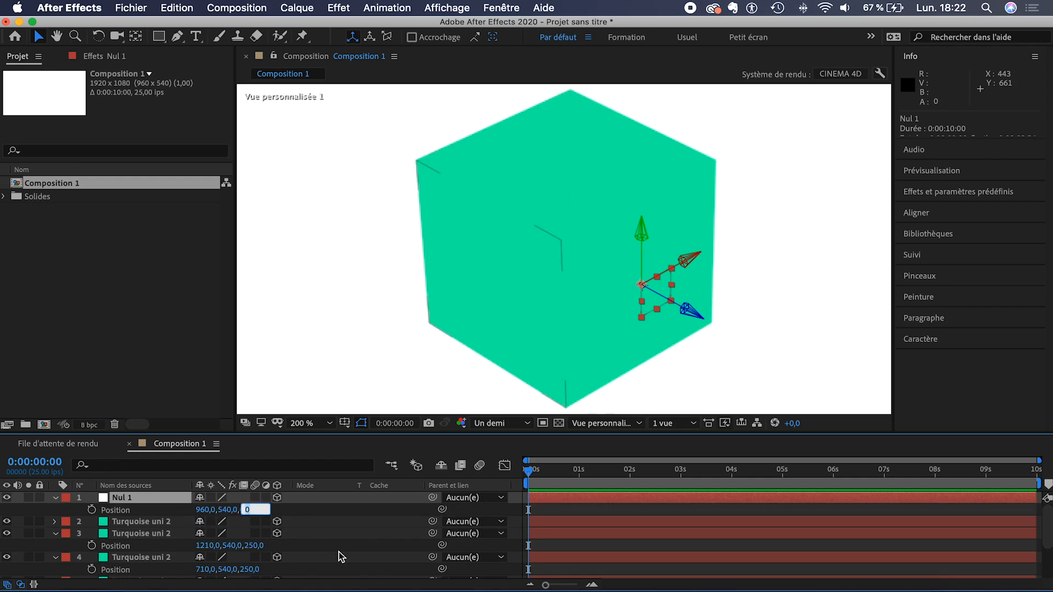
text(25)
key(Return)
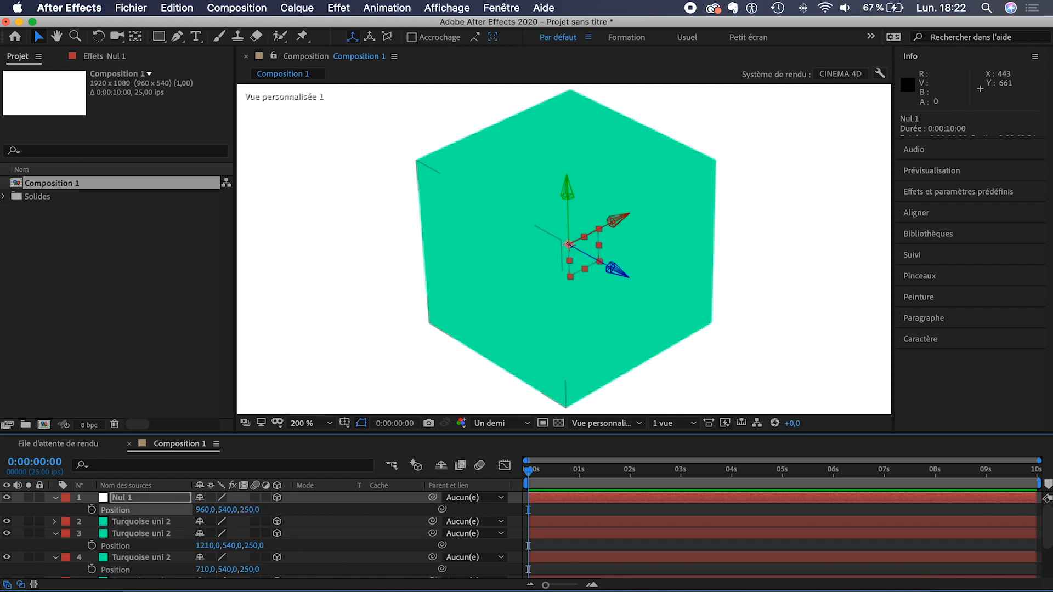
click(317, 509)
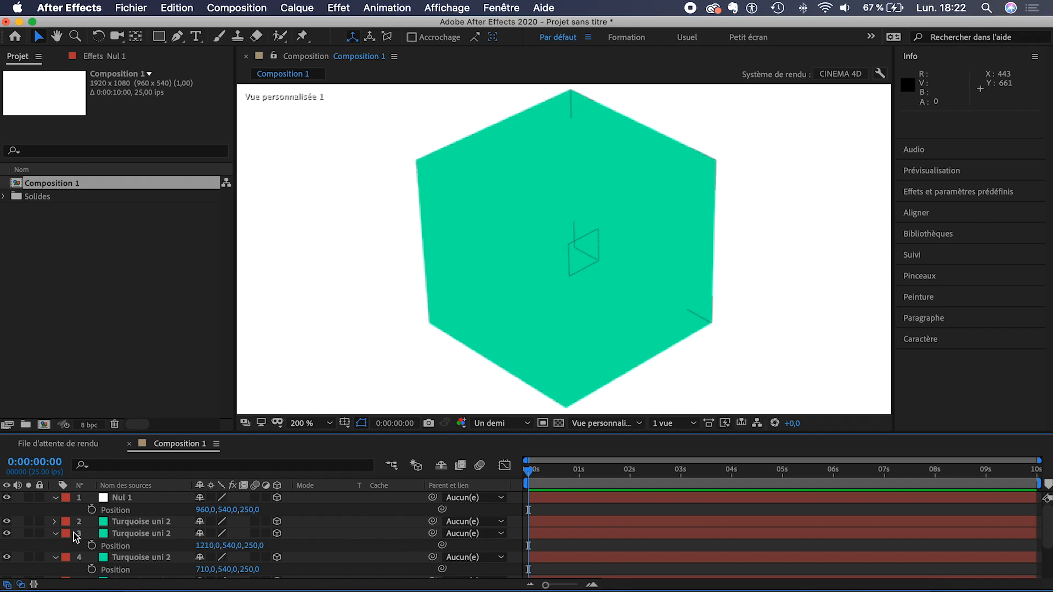
Step: Collapse the layer properties and parent all six turquoise solid layers to Nul 1
key(u)
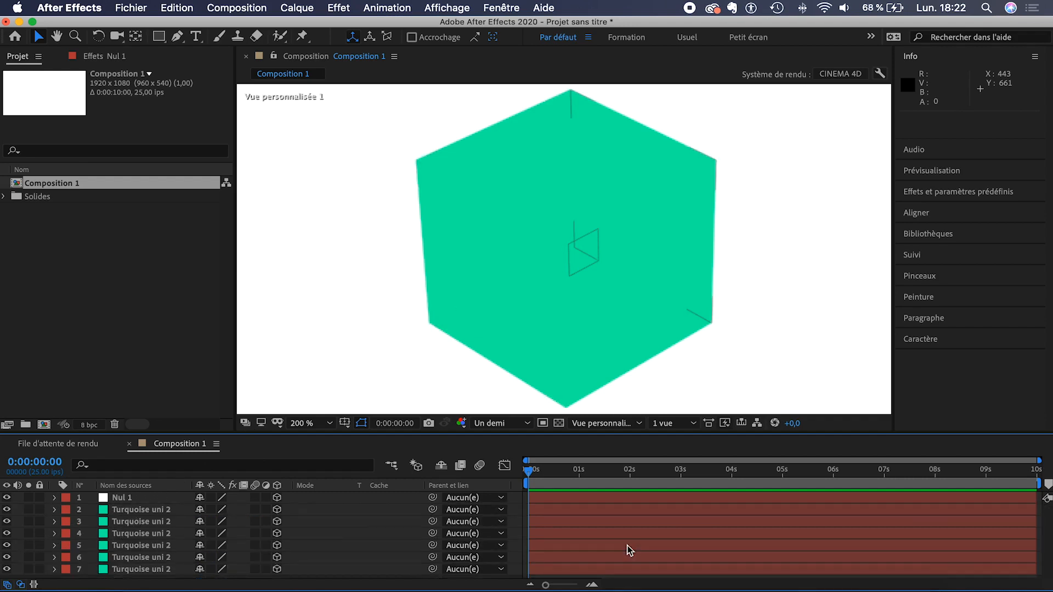
click(127, 510)
shift+click(137, 570)
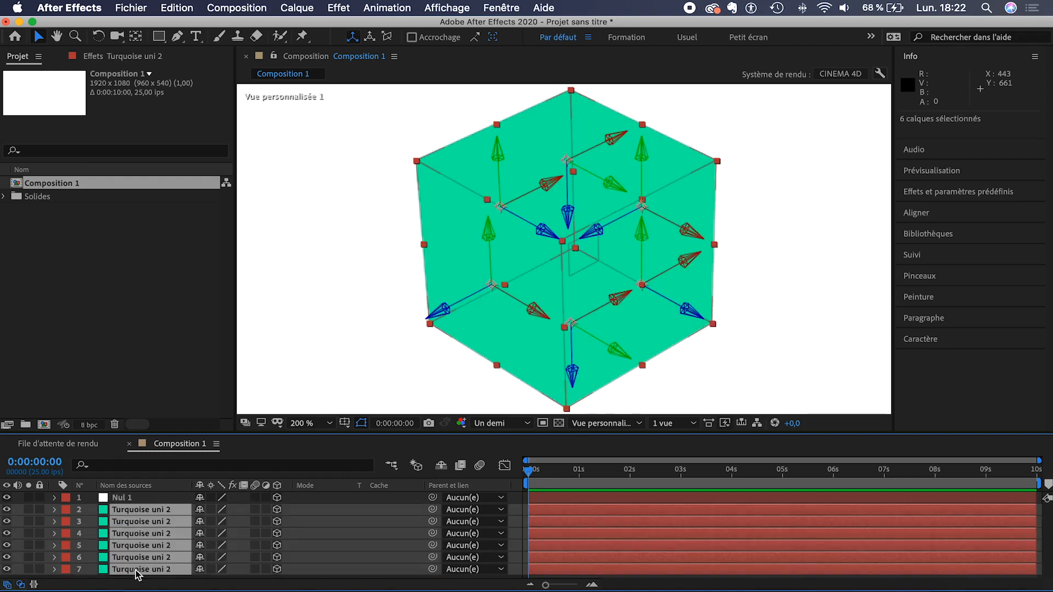
drag(433, 511, 150, 500)
Step: Test the parenting by rotating the null slightly around its Y axis, and undo that rotation
click(152, 500)
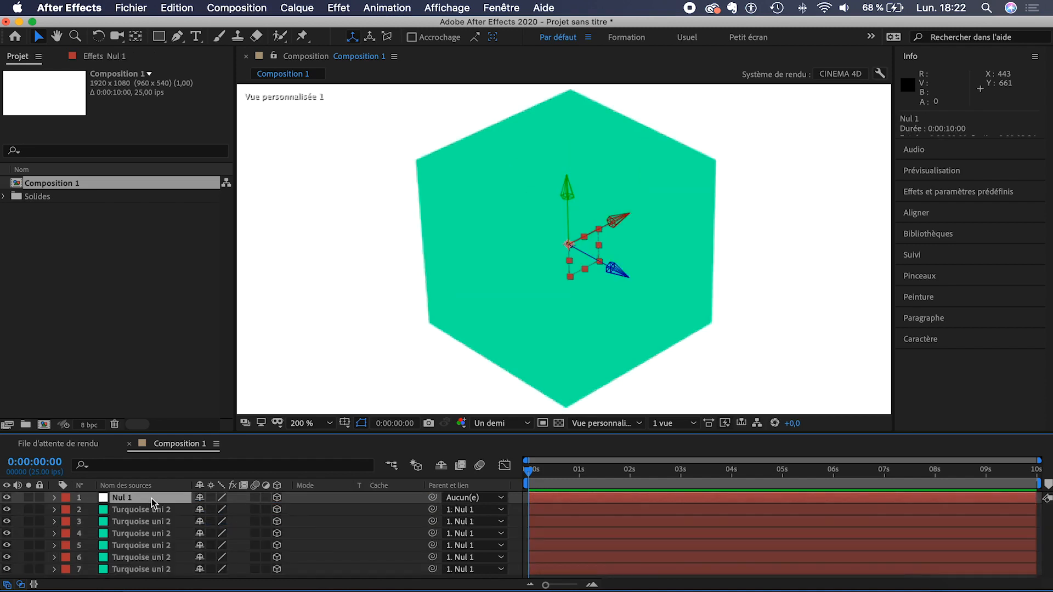
key(r)
mouse_move(218, 534)
mouse_down()
mouse_move(295, 535)
mouse_move(210, 535)
mouse_up()
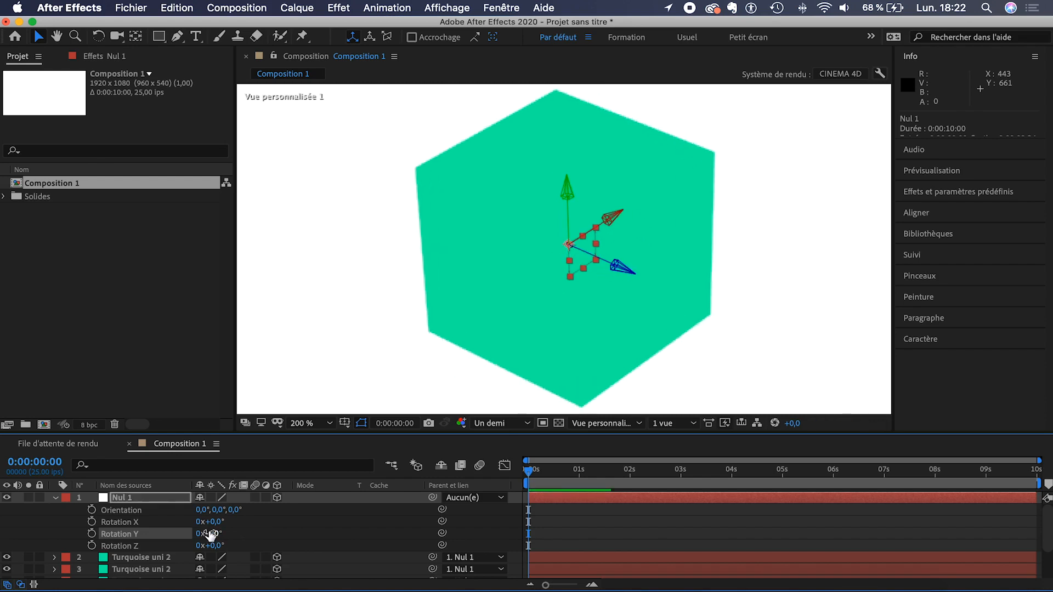
key(super+z)
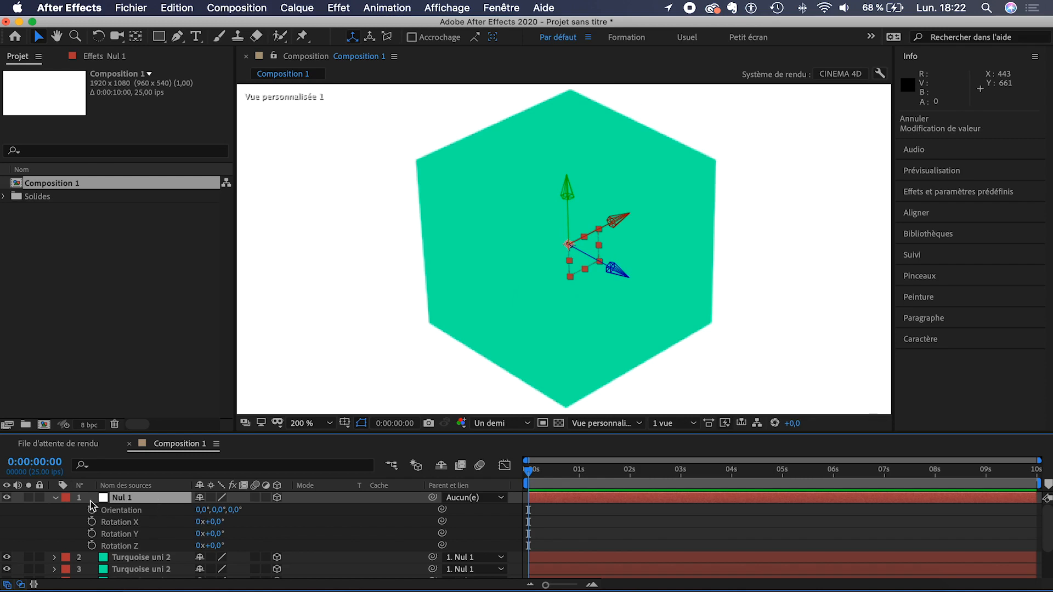
click(56, 498)
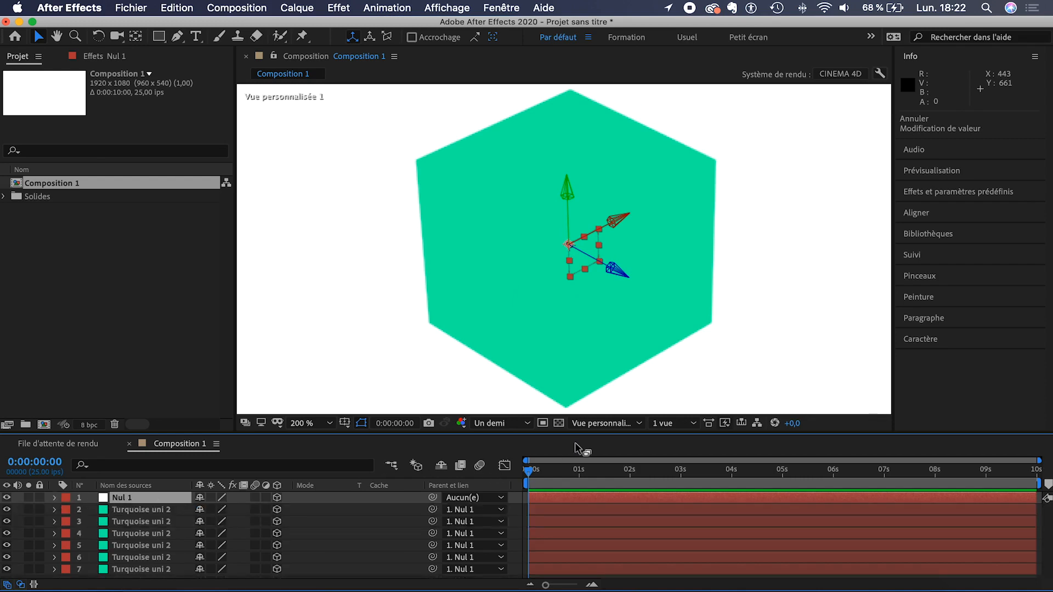
Step: Add a light of type Concentrée (spot) to the composition, keeping its other settings and shadow casting
scroll(464, 309, down, 2)
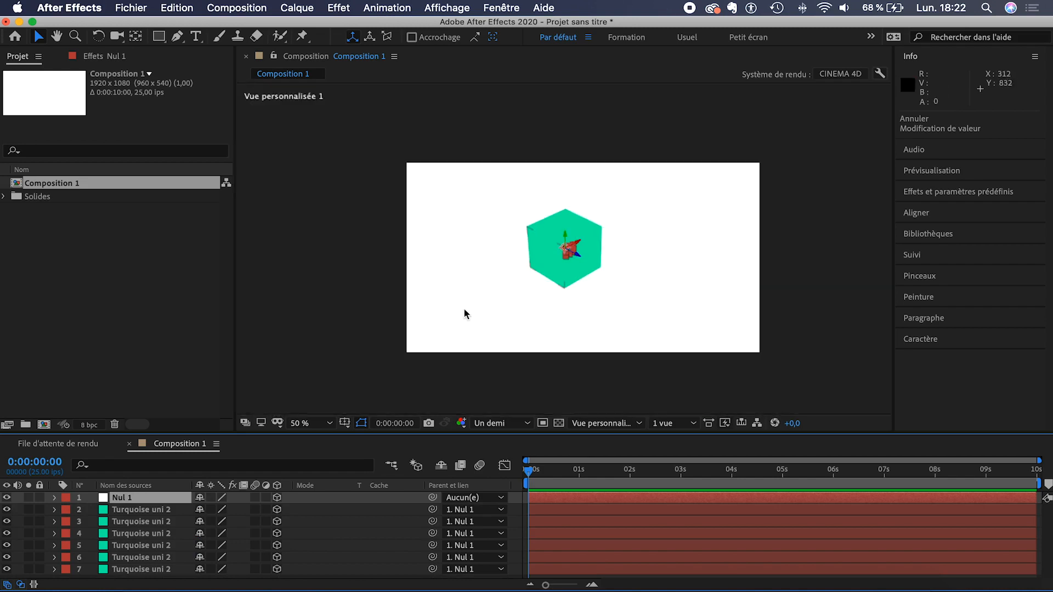
scroll(464, 309, up, 2)
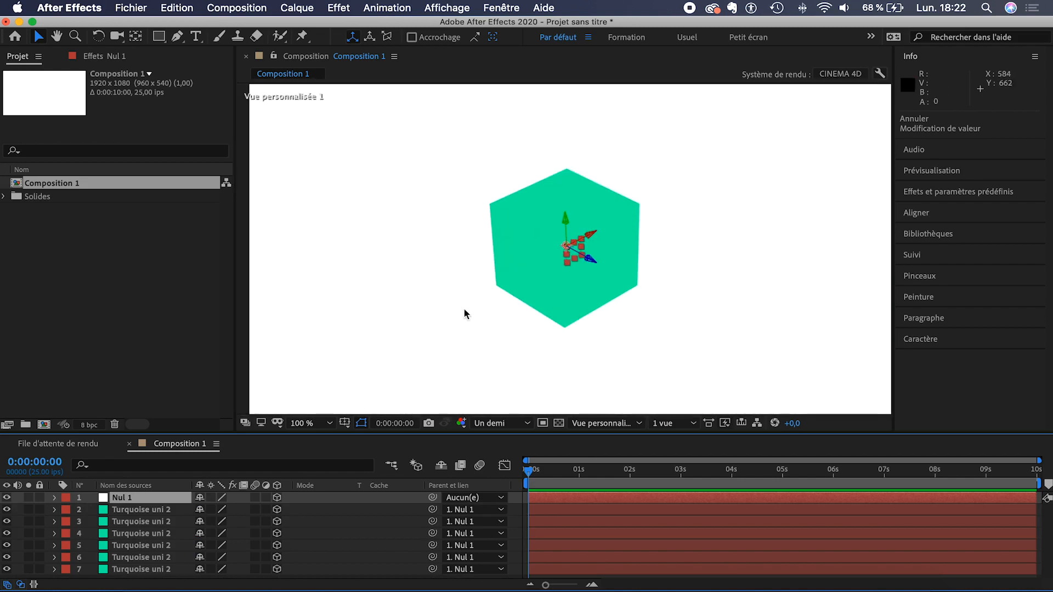
click(360, 310)
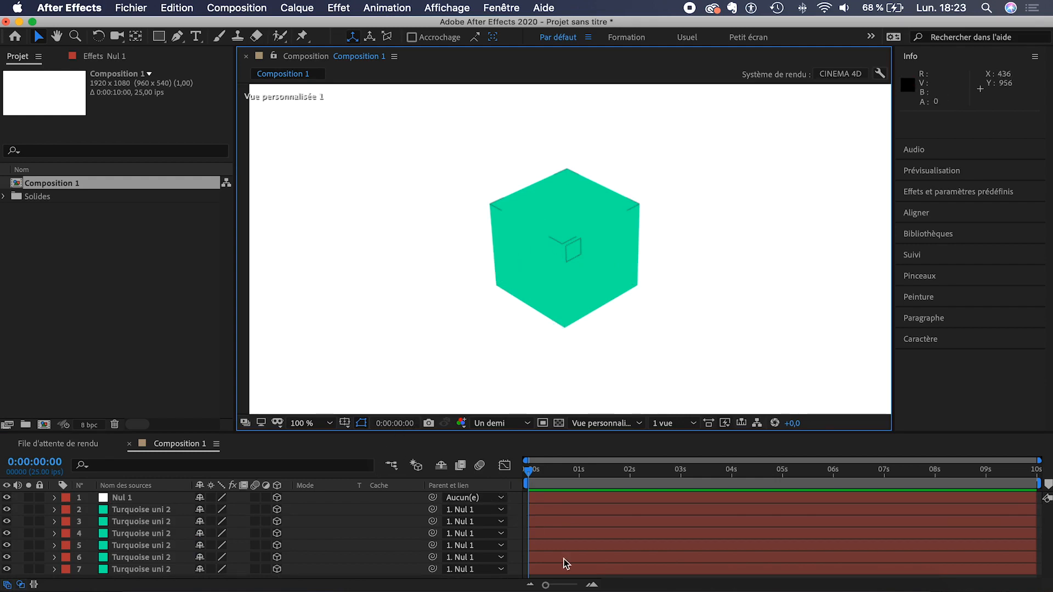
right_click(479, 581)
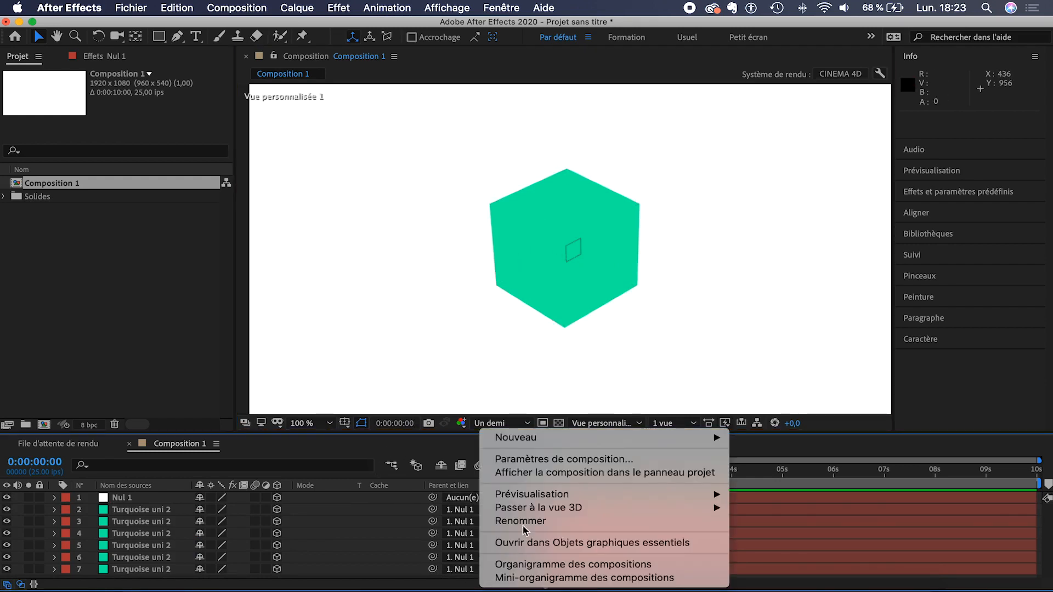
mouse_move(553, 436)
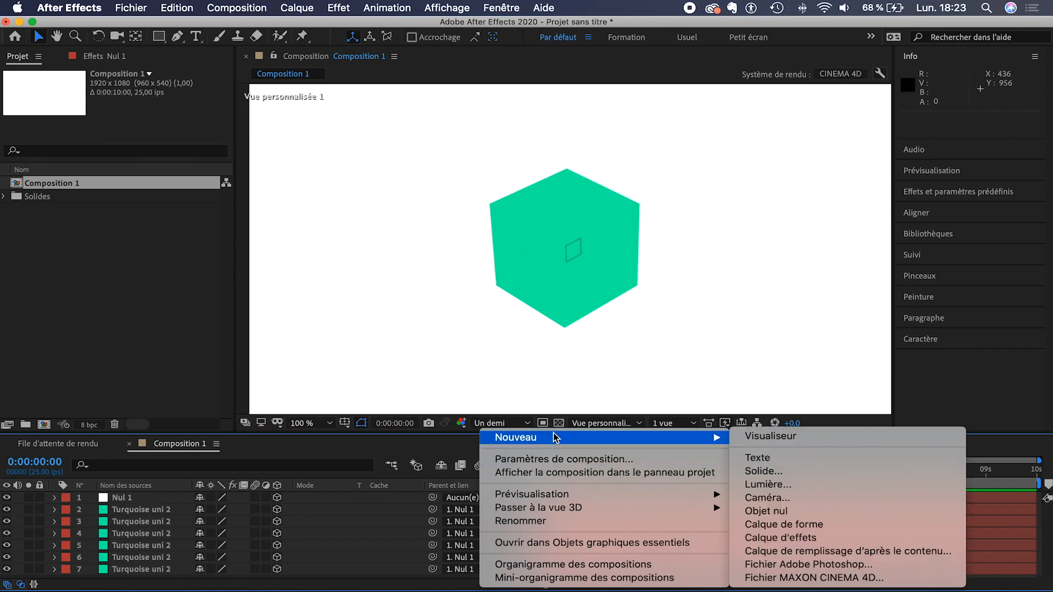
click(769, 485)
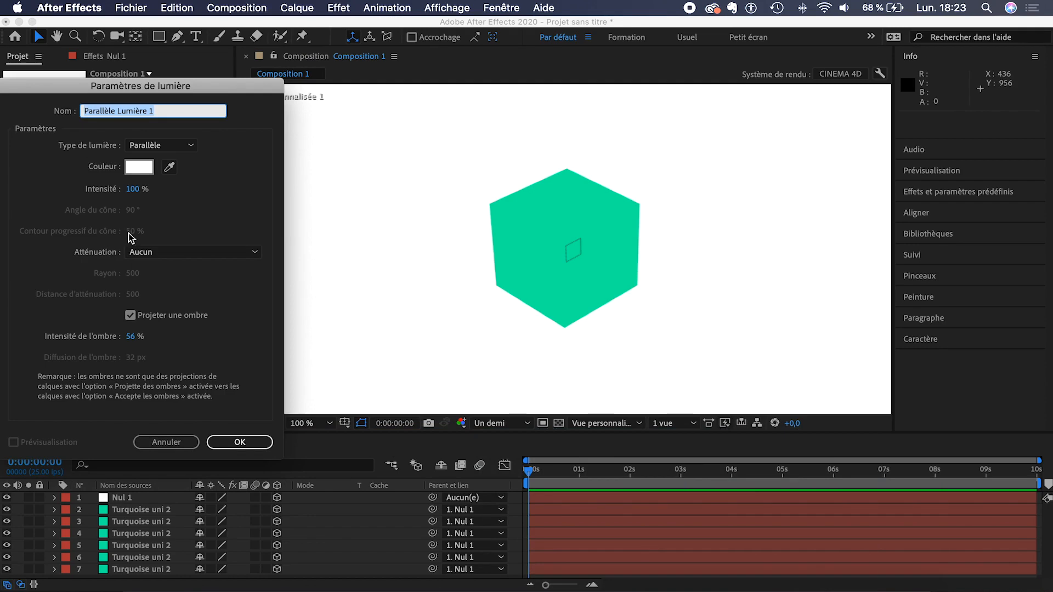
click(164, 146)
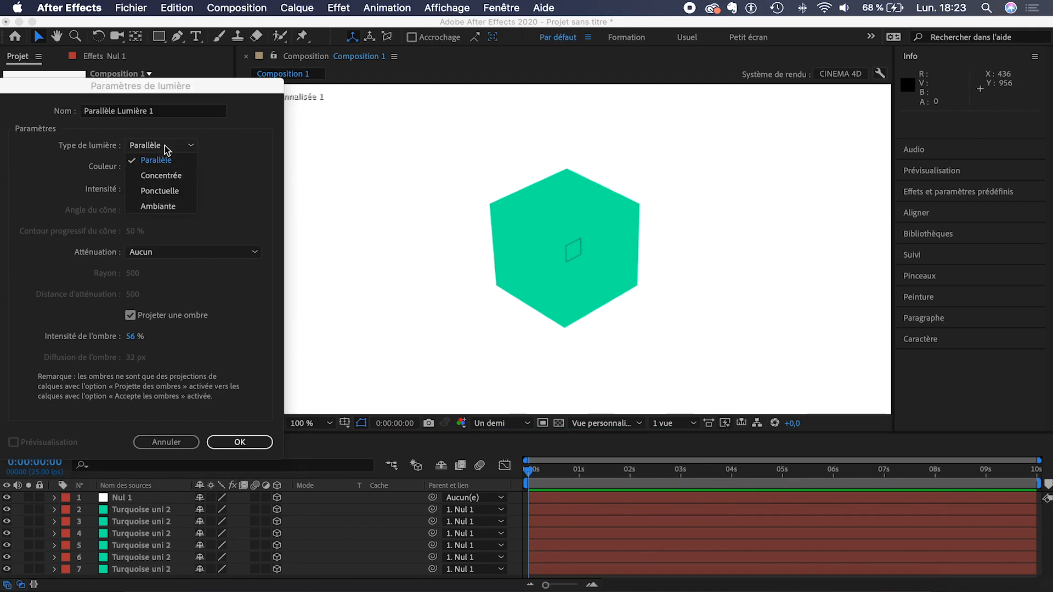
click(163, 179)
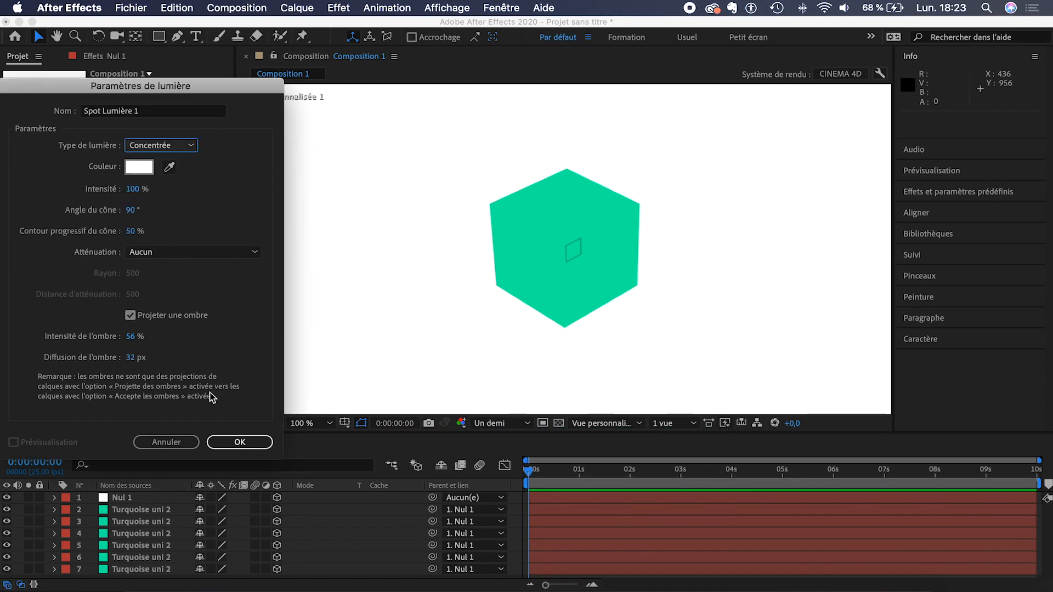
click(231, 440)
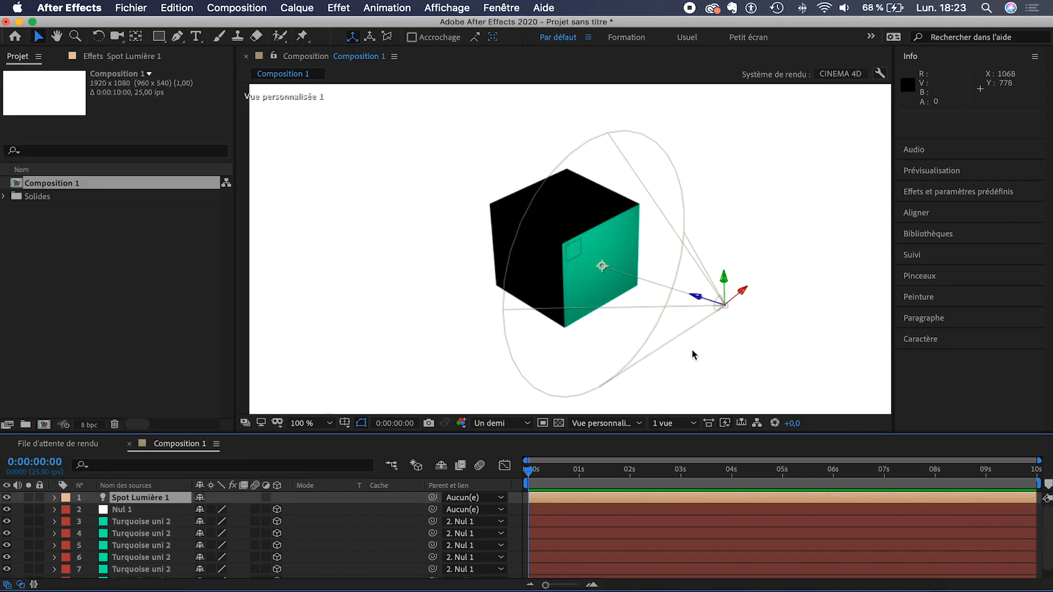
Step: Move the spot light above and in front of the cube to about 135, -265, -633, aiming it at the visible faces
drag(745, 295, 503, 406)
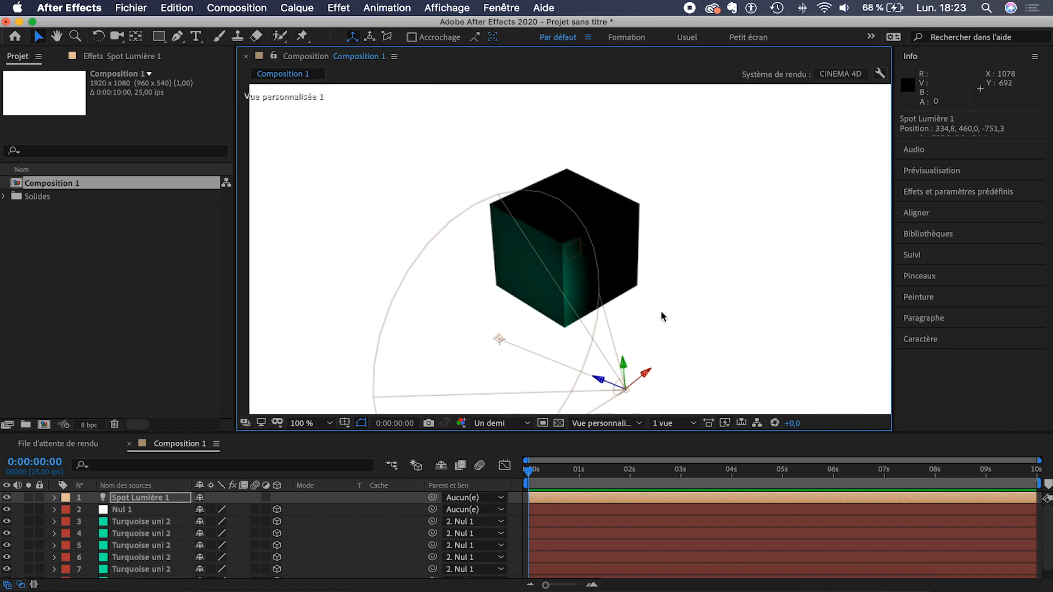
drag(647, 376, 558, 132)
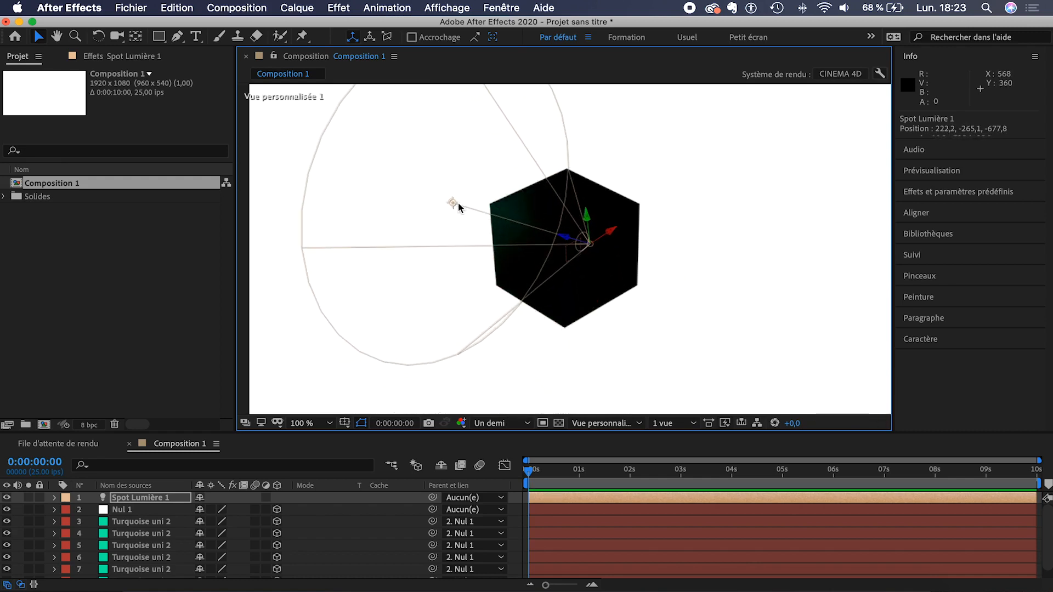
mouse_move(459, 209)
mouse_down()
mouse_move(570, 247)
mouse_move(617, 241)
mouse_move(588, 245)
mouse_up()
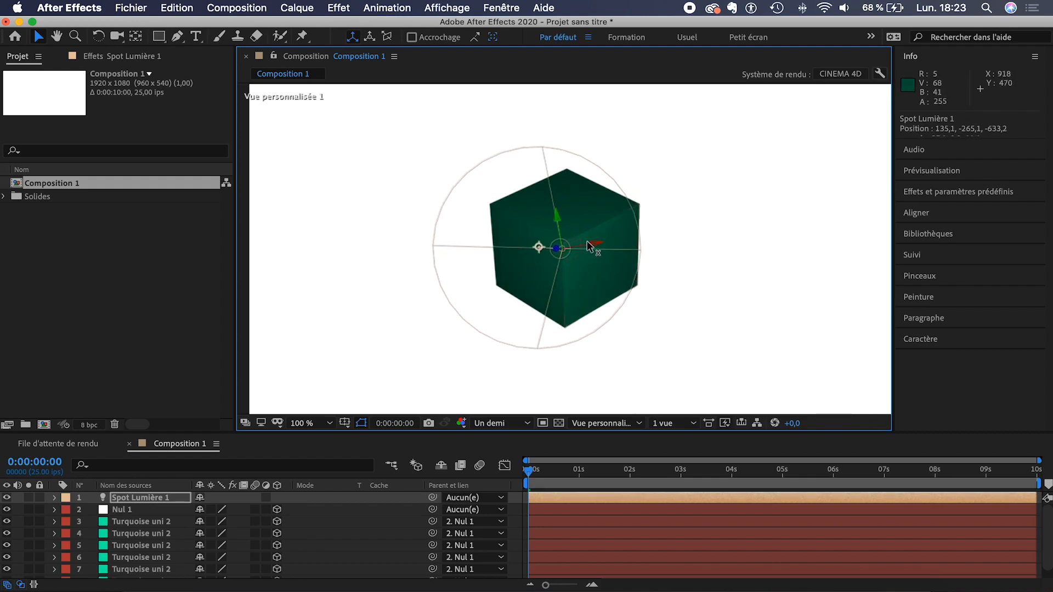
Step: Undo the accidental move of the cube's side face and shift the spot light's point of interest to about 354, -57.5, -393
click(543, 247)
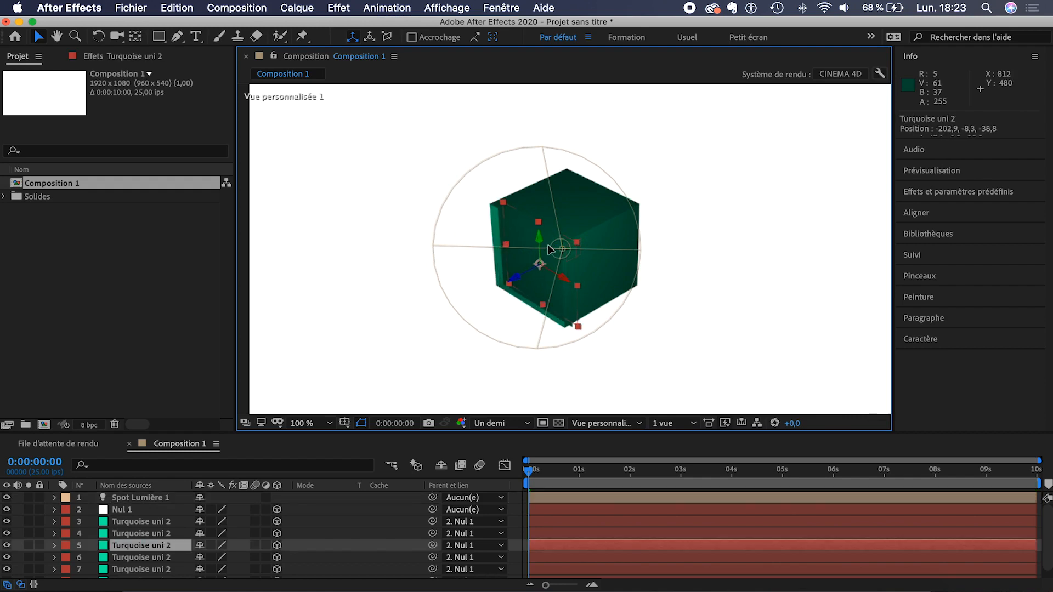
key(super+z)
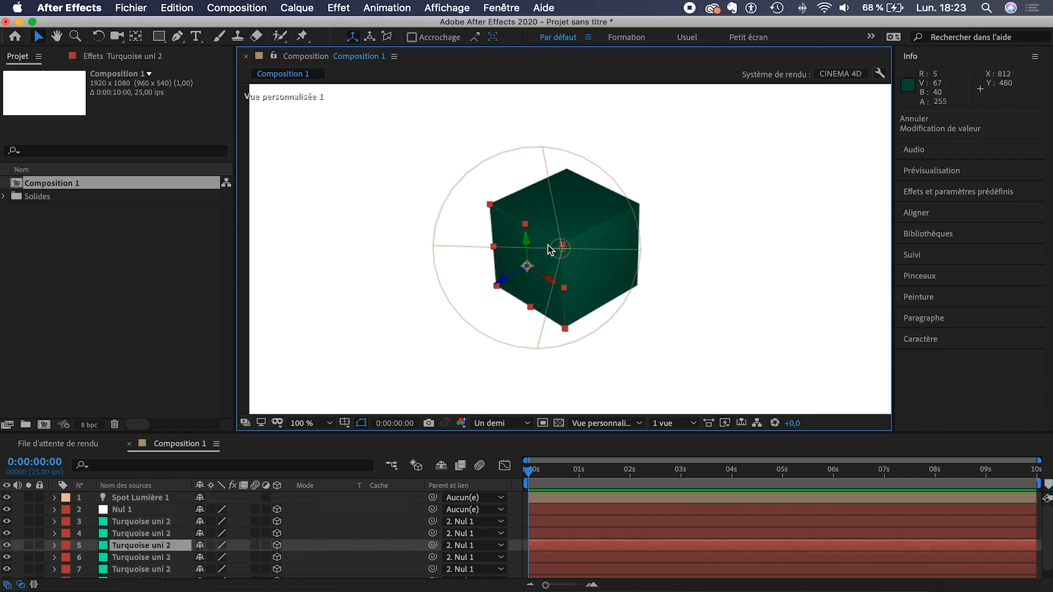
click(561, 249)
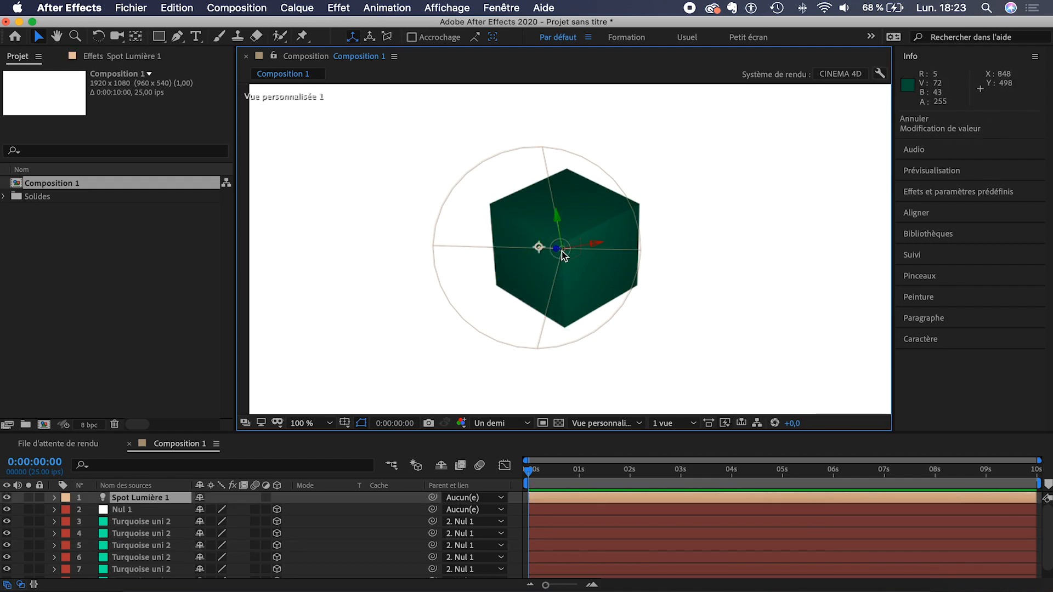
drag(541, 251, 564, 249)
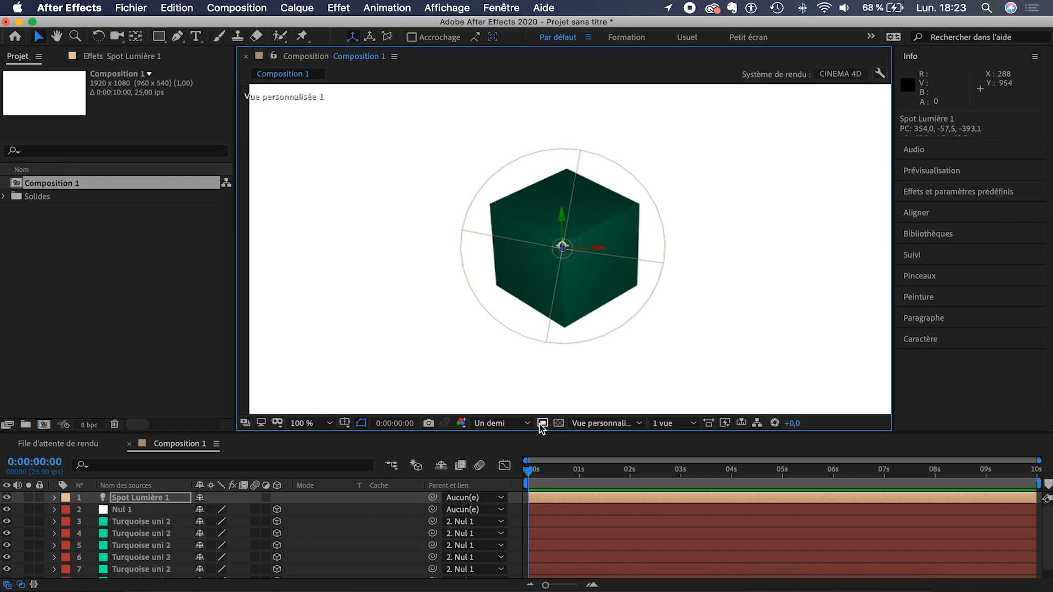
Step: Switch the composition view to Caméra active and show the rotation properties of the Nul 1 layer
click(612, 427)
click(610, 435)
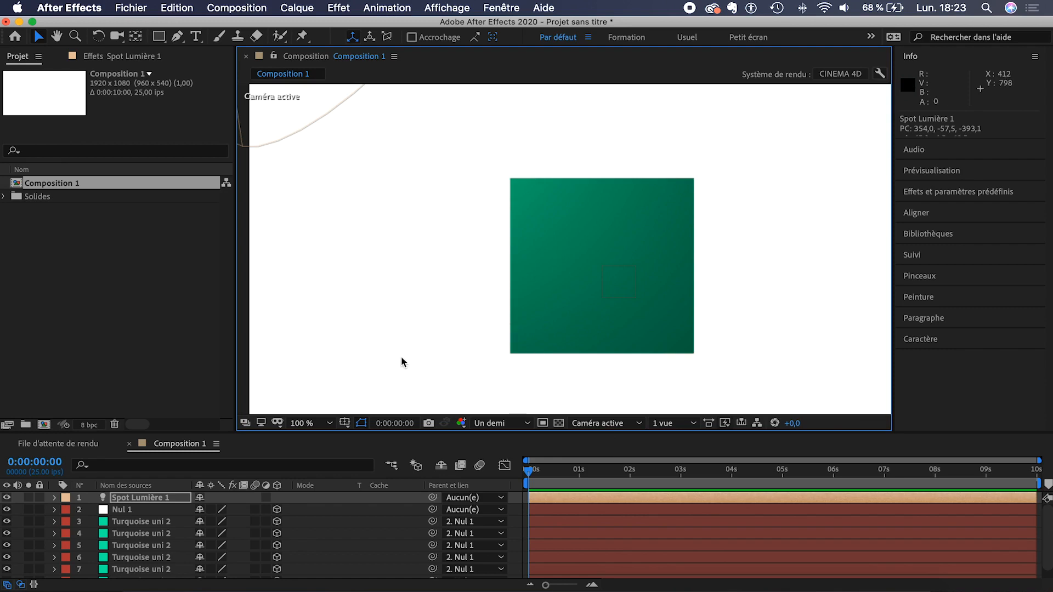
click(138, 512)
key(r)
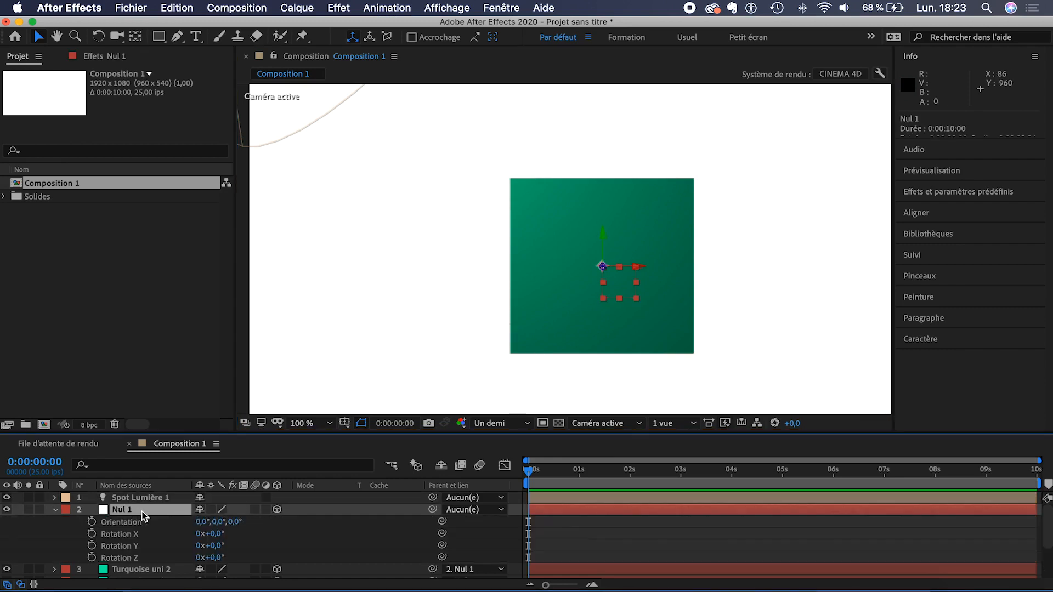
Step: Test the cube's lighting by rotating Nul 1 to 48° on Y and 21° on X, and undo both rotations
mouse_move(218, 549)
mouse_down()
mouse_move(256, 544)
mouse_move(216, 534)
mouse_move(239, 533)
mouse_move(231, 537)
mouse_up()
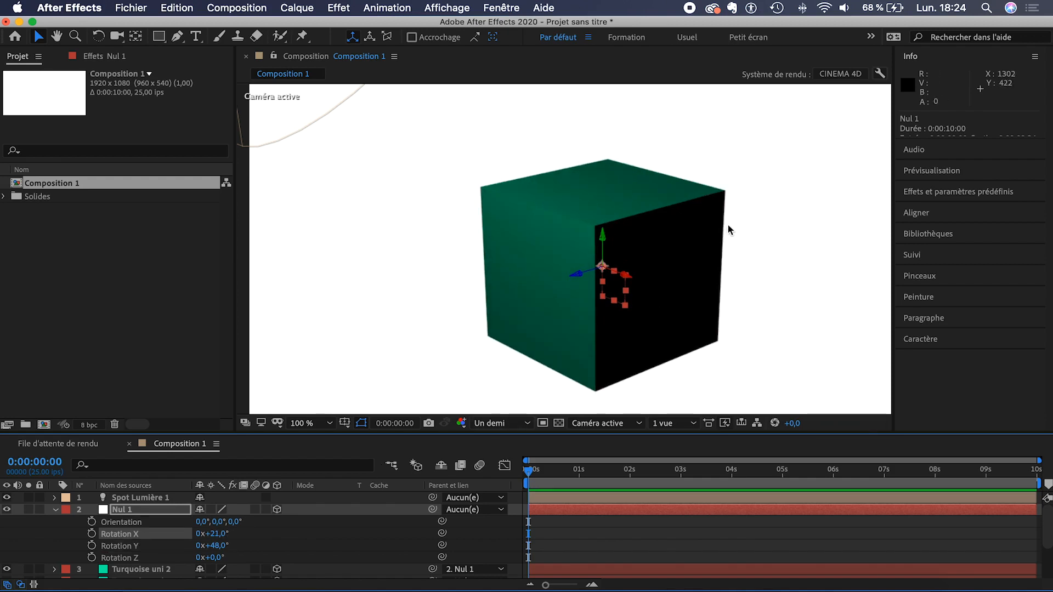
key(super+z)
key(super+z)
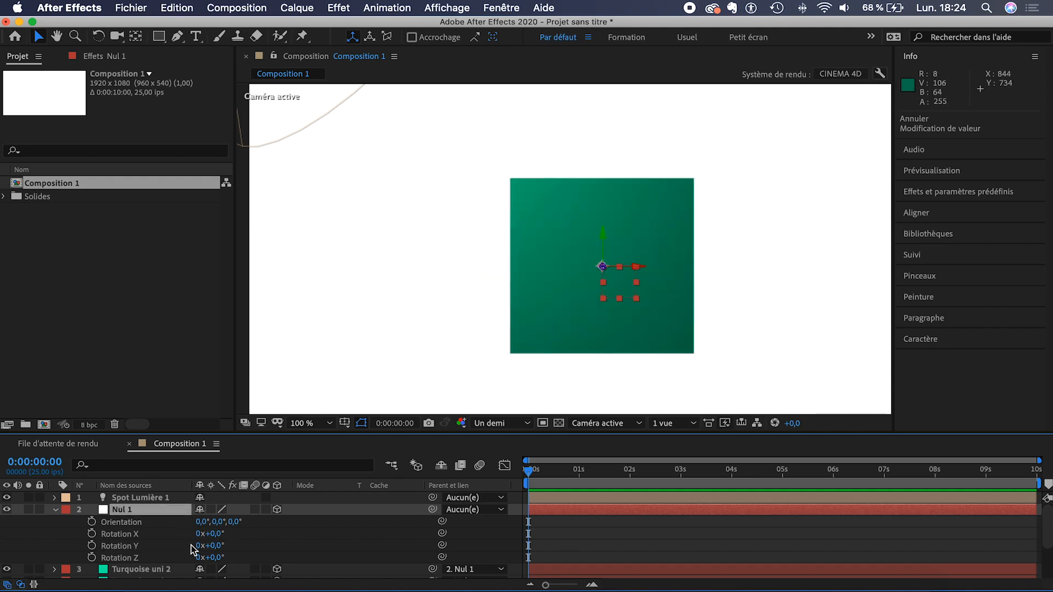
Step: Set Nul 1's Y rotation to 45° and deselect the layer
drag(216, 547, 247, 544)
click(571, 531)
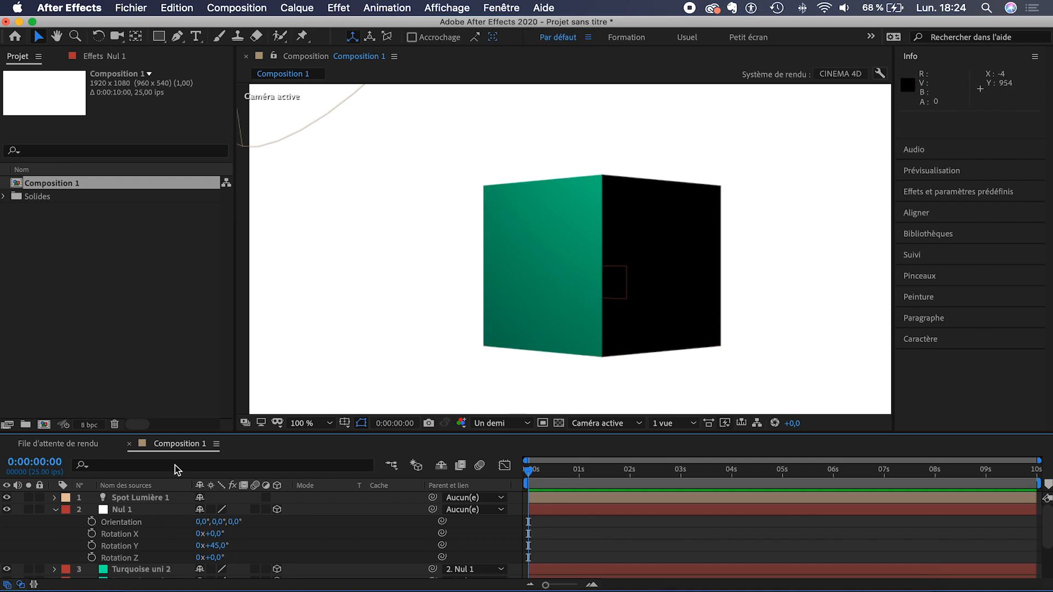
Step: Duplicate Spot Lumière 1 and make the copy an Ambiante light with an intensity of 64%
click(140, 498)
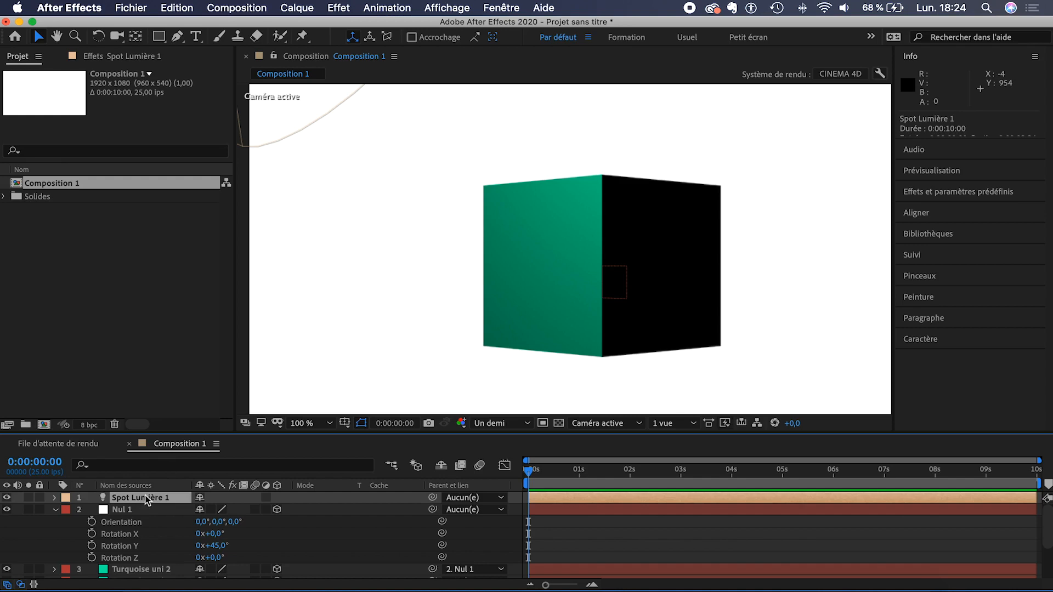
key(super+d)
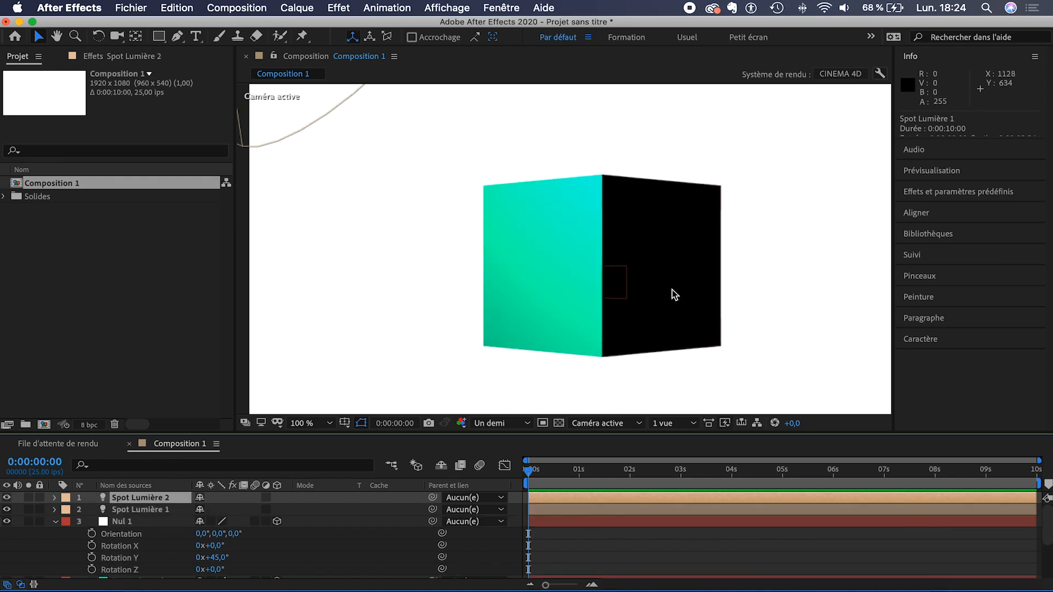
click(55, 497)
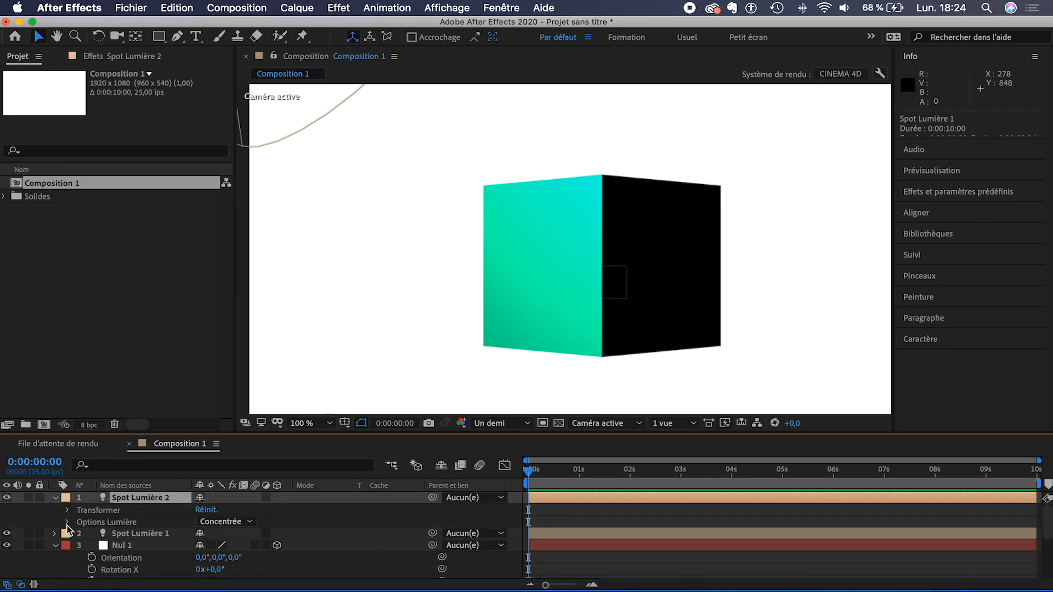
click(229, 528)
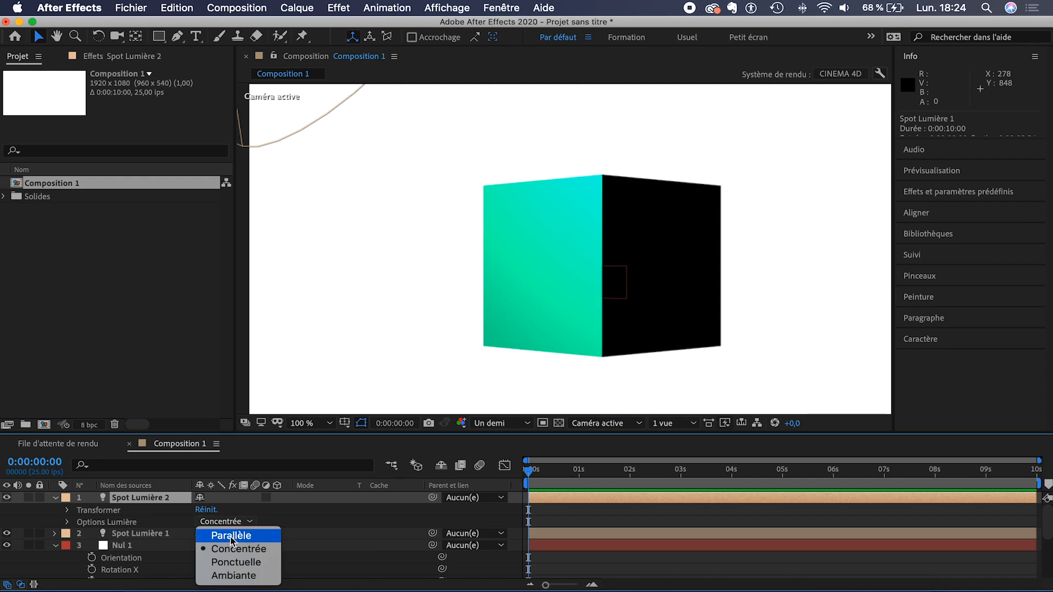
click(226, 576)
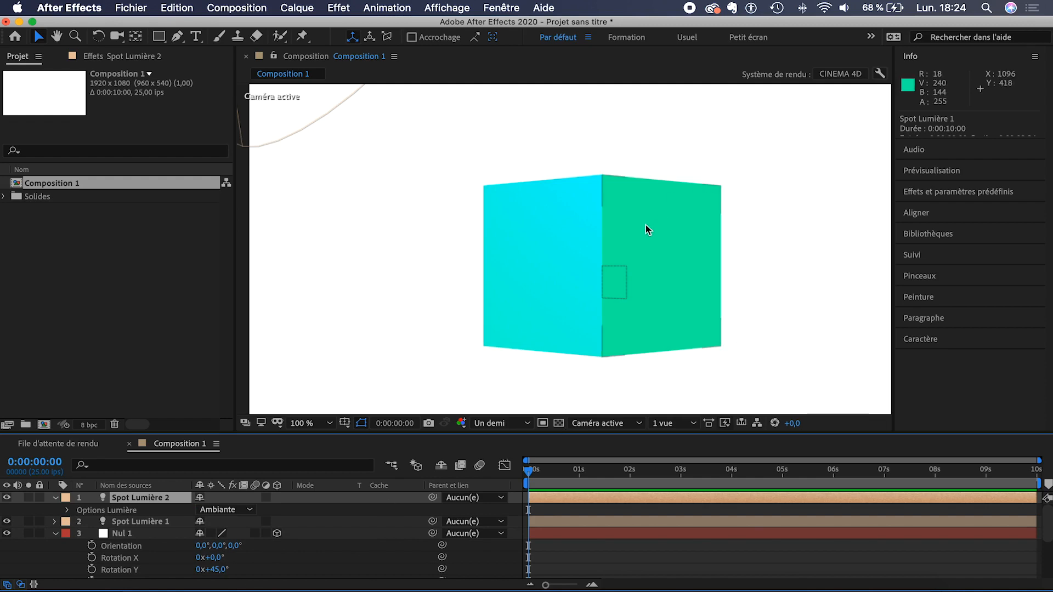
click(68, 512)
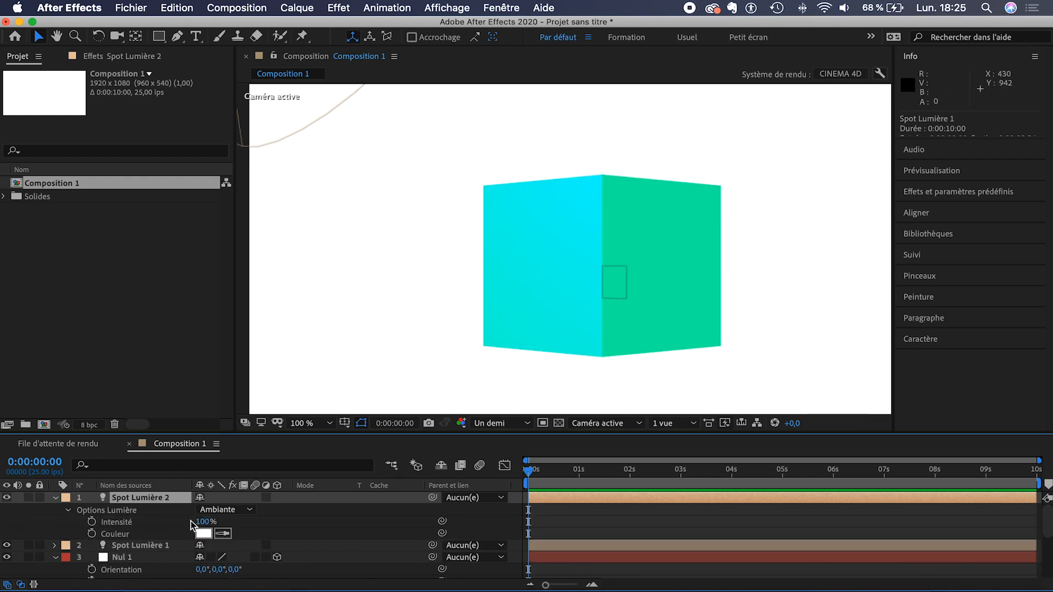
drag(202, 523, 173, 521)
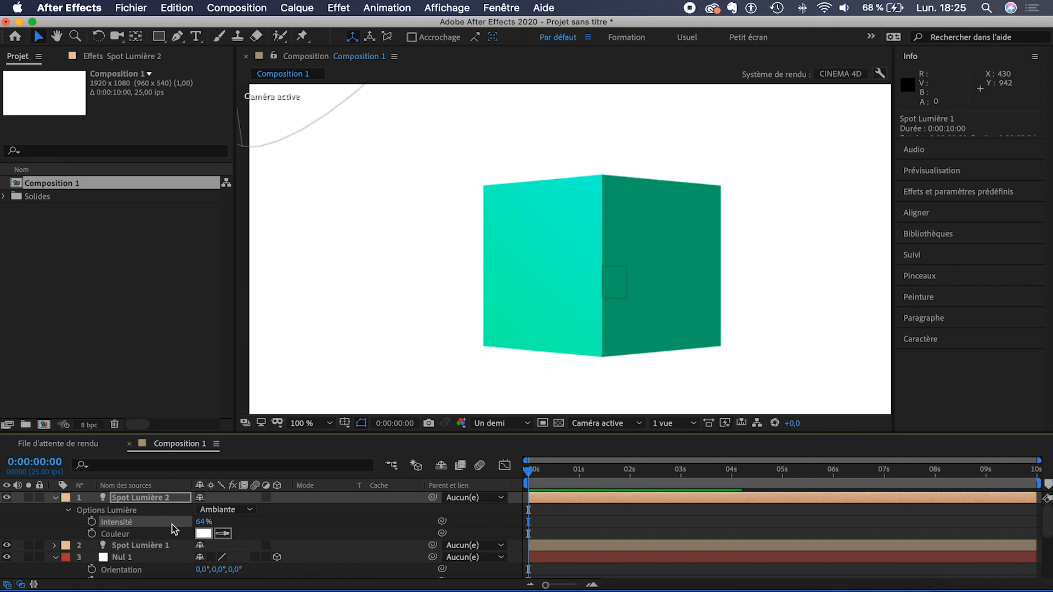
Step: Set the intensity of the original spot light, Spot Lumière 1, to 70%
click(54, 546)
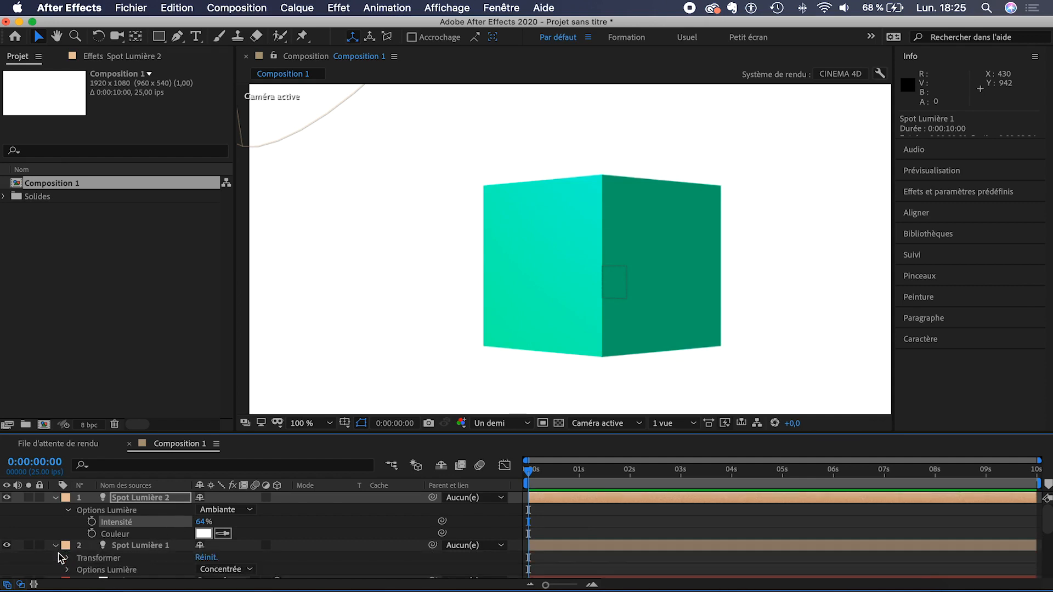
click(68, 570)
scroll(66, 554, down, 5)
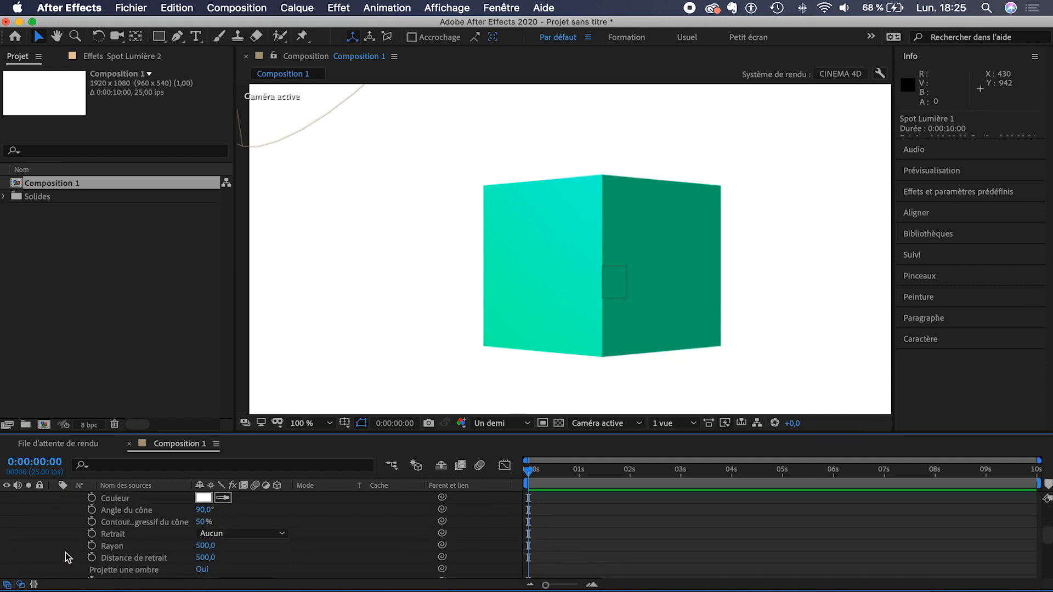
scroll(186, 522, up, 3)
drag(202, 534, 180, 534)
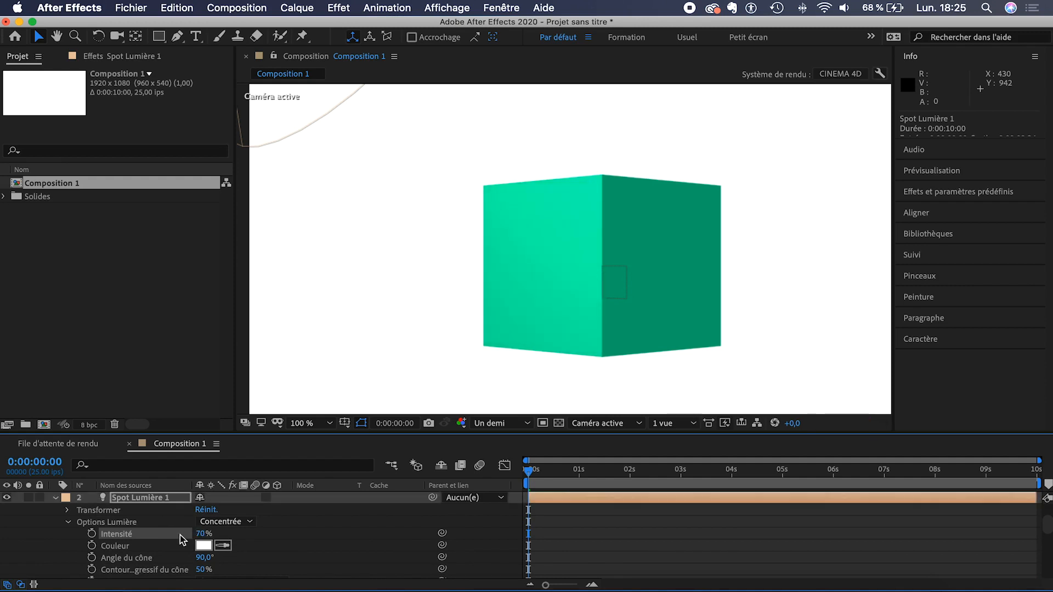
Step: Test the lighting by rotating Nul 1 around its X axis, and undo that rotation along with the last spot intensity change
click(317, 423)
click(335, 170)
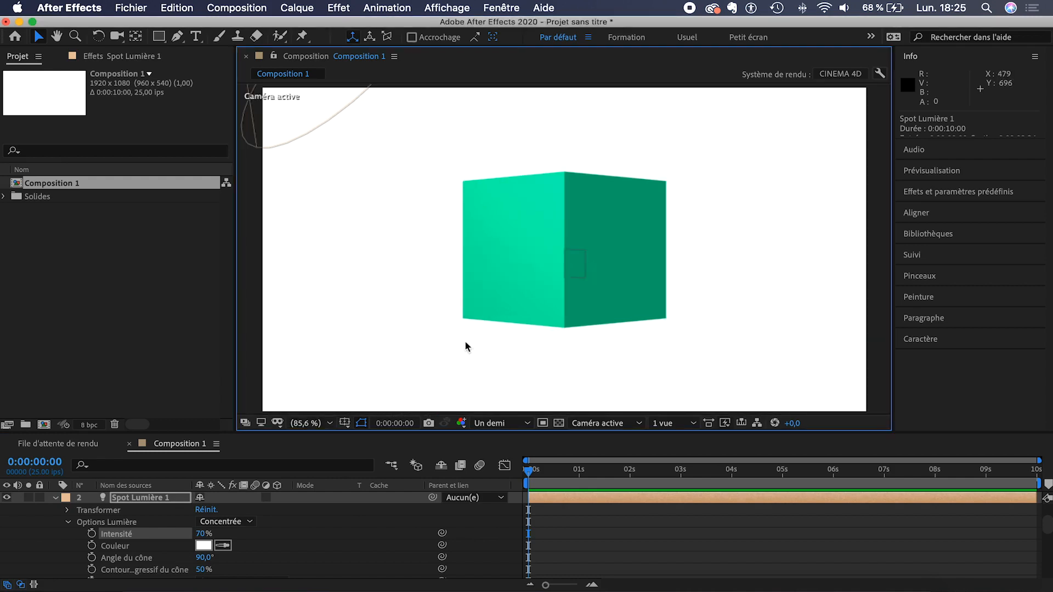
click(576, 518)
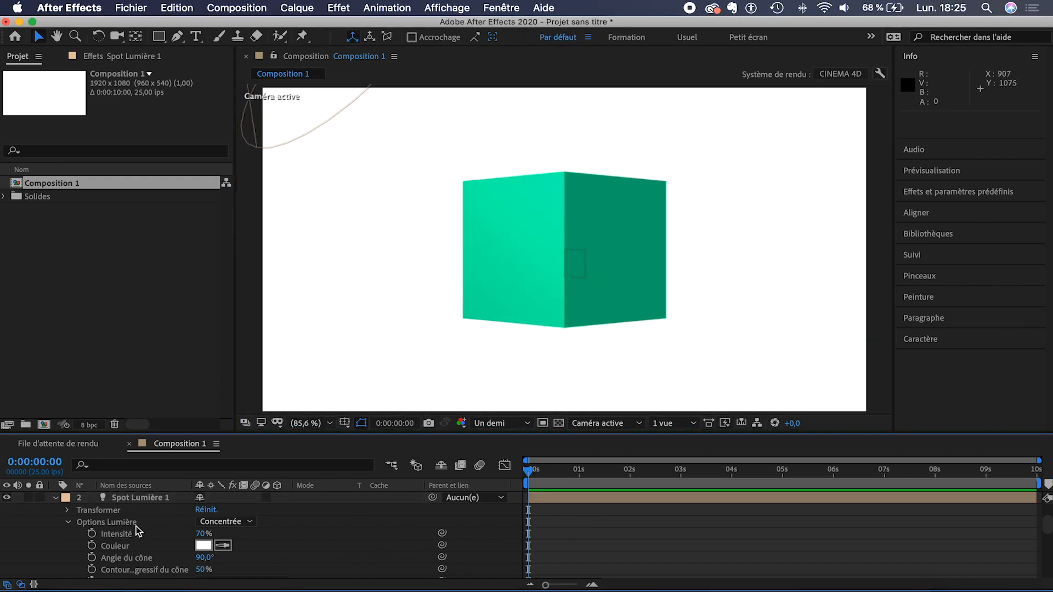
scroll(137, 532, down, 8)
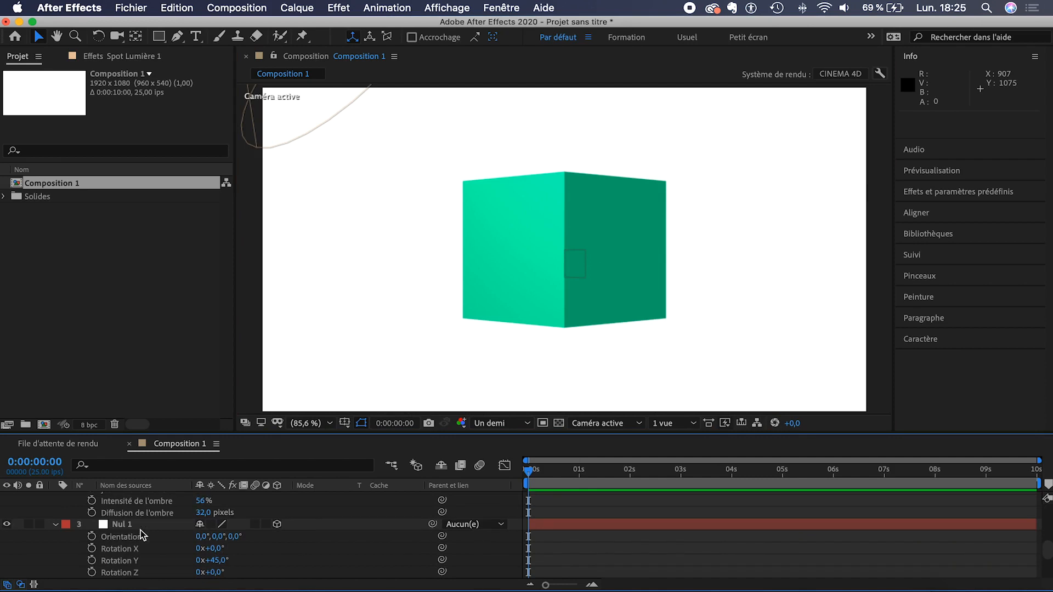
drag(213, 548, 236, 550)
key(super+z)
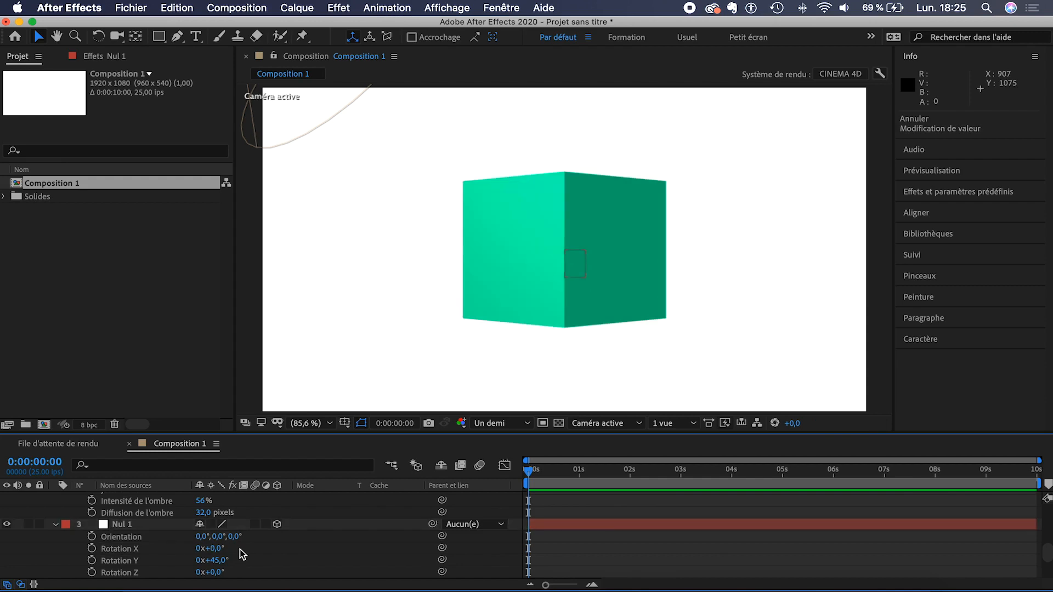
key(super+z)
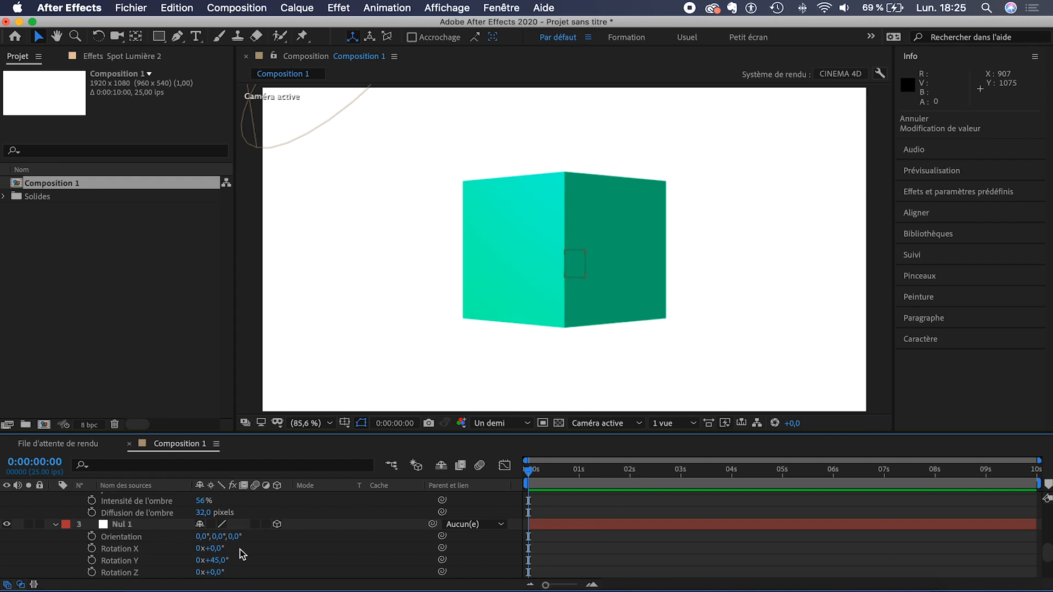
Step: Lower the intensity of Spot Lumière 1 again to soften the light on the cube's lit face
scroll(145, 538, up, 5)
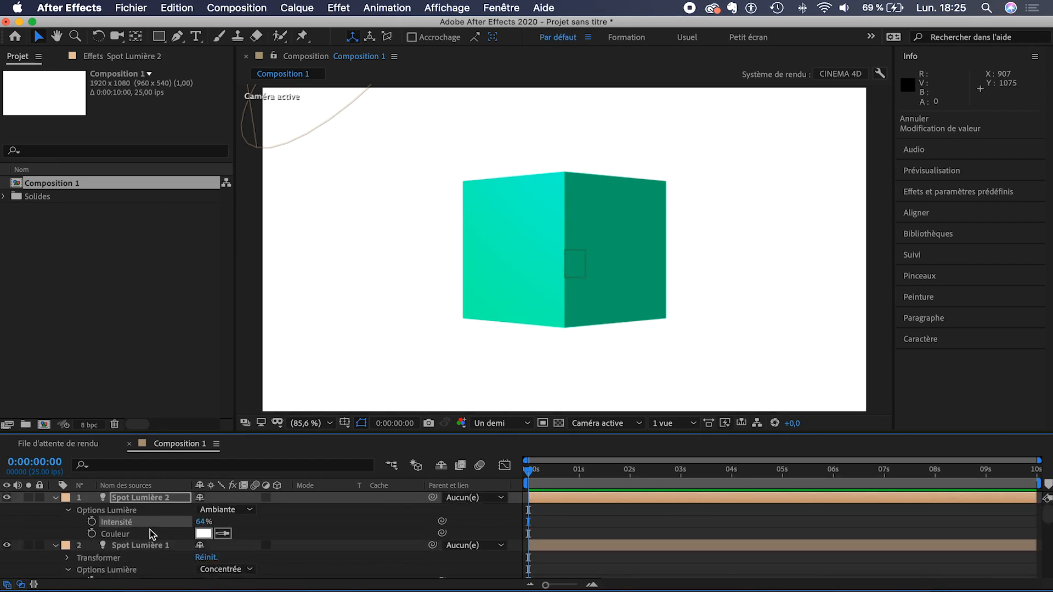
scroll(167, 535, down, 5)
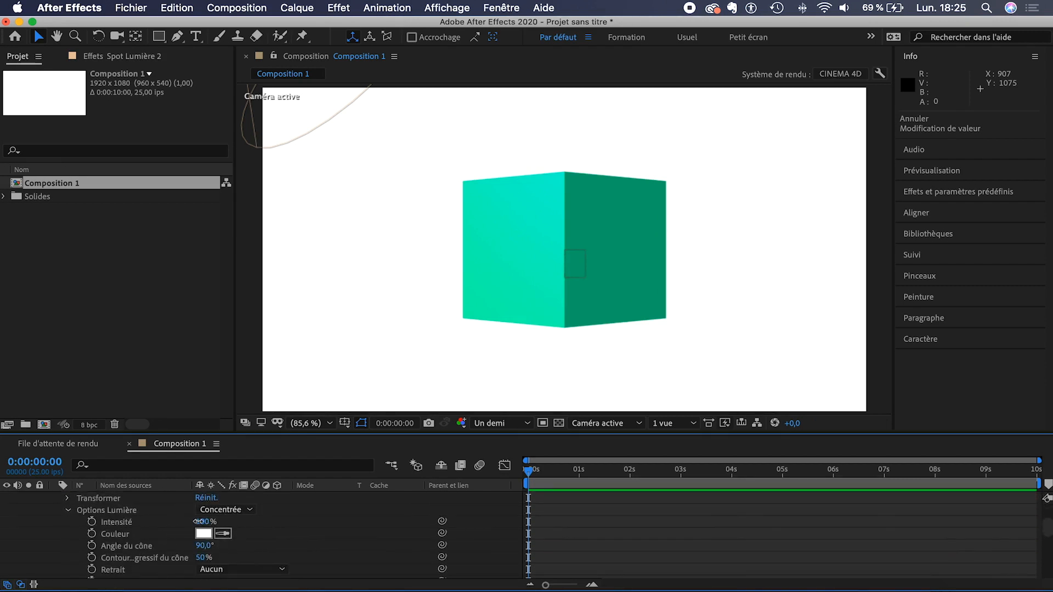
drag(203, 522, 152, 540)
scroll(153, 540, down, 6)
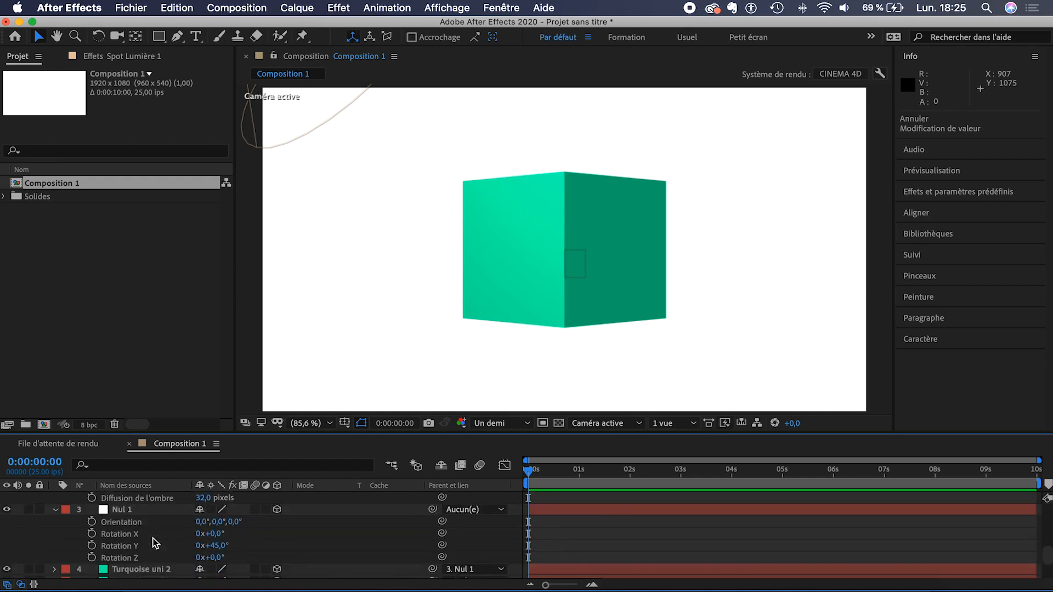
scroll(153, 540, up, 1)
click(146, 511)
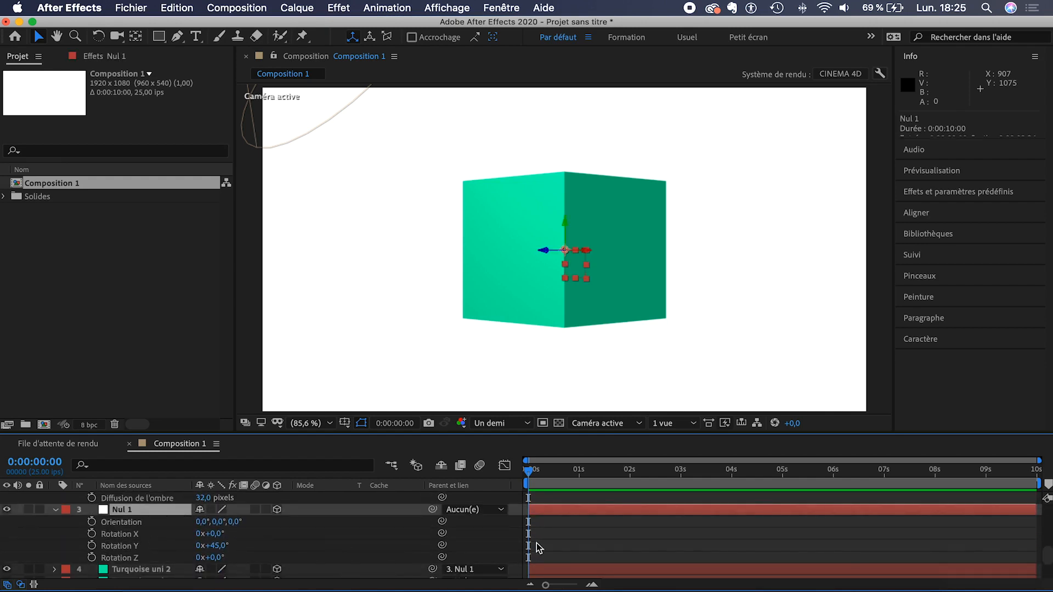
click(579, 541)
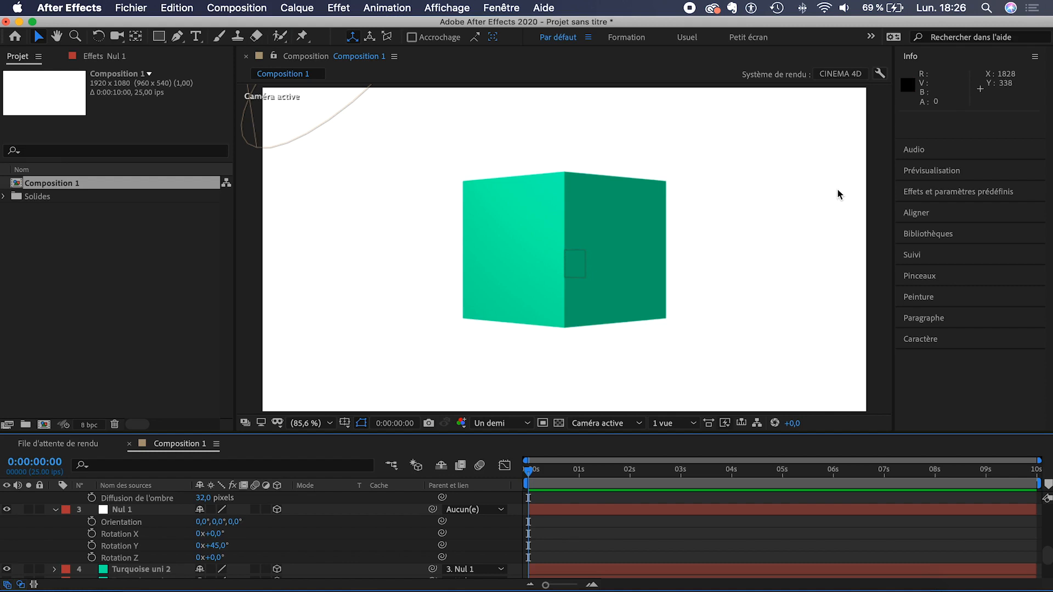
Step: Create a new 1920 × 1080 px solid in dark grey 161616
key(super+y)
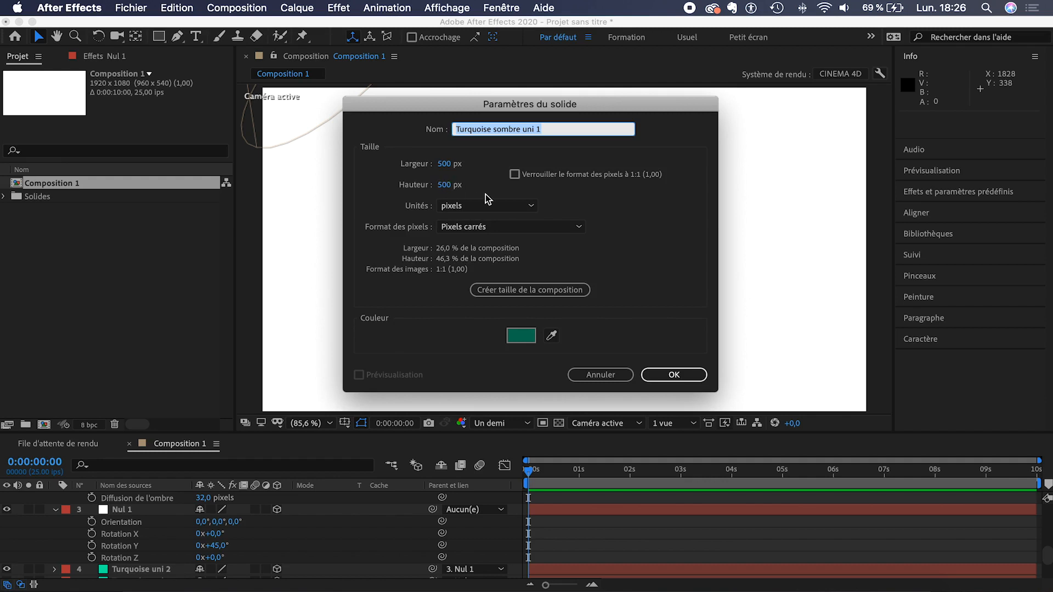
click(445, 164)
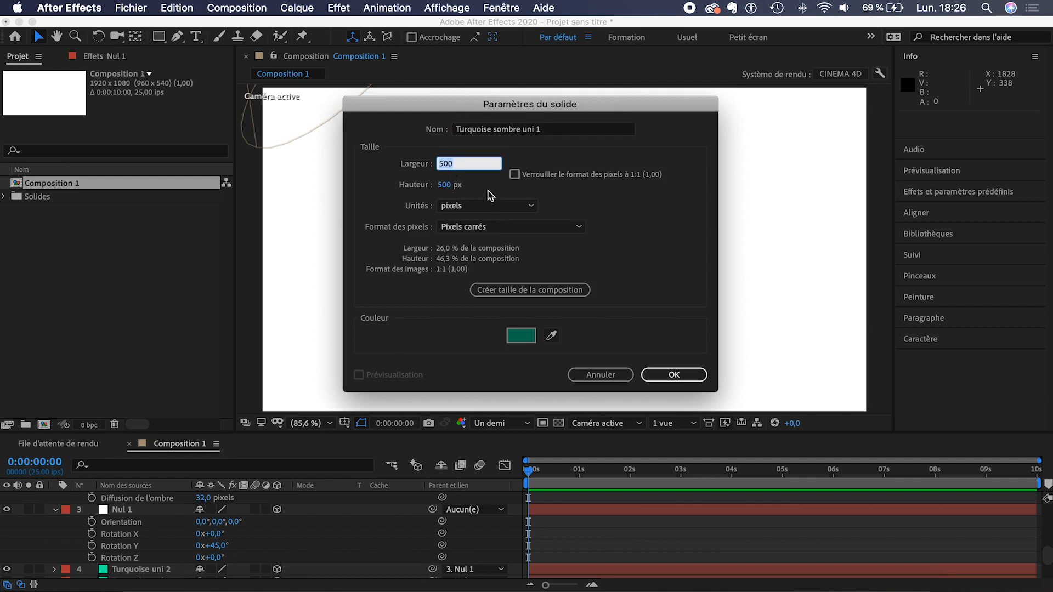
text(1920)
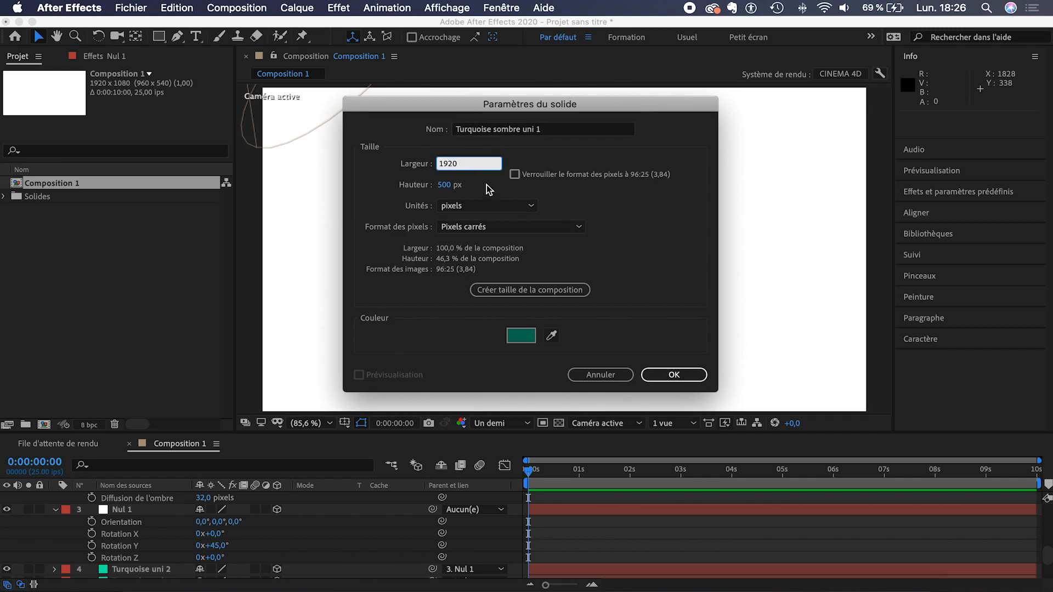
click(445, 186)
text(1080)
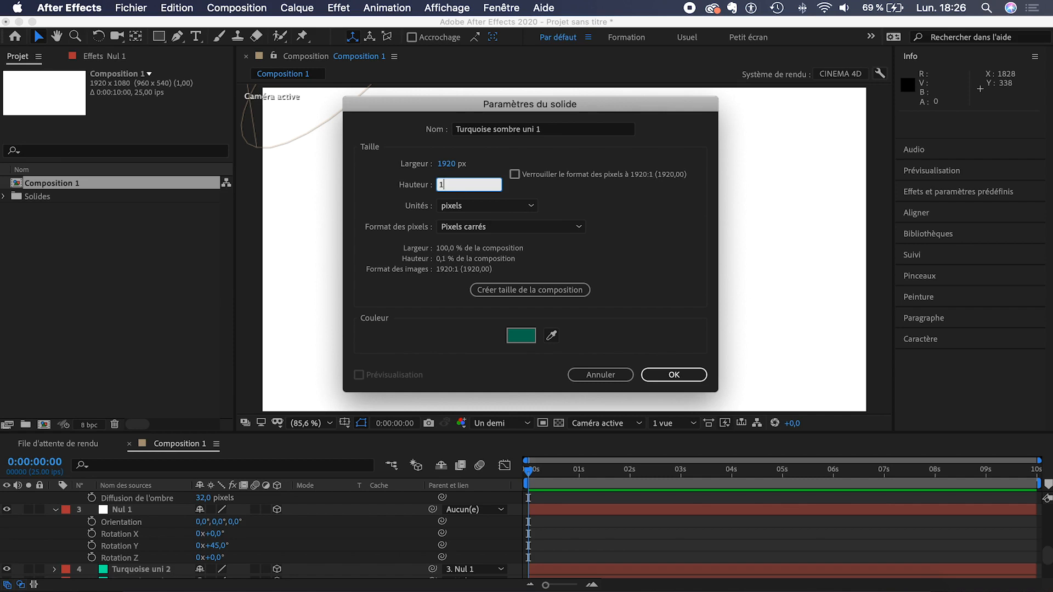
click(521, 336)
mouse_move(168, 295)
mouse_down()
mouse_move(147, 299)
mouse_move(146, 313)
mouse_up()
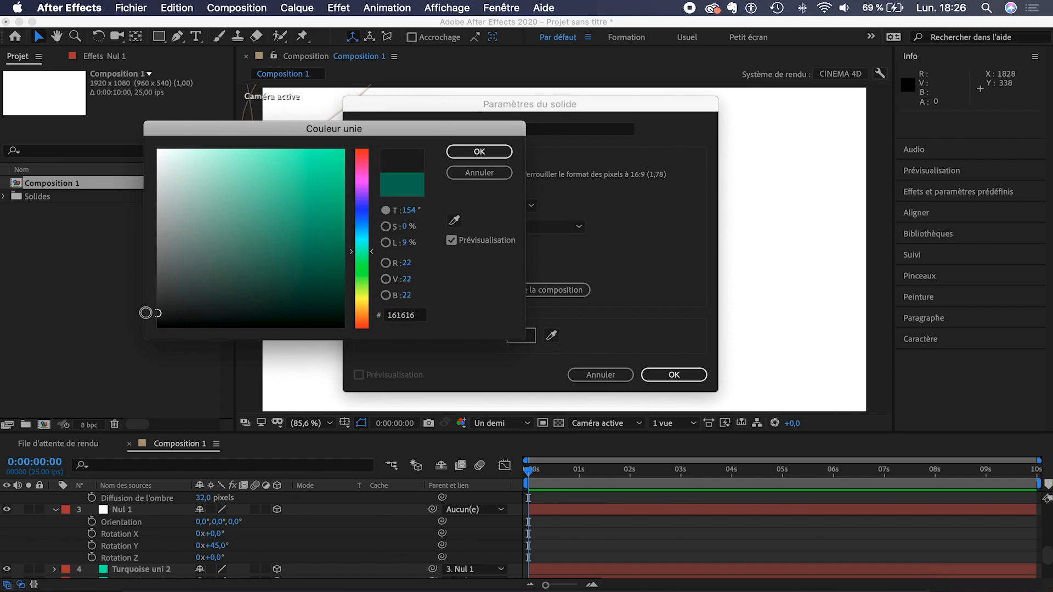
click(478, 152)
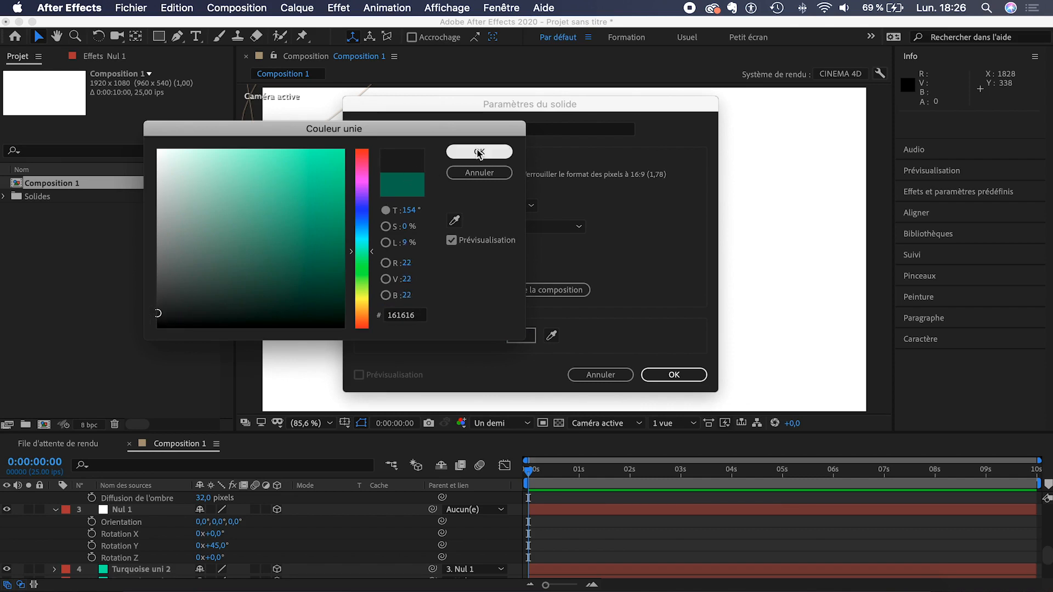
click(674, 376)
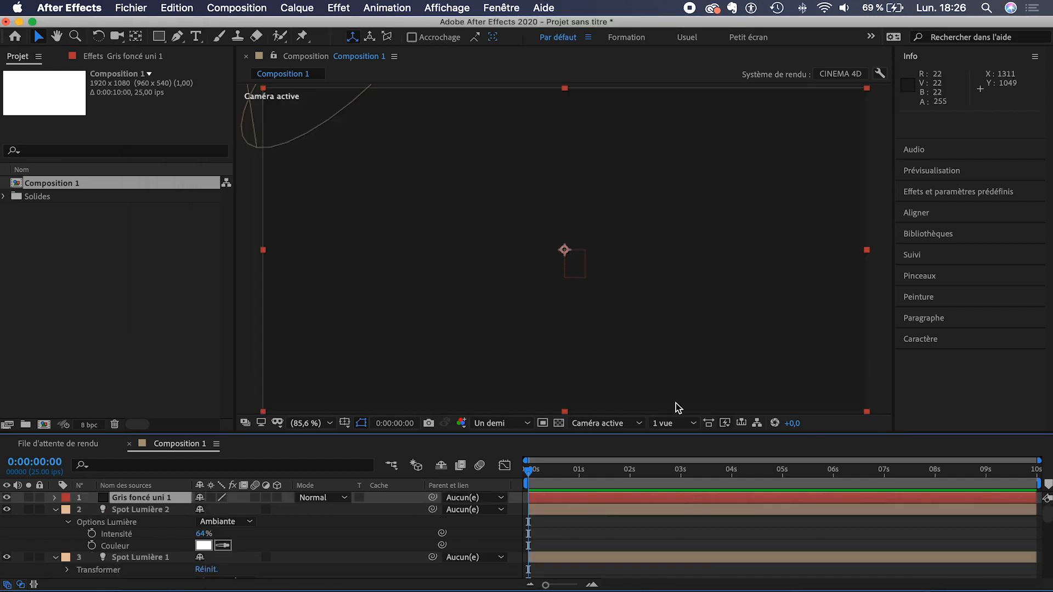
Step: Make the dark grey solid a 3D layer and view the scene from Vue personnalisée 1
click(277, 498)
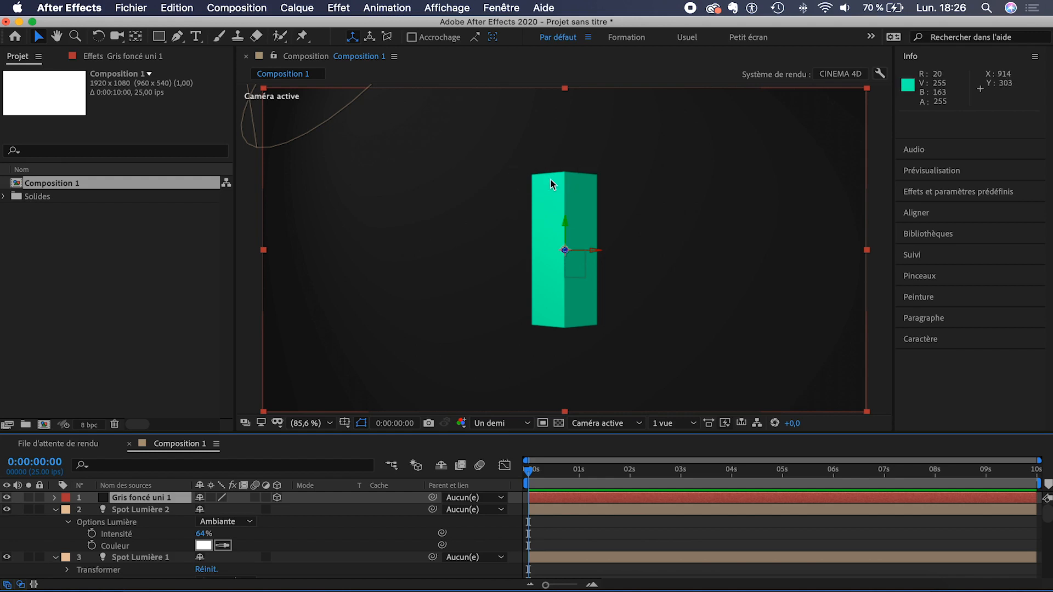
click(609, 424)
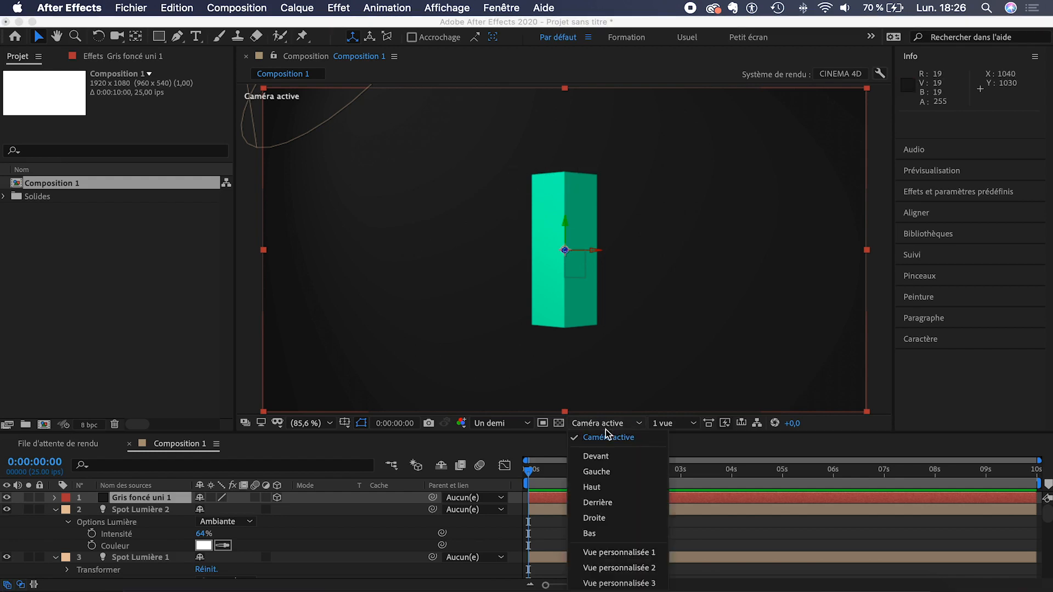
click(613, 551)
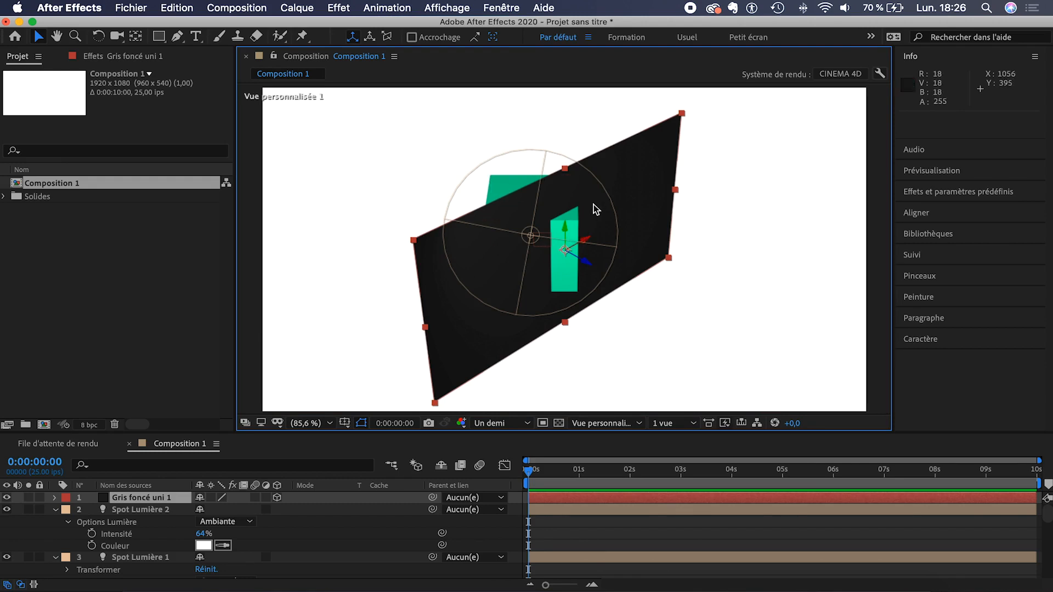
Step: Push the Gris foncé uni 1 solid back behind the cube by setting its Z position to 670
click(579, 423)
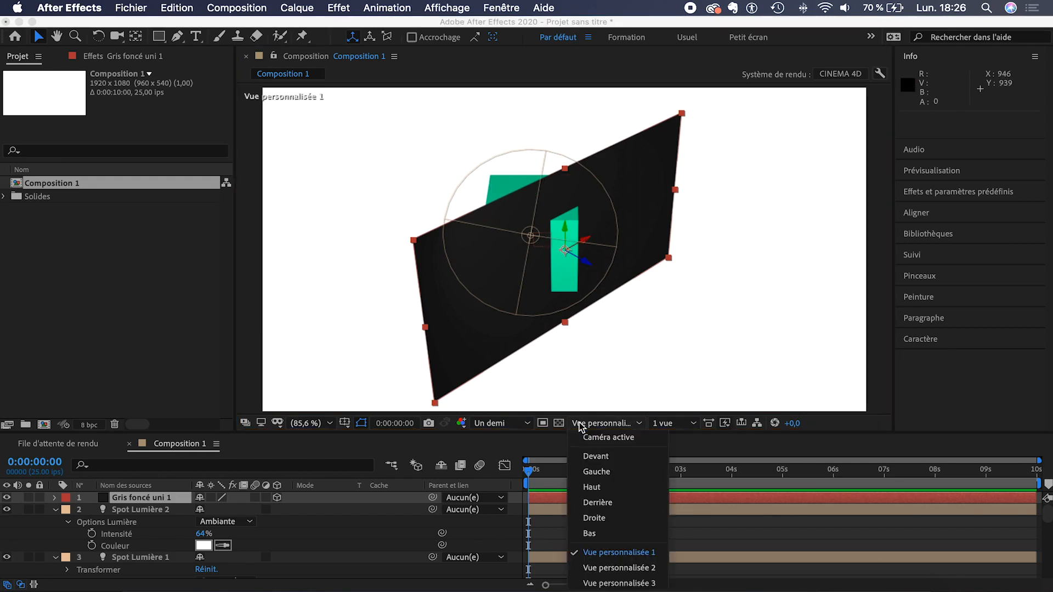
click(638, 505)
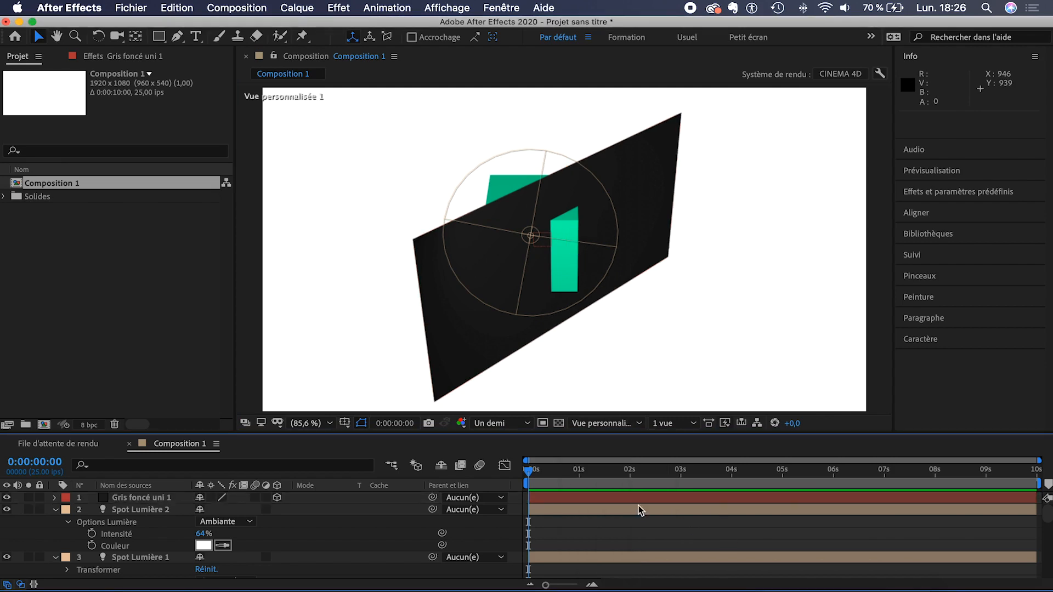
click(137, 496)
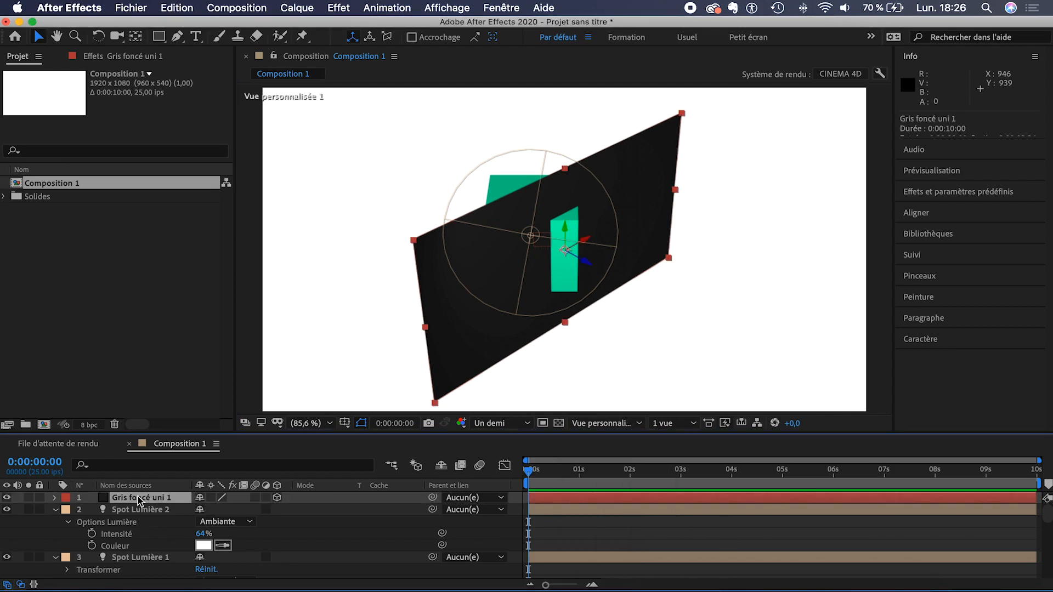
key(p)
drag(222, 509, 739, 510)
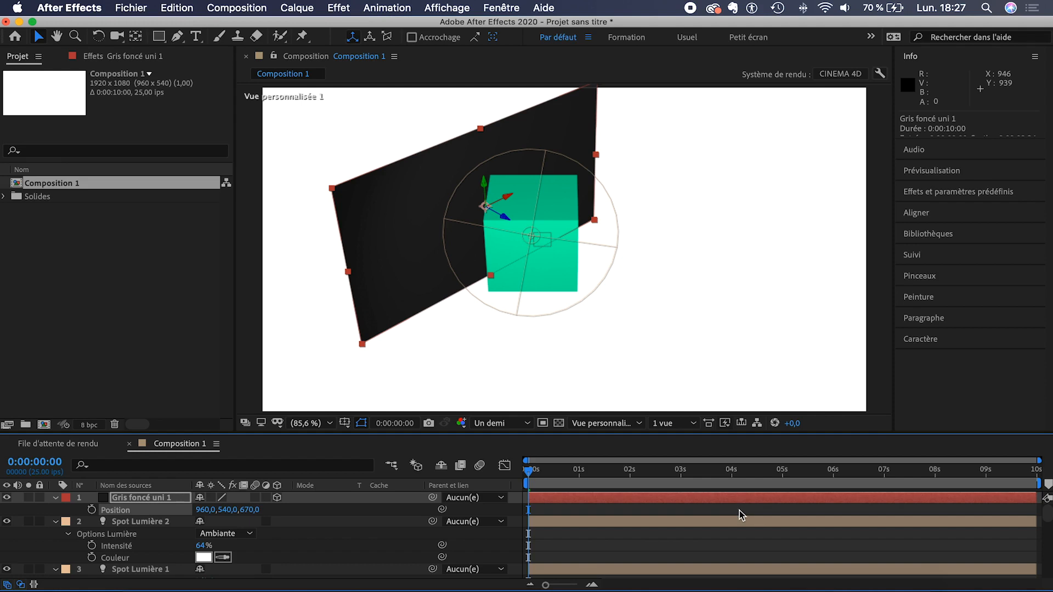
Step: Return to the Caméra active view and scale the dark grey solid to 128 % so it fills the frame
click(607, 430)
click(606, 434)
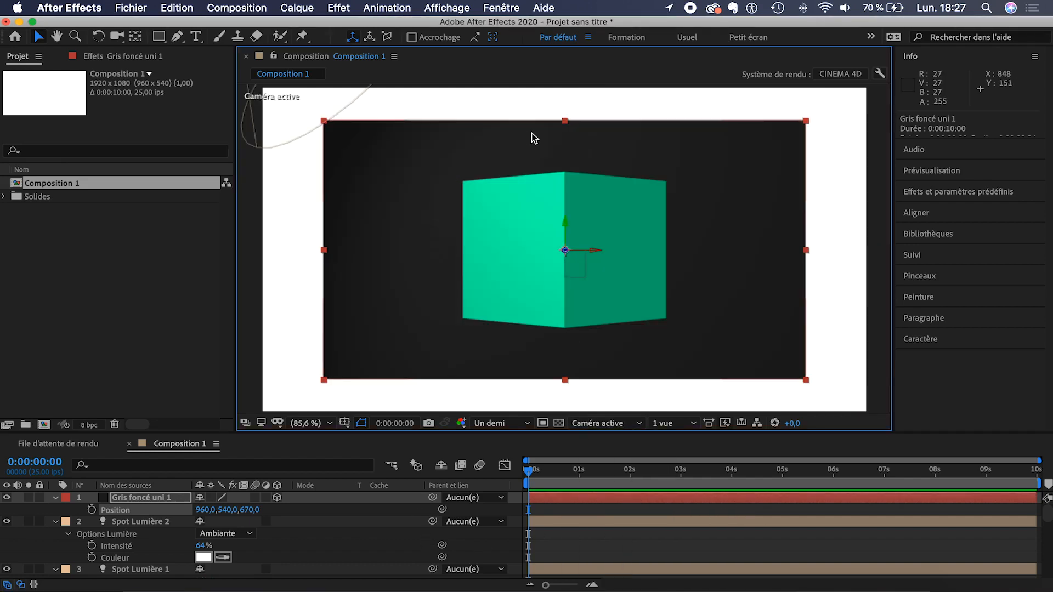
drag(565, 120, 560, 84)
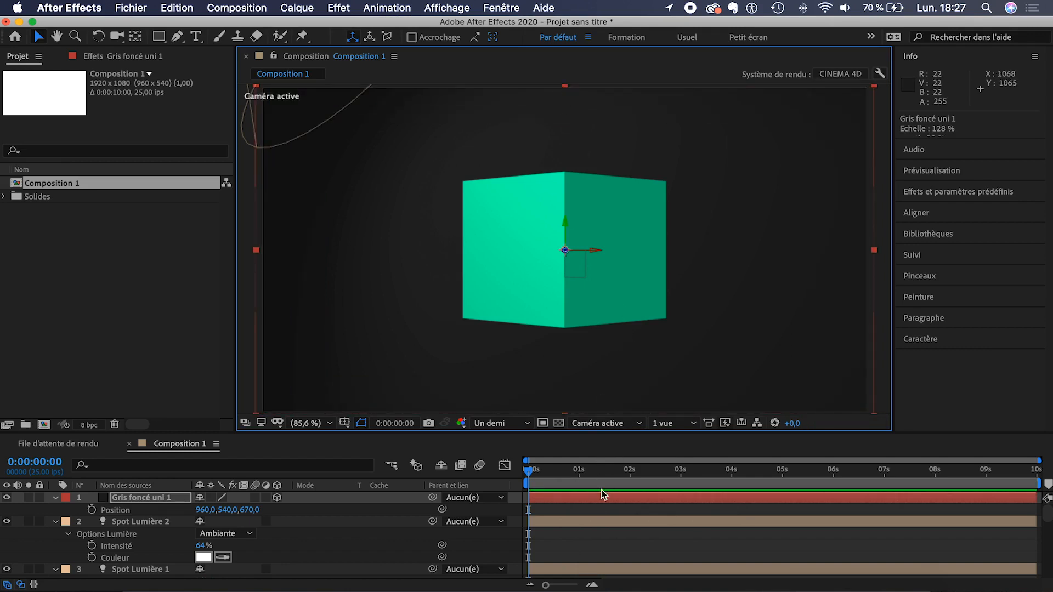
click(604, 545)
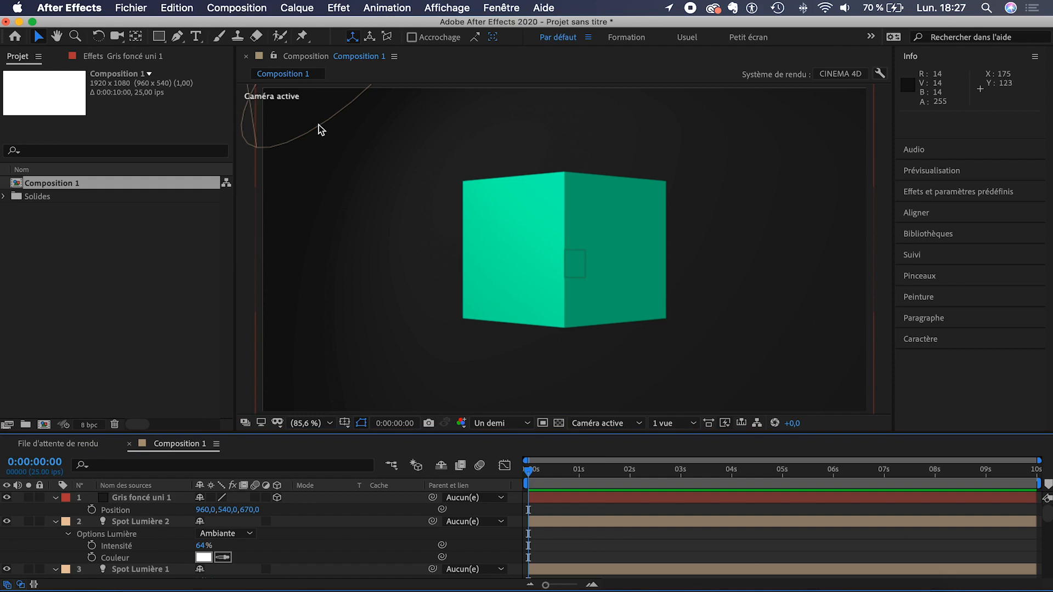
Step: Set Spot Lumière 1's cone feather to 100 %, its cone angle to 131° and its intensity to 96 %
scroll(147, 528, down, 2)
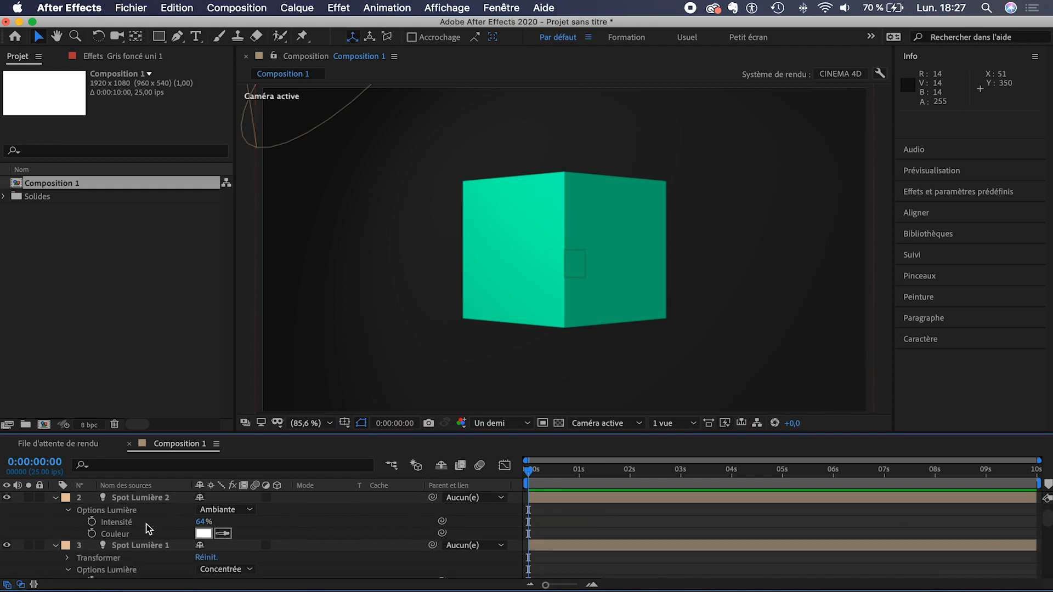
scroll(146, 529, down, 1)
click(137, 535)
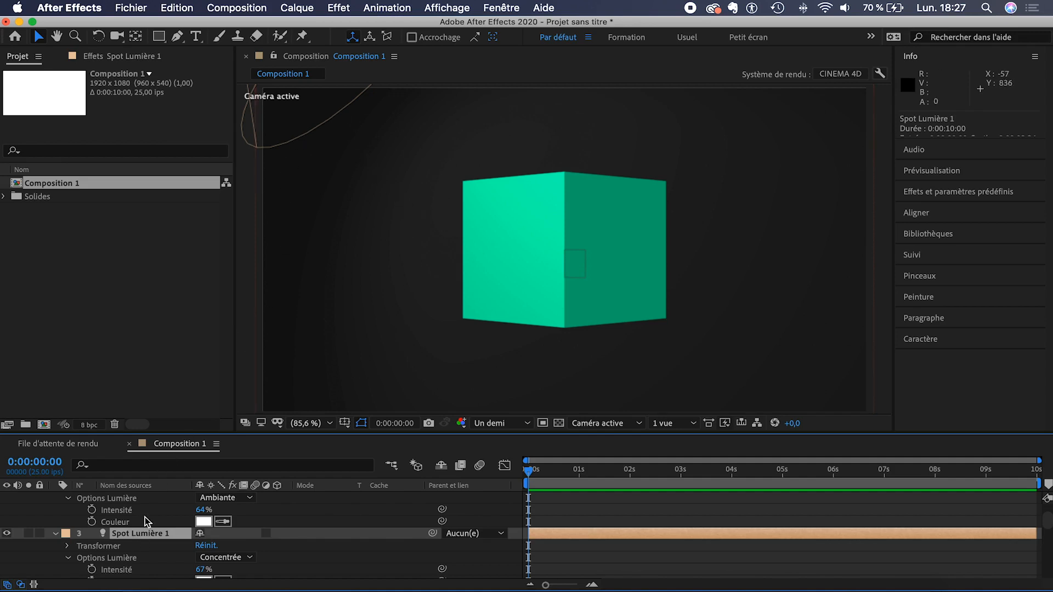
scroll(145, 519, down, 2)
scroll(172, 534, down, 3)
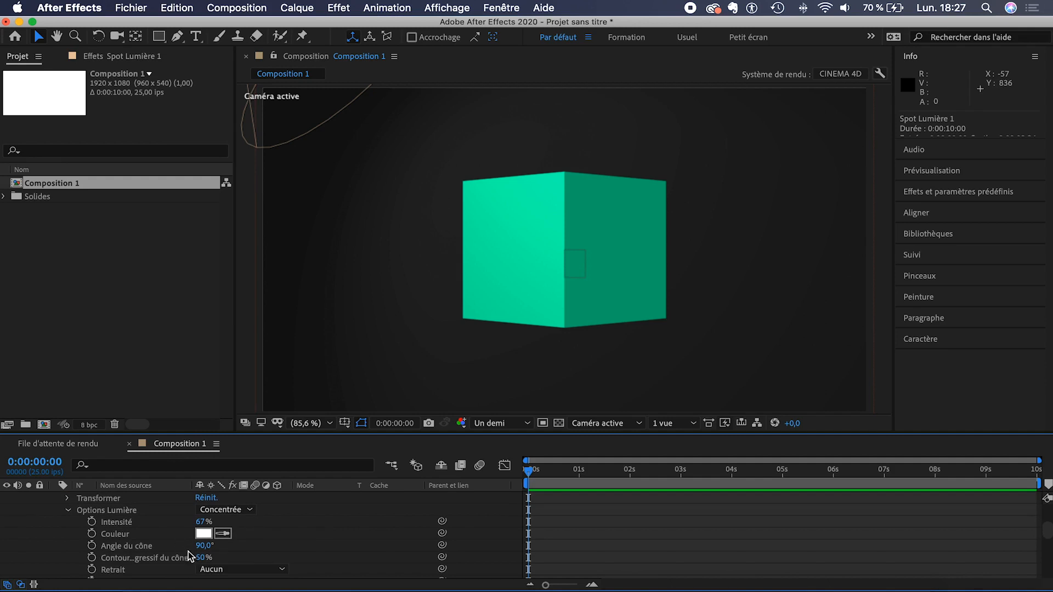
drag(198, 547, 316, 549)
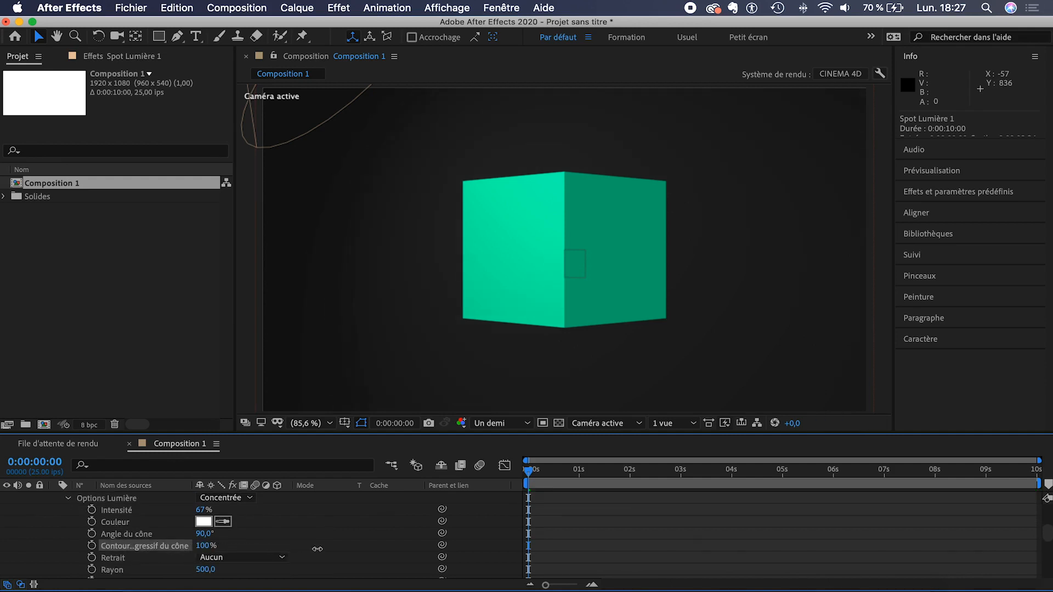
drag(205, 533, 221, 510)
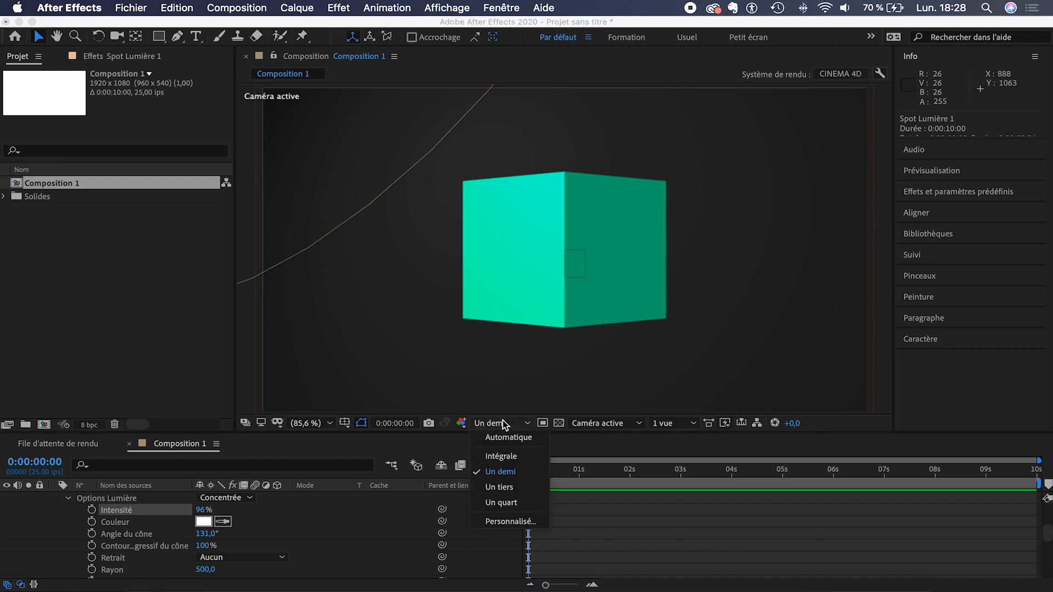
Step: Try the Intégrale preview resolution and return to Un demi
click(499, 457)
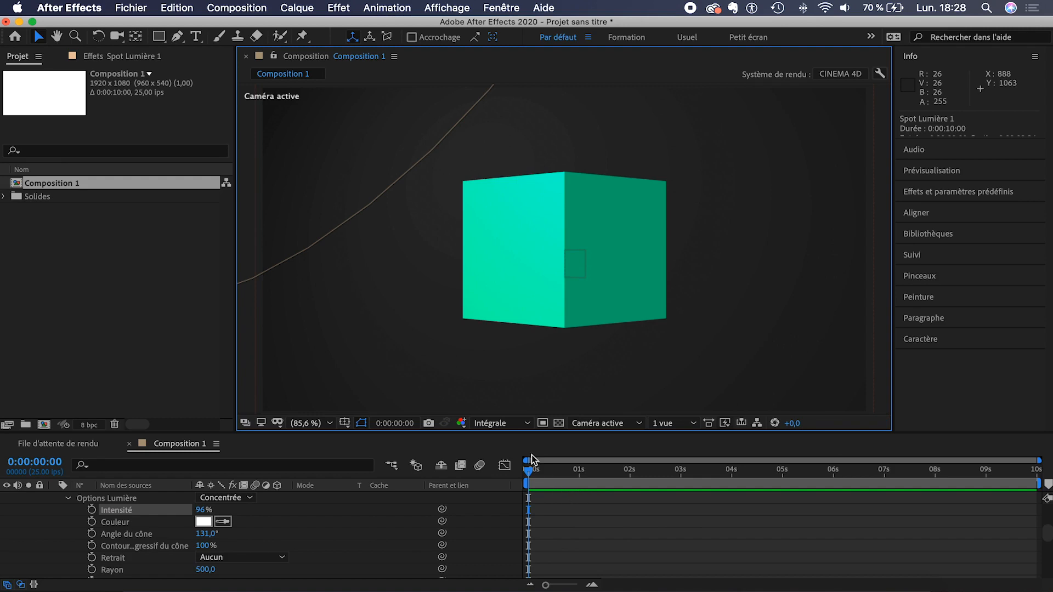
click(515, 427)
click(513, 473)
click(600, 509)
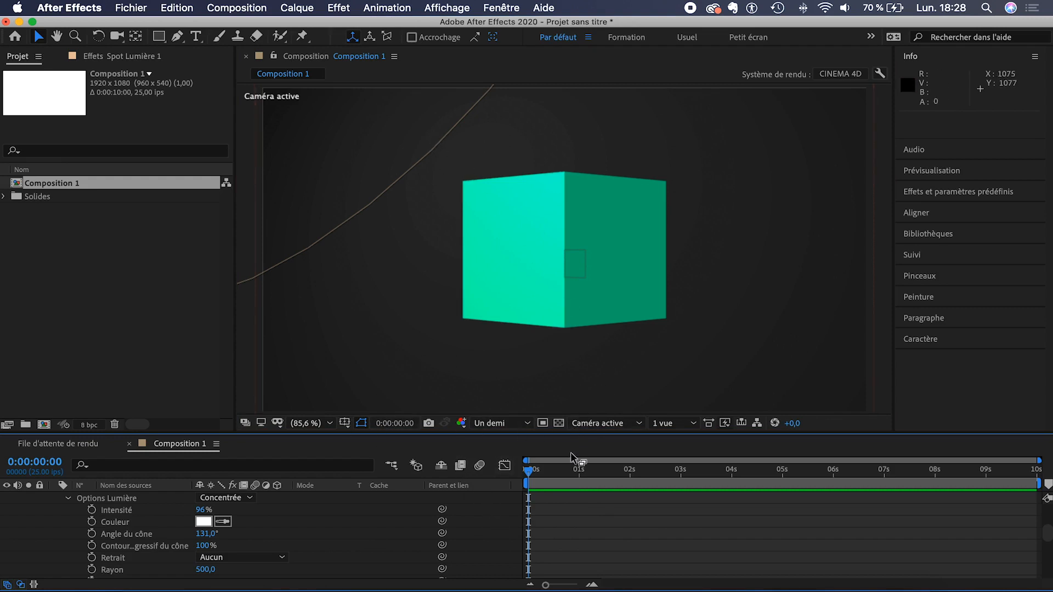
Step: Inspect the spot cone and background from Vue personnalisée 1, and return to Caméra active
click(625, 422)
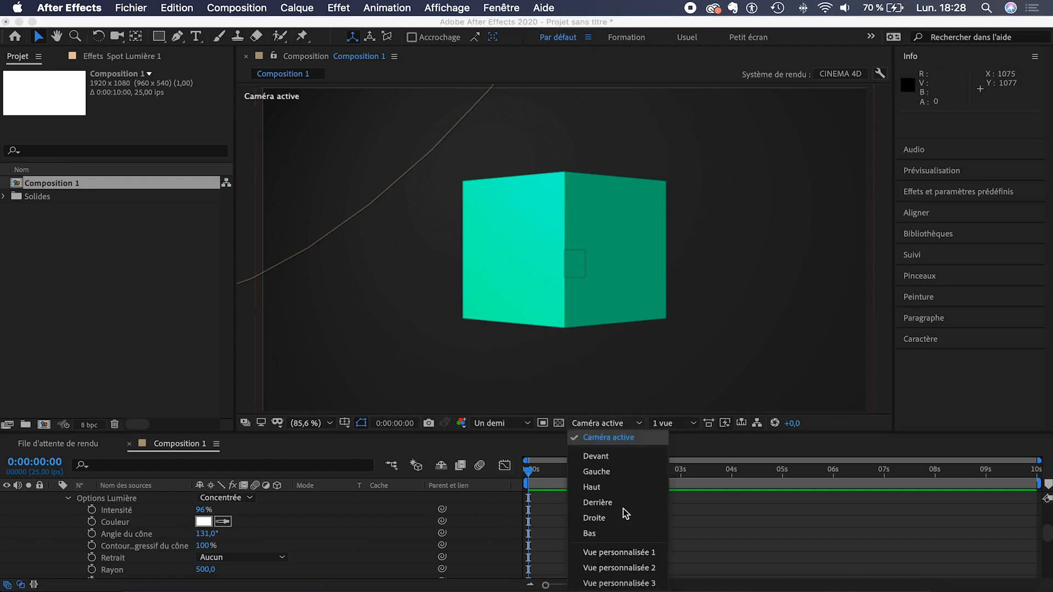
click(617, 548)
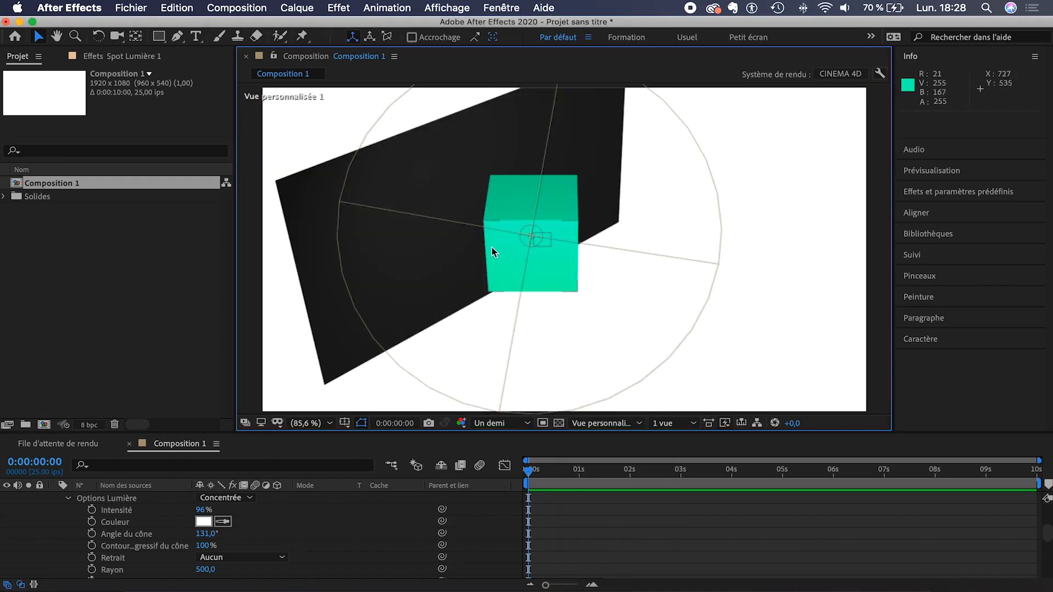
click(614, 423)
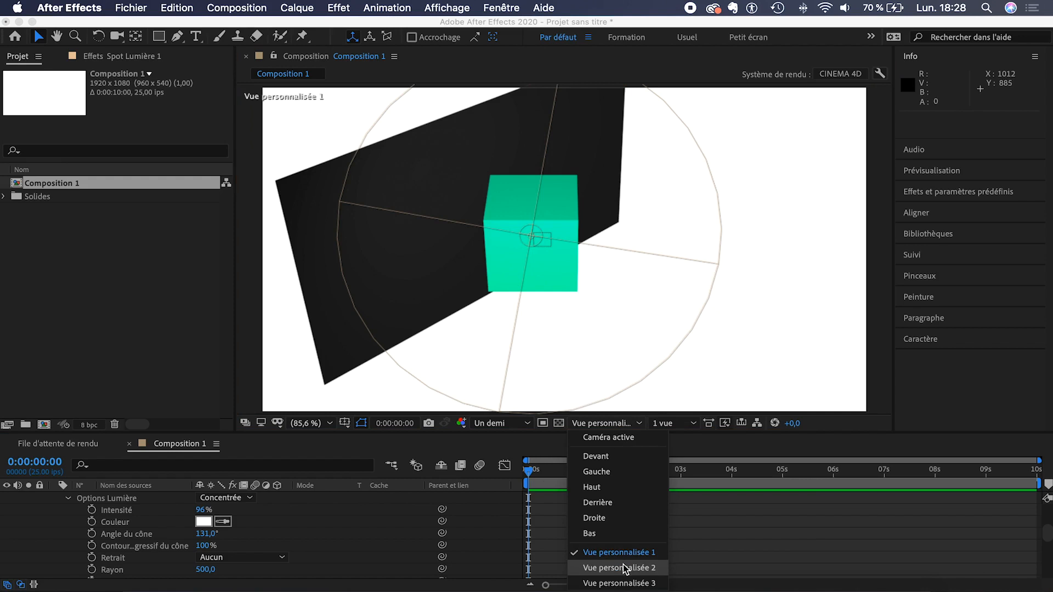
click(618, 439)
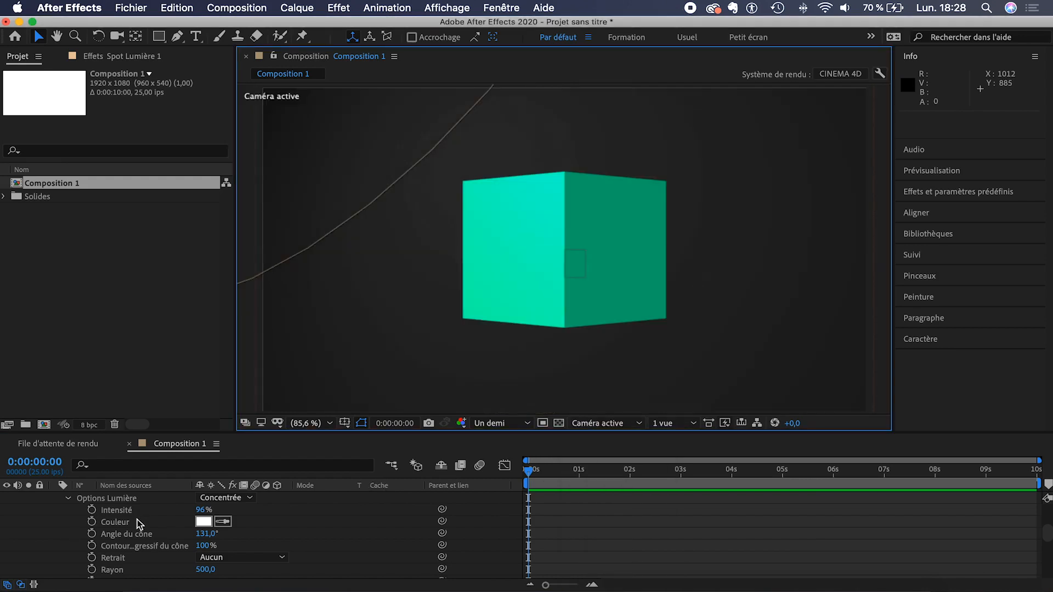
Step: Move Spot Lumière 1's point of interest to about 548, 154, -393, up and left of the cube, and fit the composition in the viewer
scroll(136, 524, up, 2)
click(136, 499)
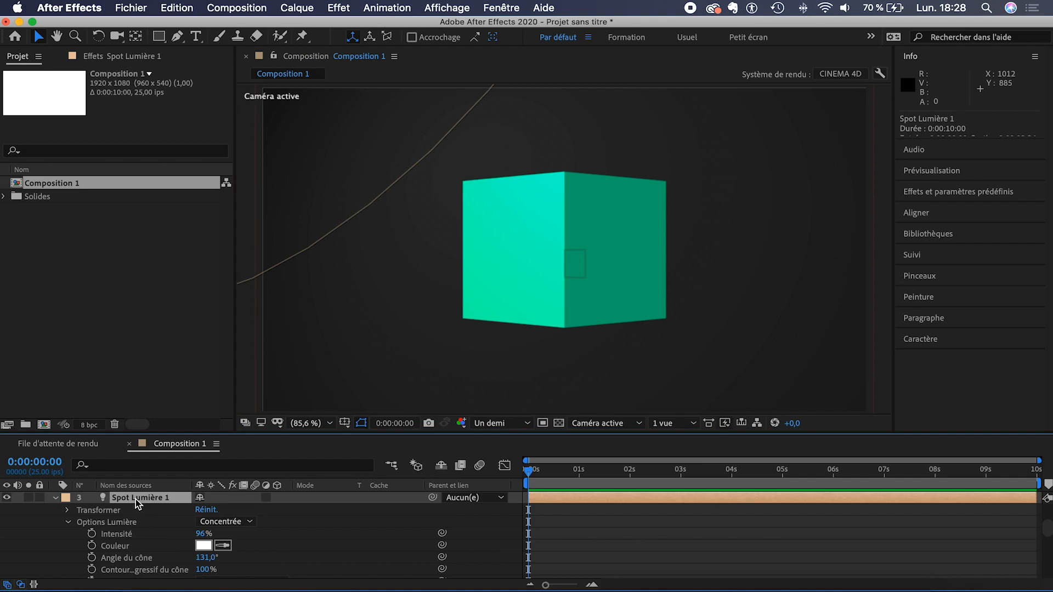
scroll(138, 521, down, 5)
scroll(138, 521, up, 3)
scroll(138, 521, up, 4)
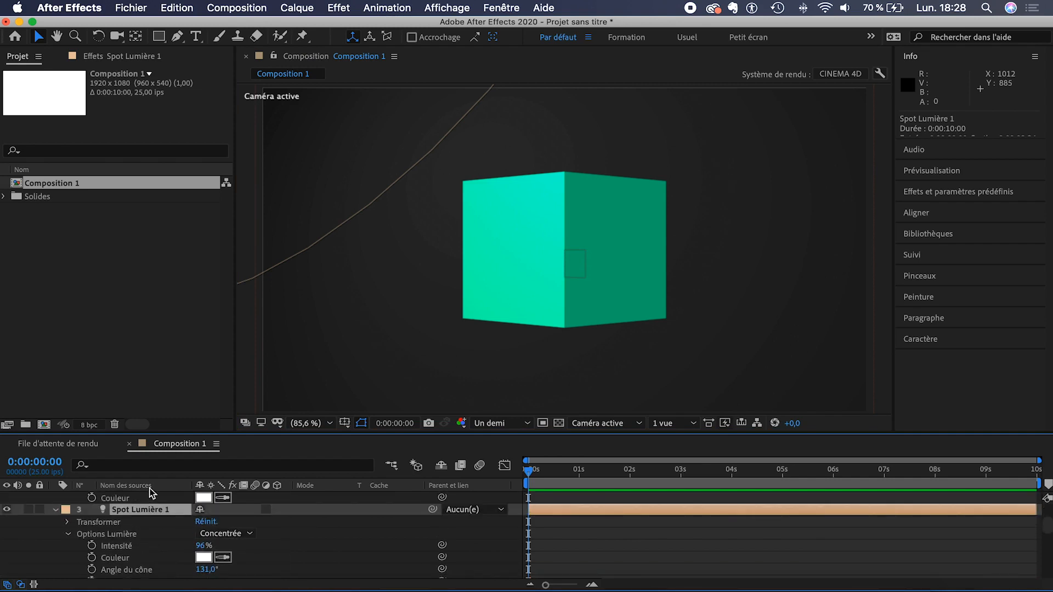
scroll(517, 343, down, 1)
drag(434, 127, 475, 169)
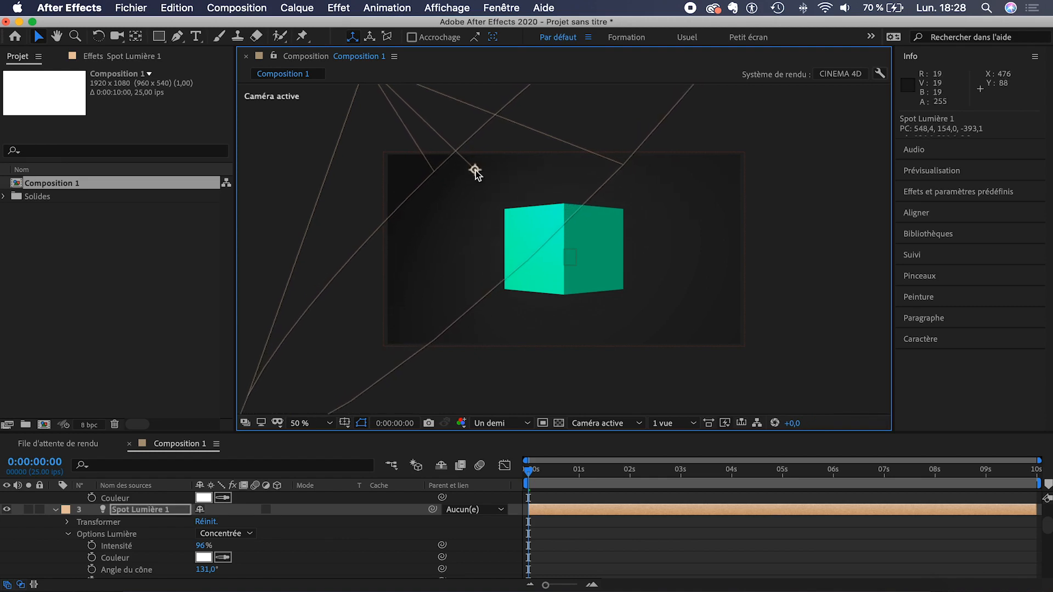
click(320, 423)
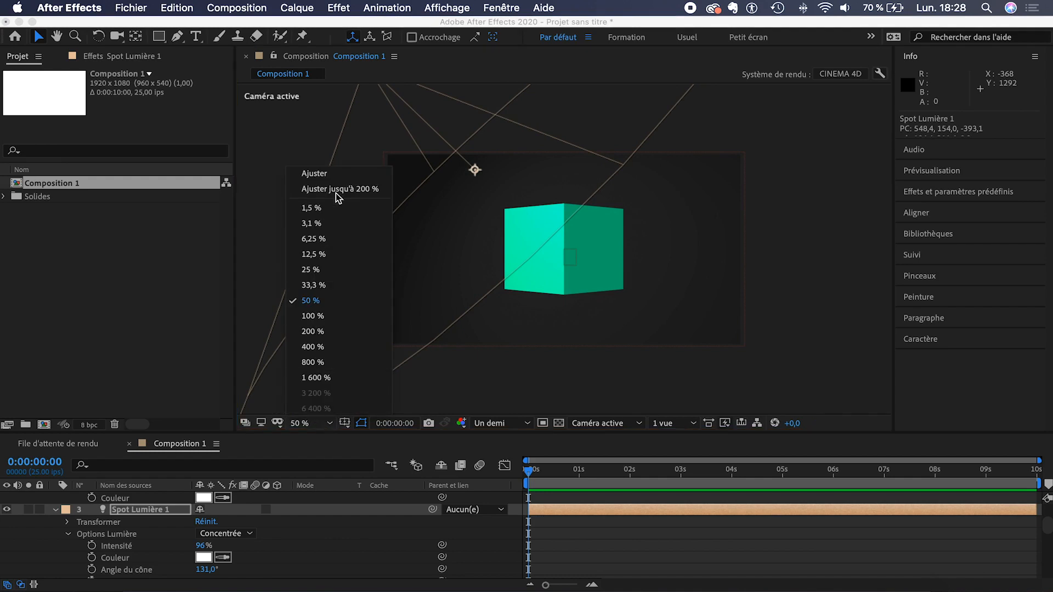
click(334, 176)
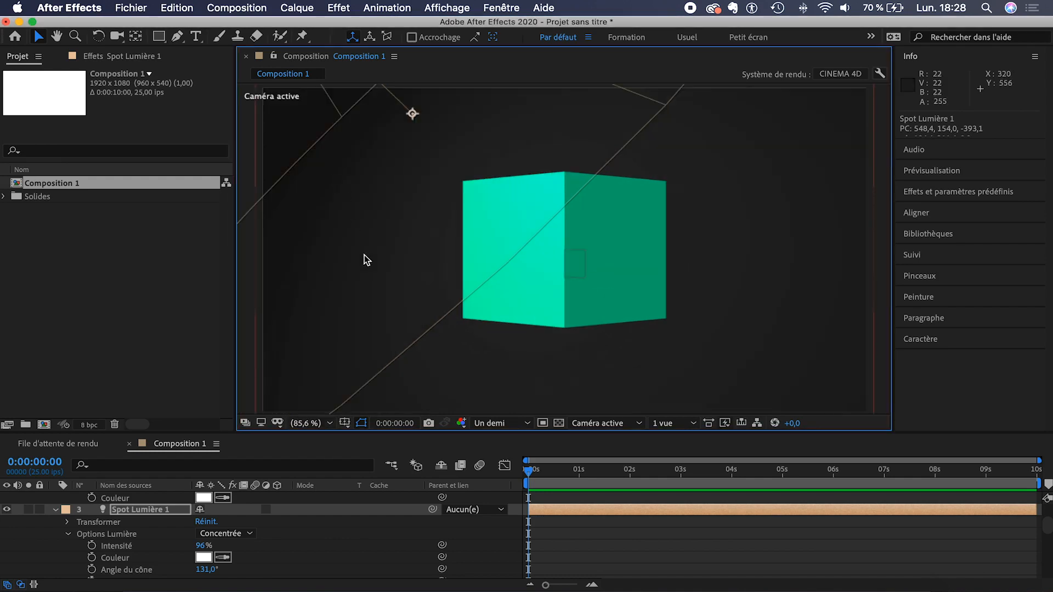
click(610, 547)
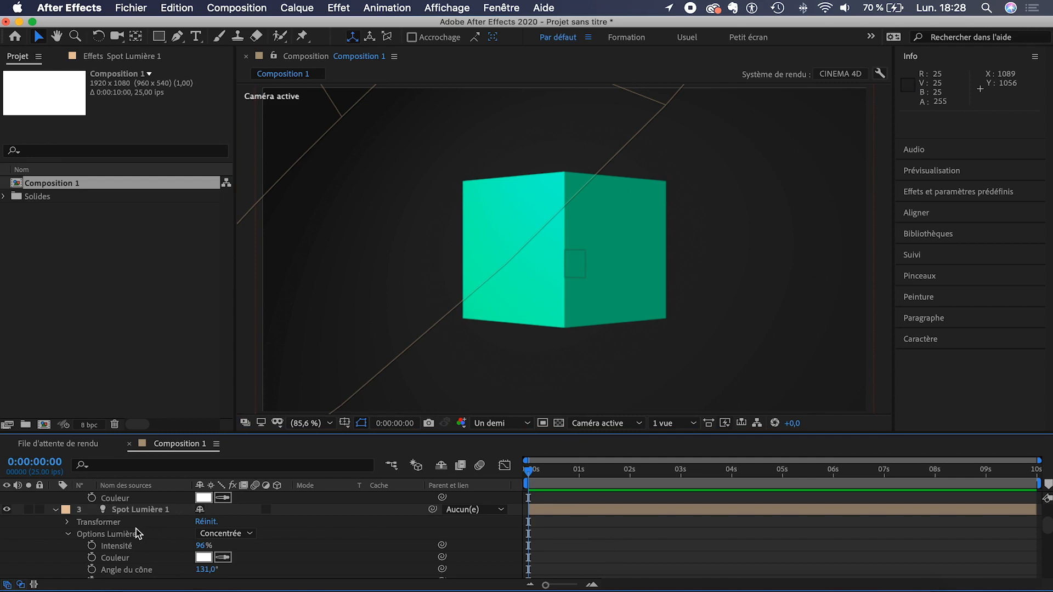
Step: Turn on Projette une ombre for all six Turquoise uni 2 cube faces together
scroll(123, 516, down, 5)
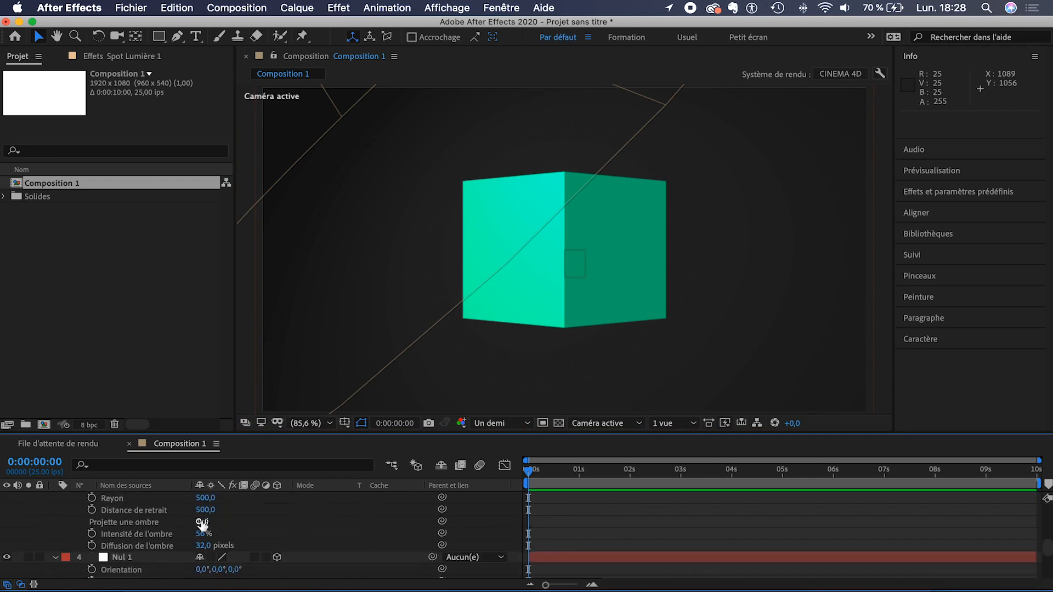
scroll(159, 526, down, 3)
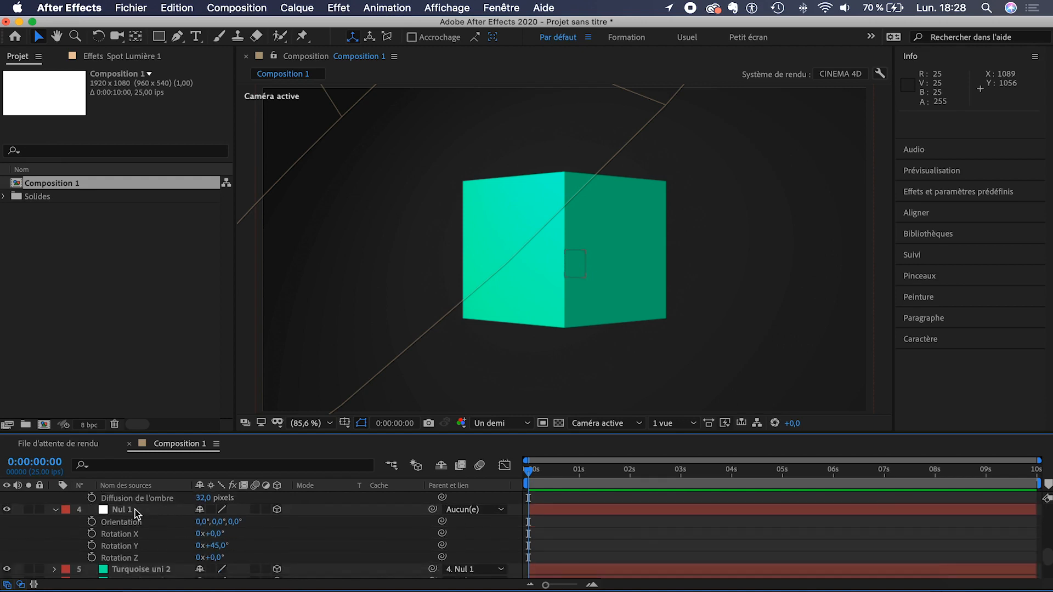
scroll(132, 510, down, 3)
click(141, 523)
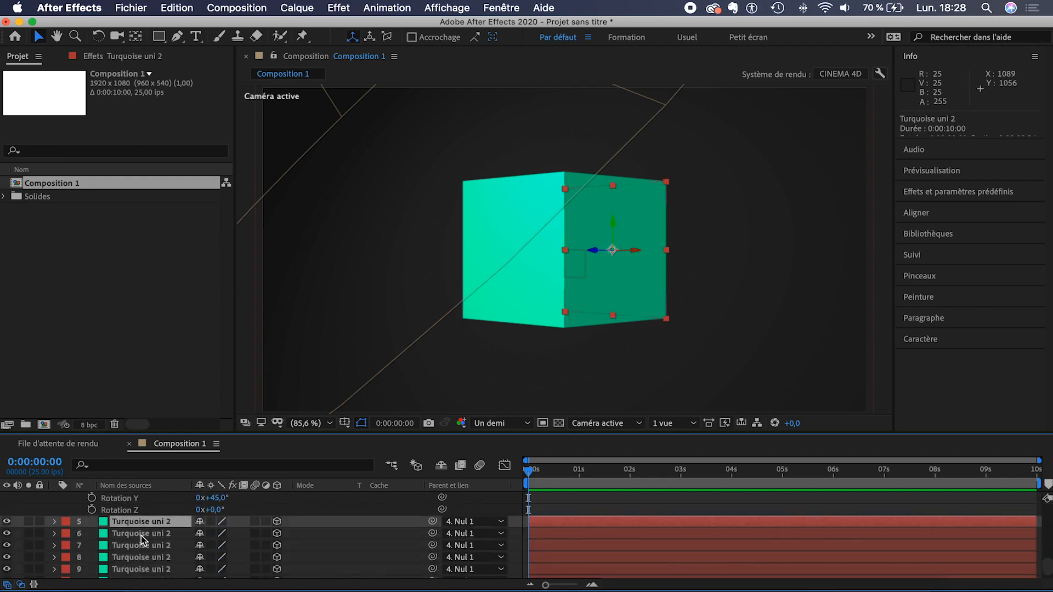
scroll(140, 536, down, 1)
shift+click(142, 573)
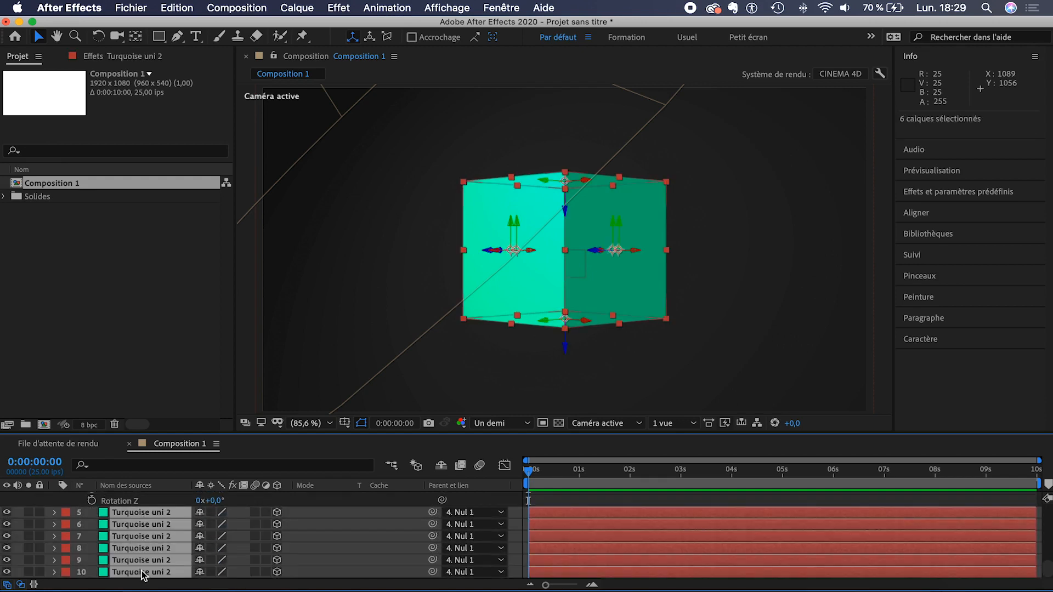
click(54, 512)
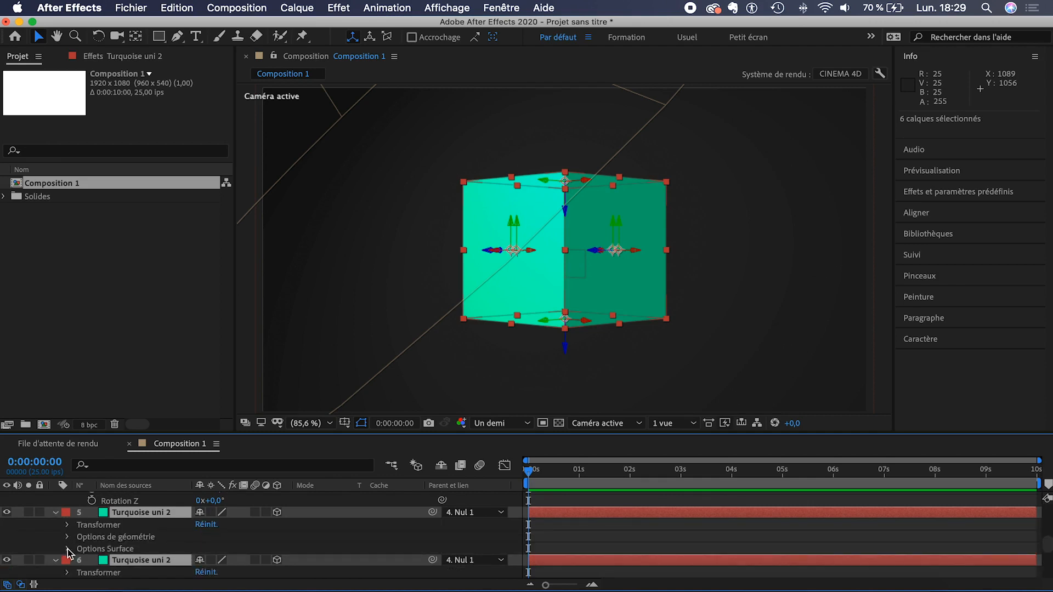
click(67, 549)
scroll(77, 554, down, 3)
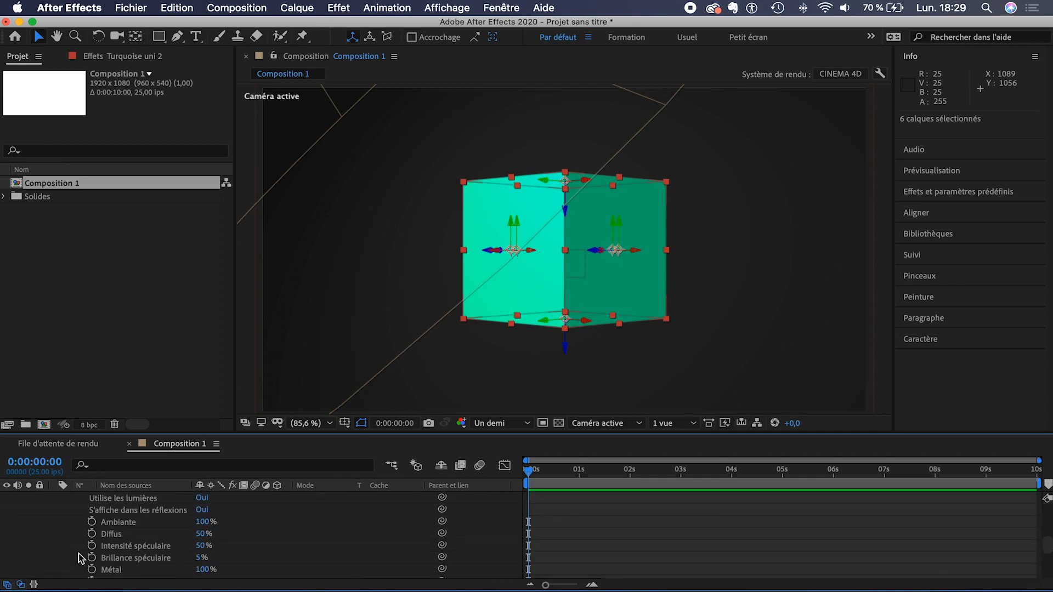
scroll(80, 558, up, 3)
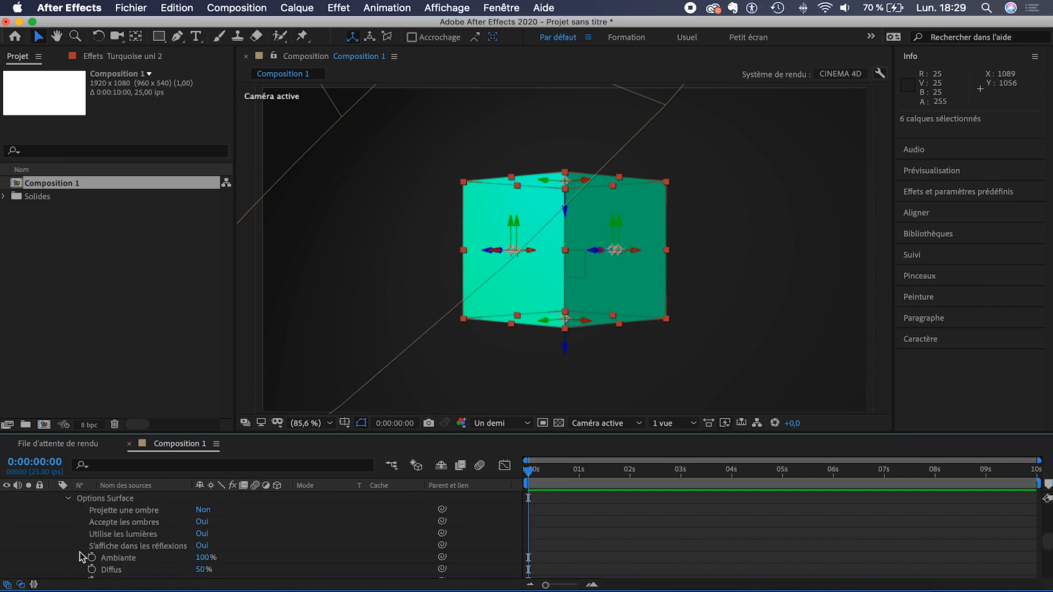
click(203, 511)
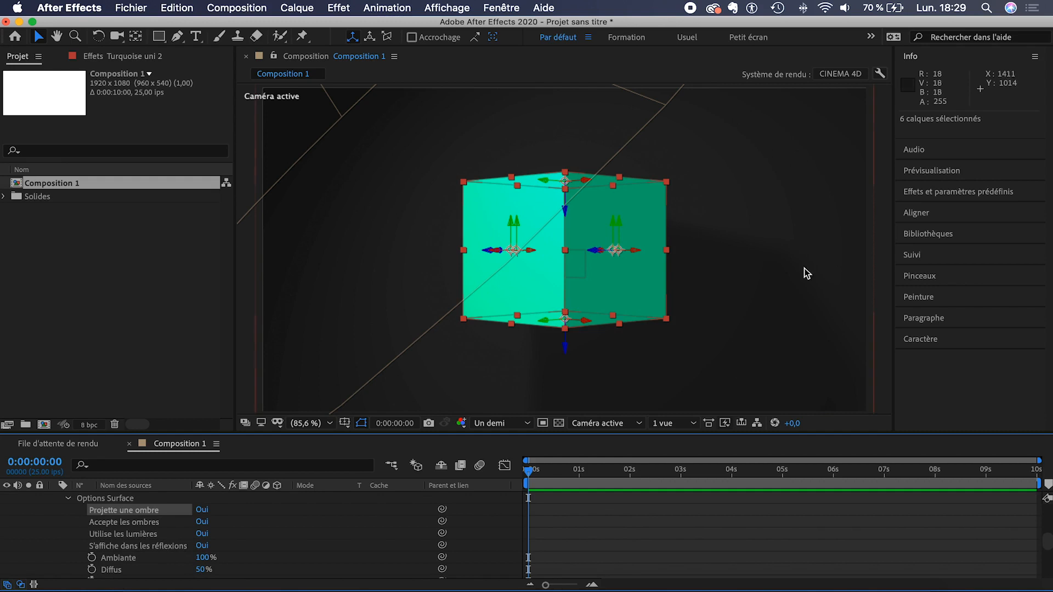
click(610, 535)
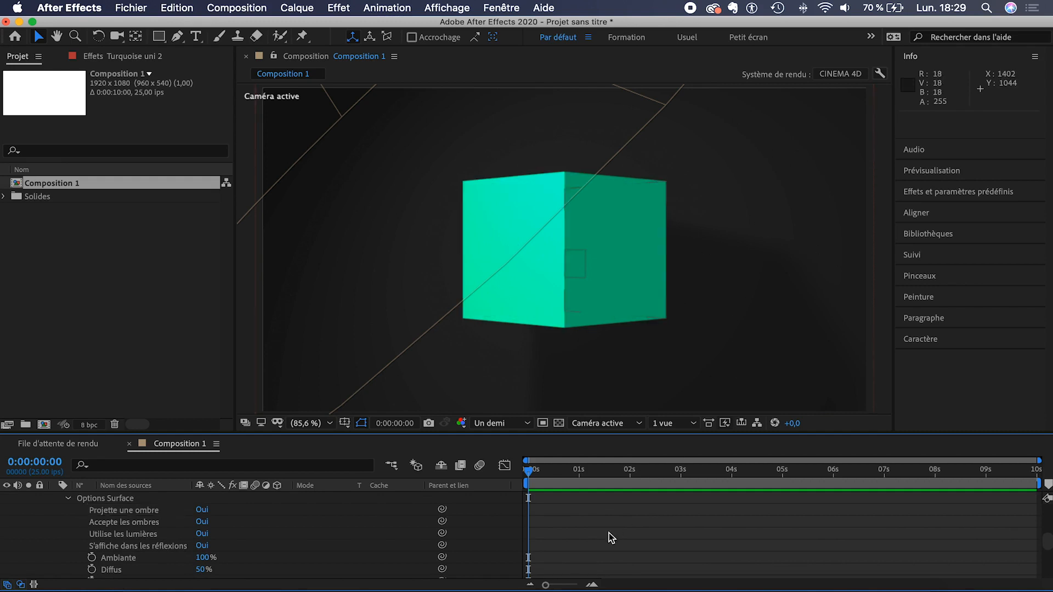
Step: Enable keyframing of Rotation Y on Nul 1 at the start of the composition
scroll(605, 520, up, 10)
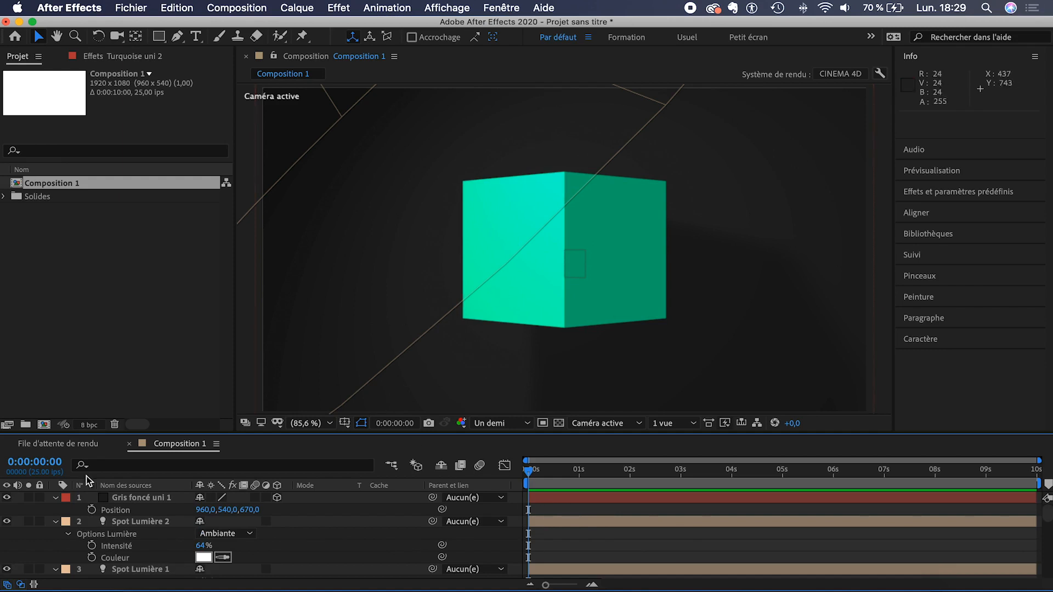
click(138, 522)
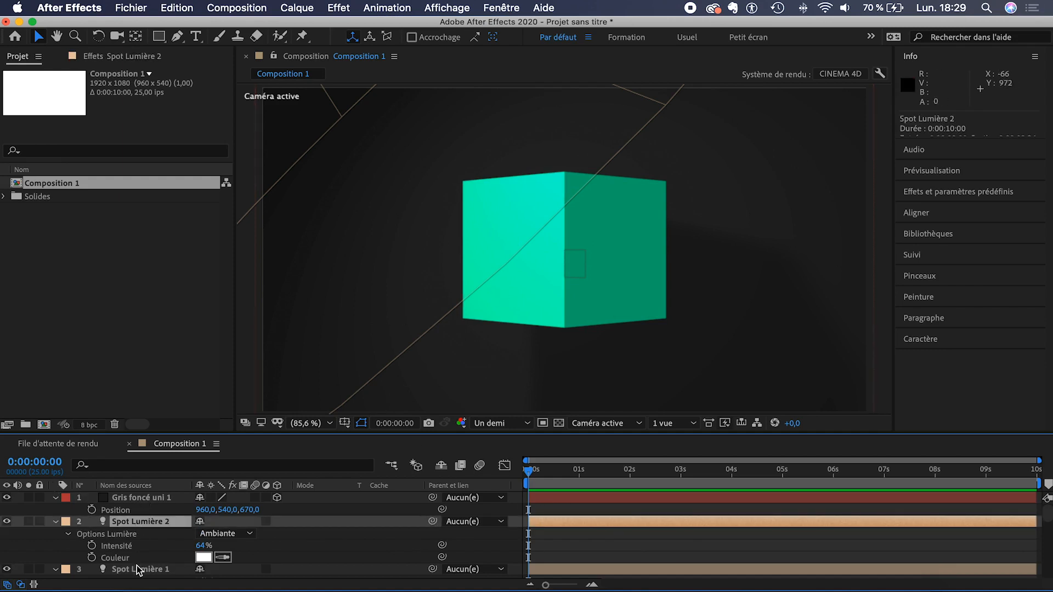
scroll(138, 560, down, 10)
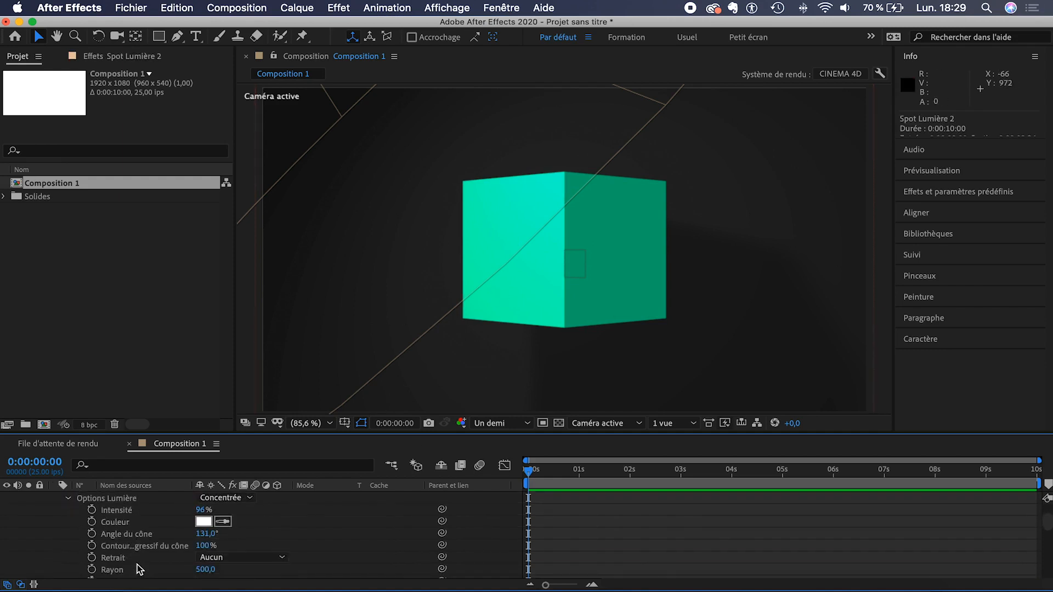
click(141, 547)
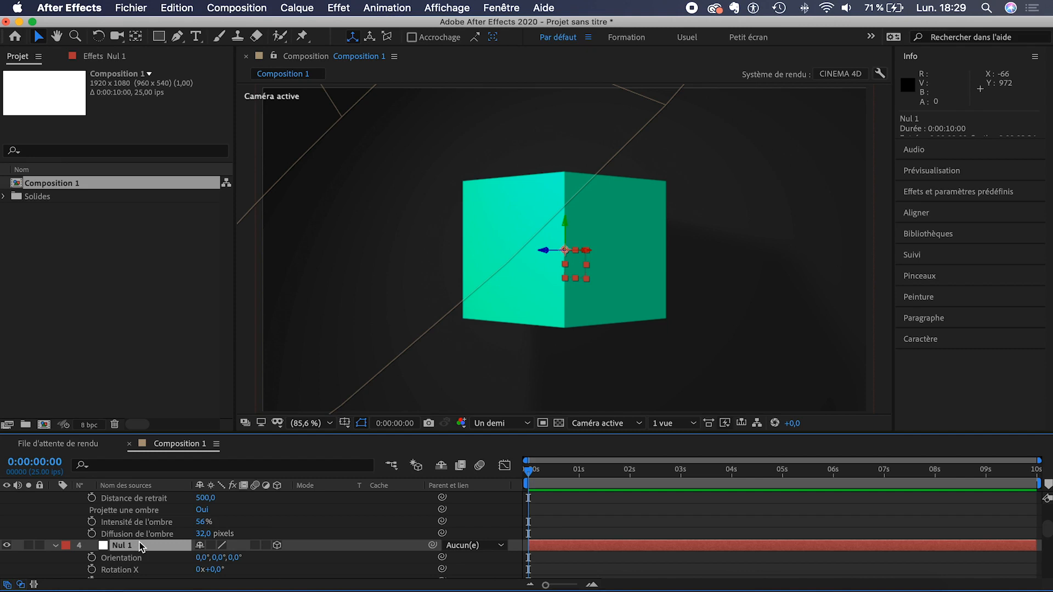
scroll(139, 543, down, 4)
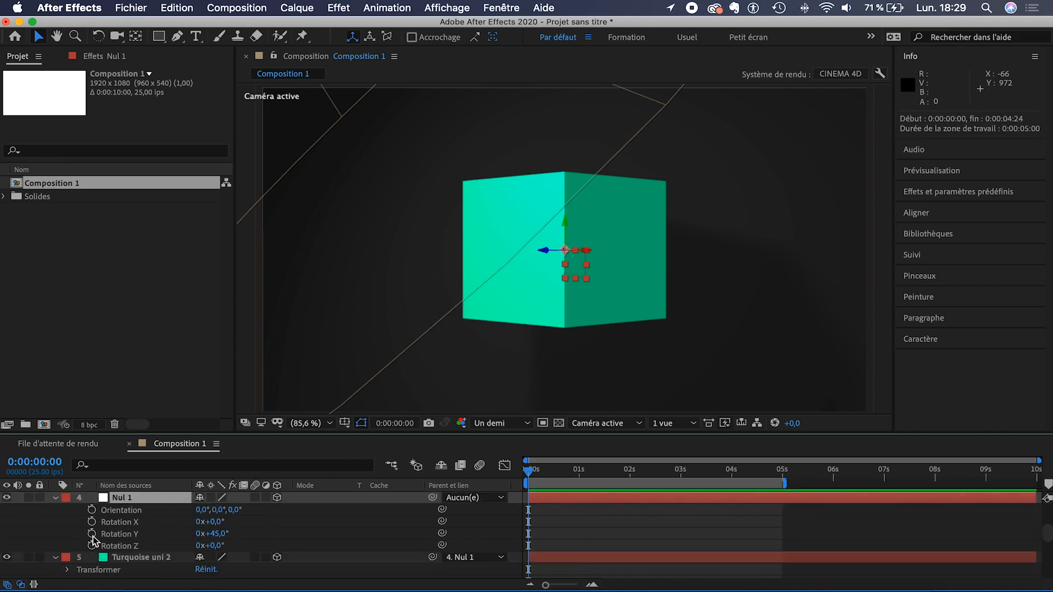
click(92, 534)
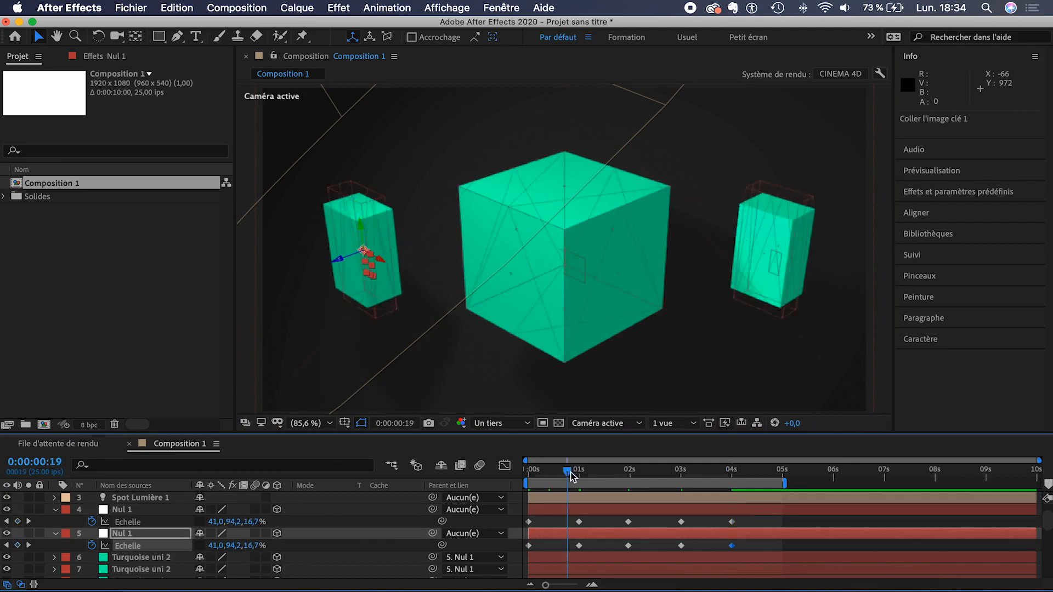
Step: Review the side cubes' Echelle animation up to 0:00:02:10 and check which cube each of the two nulls controls
drag(570, 476, 652, 480)
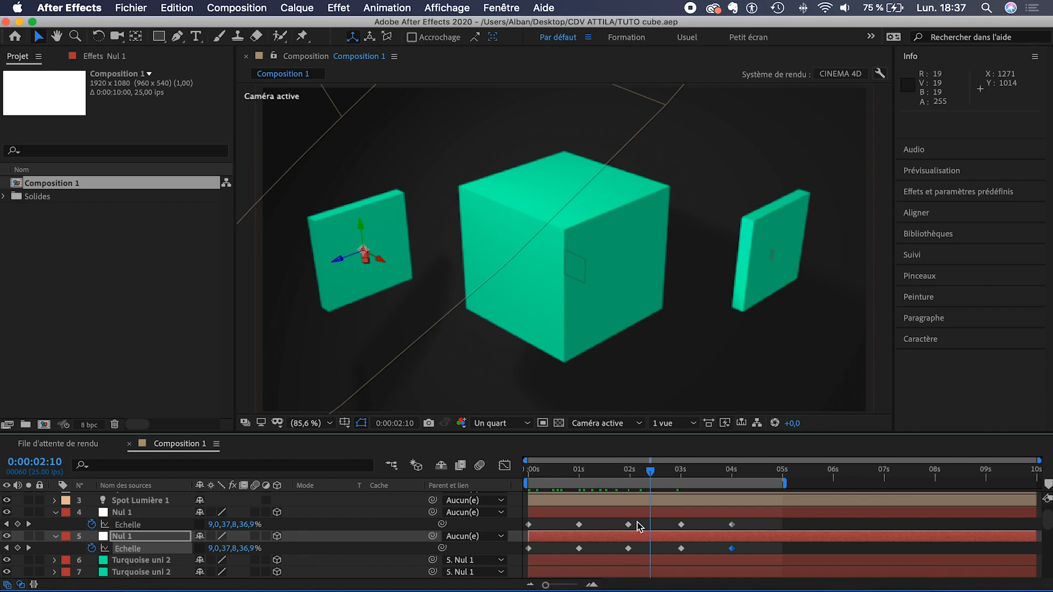
click(639, 524)
click(638, 513)
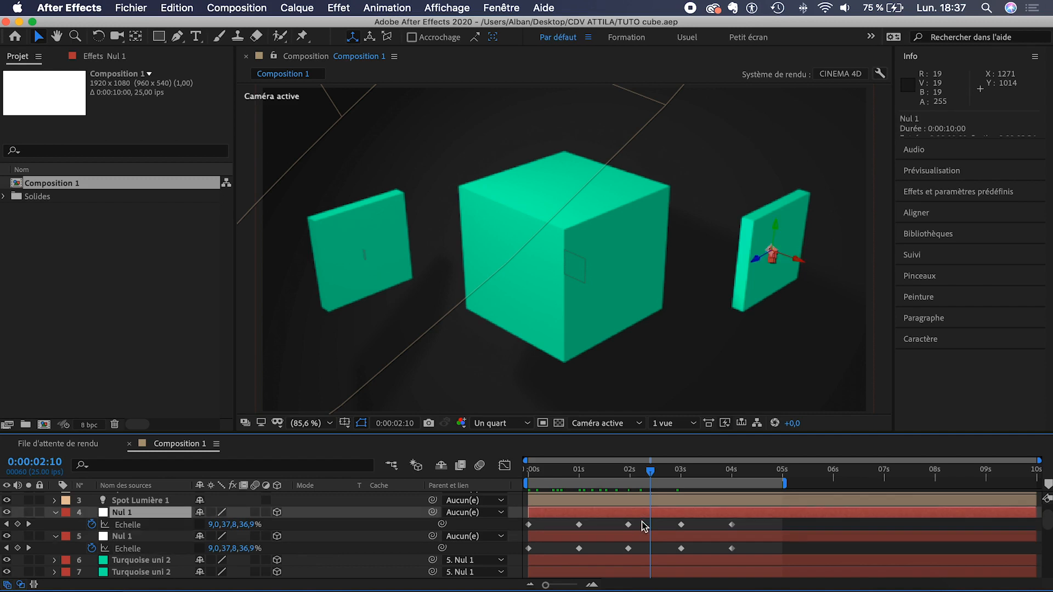
click(640, 536)
click(756, 394)
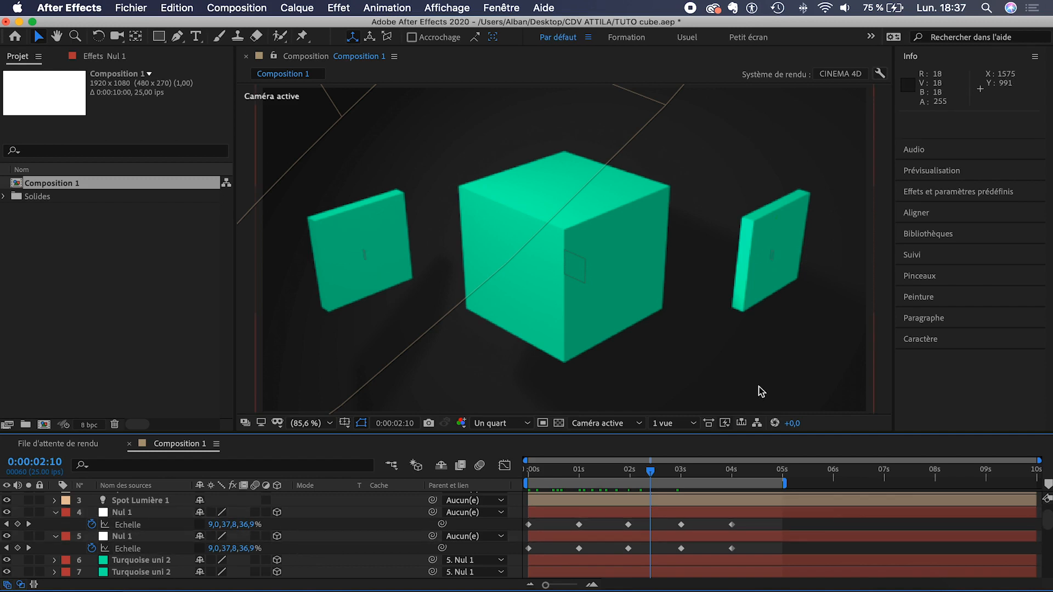
Step: Switch the composition's 3D renderer to 3D classique and check the scene at 0:00:03:01
click(823, 74)
click(511, 217)
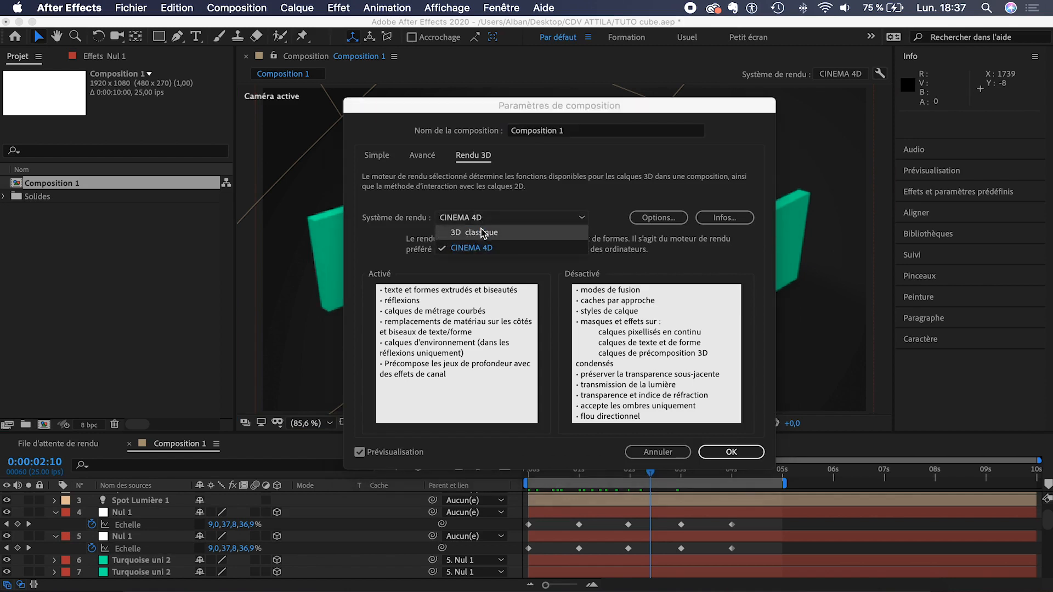
click(488, 231)
click(731, 451)
drag(650, 474, 683, 485)
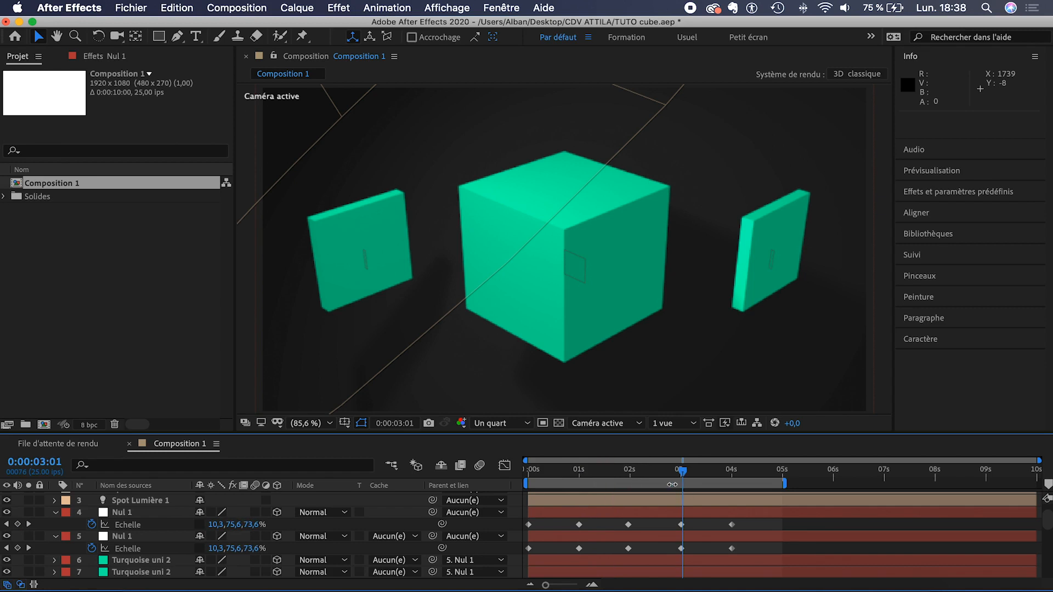
Step: Undo the last value change made among the null layers and force After Effects to quit
click(140, 529)
scroll(139, 529, down, 5)
scroll(139, 529, up, 3)
scroll(140, 529, up, 3)
key(super+z)
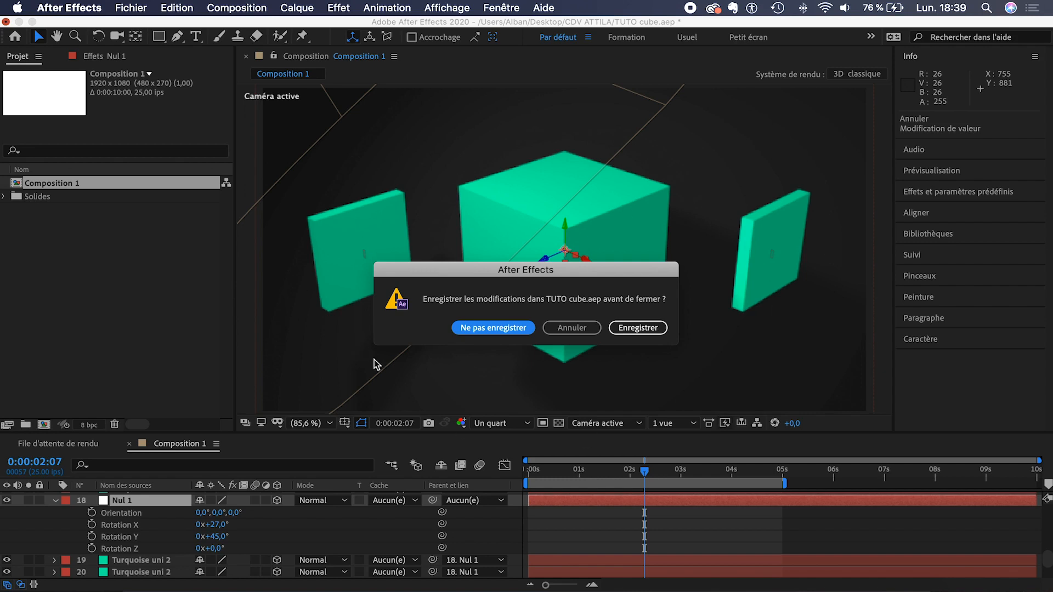
right_click(586, 586)
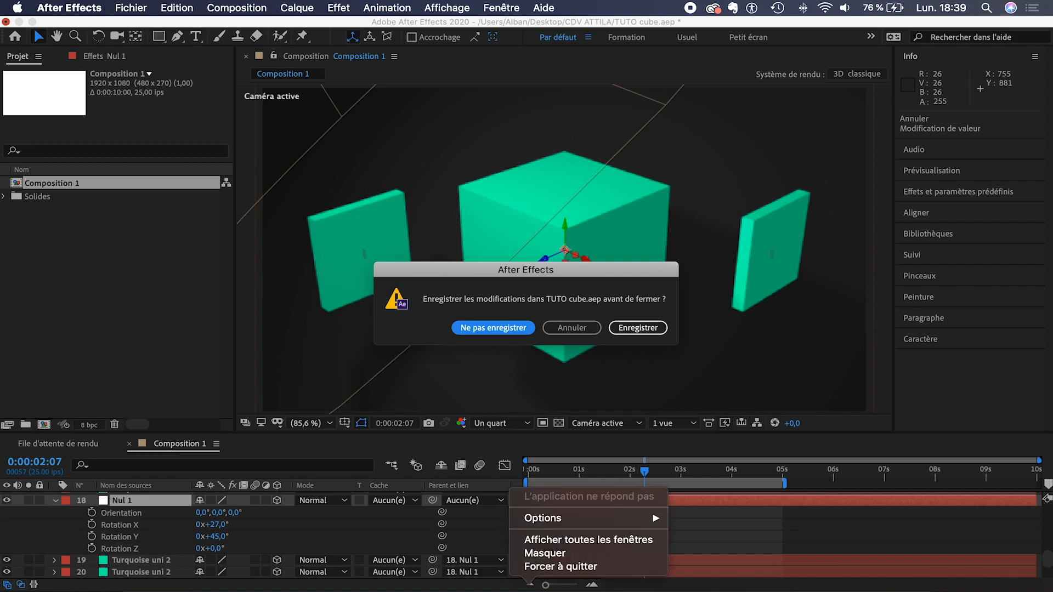
click(546, 567)
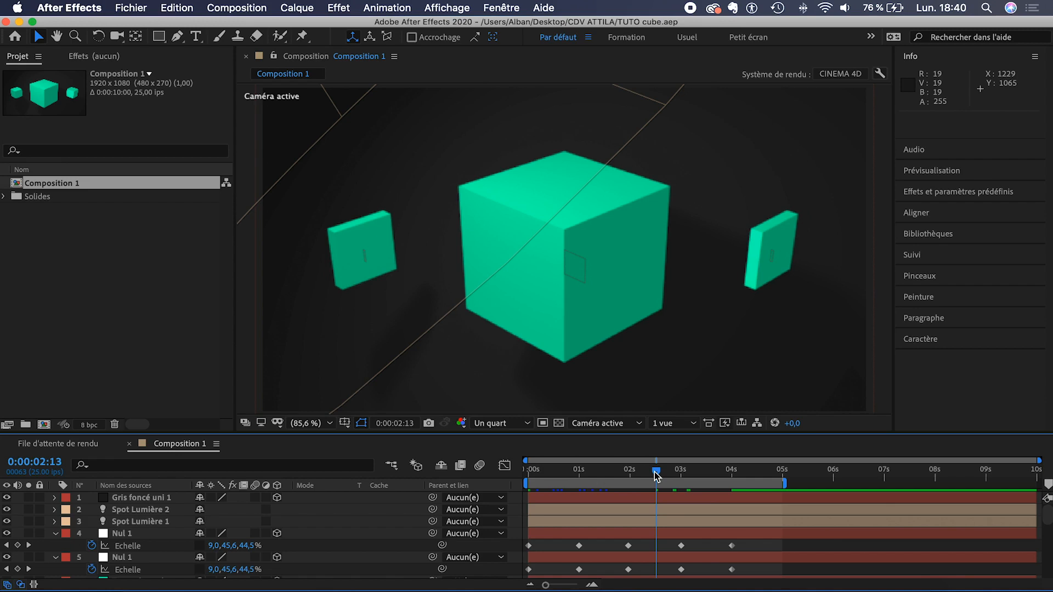
Step: Set Rotation Y to 130° on the Nul 1 that controls the small cube on the right
drag(653, 472, 640, 471)
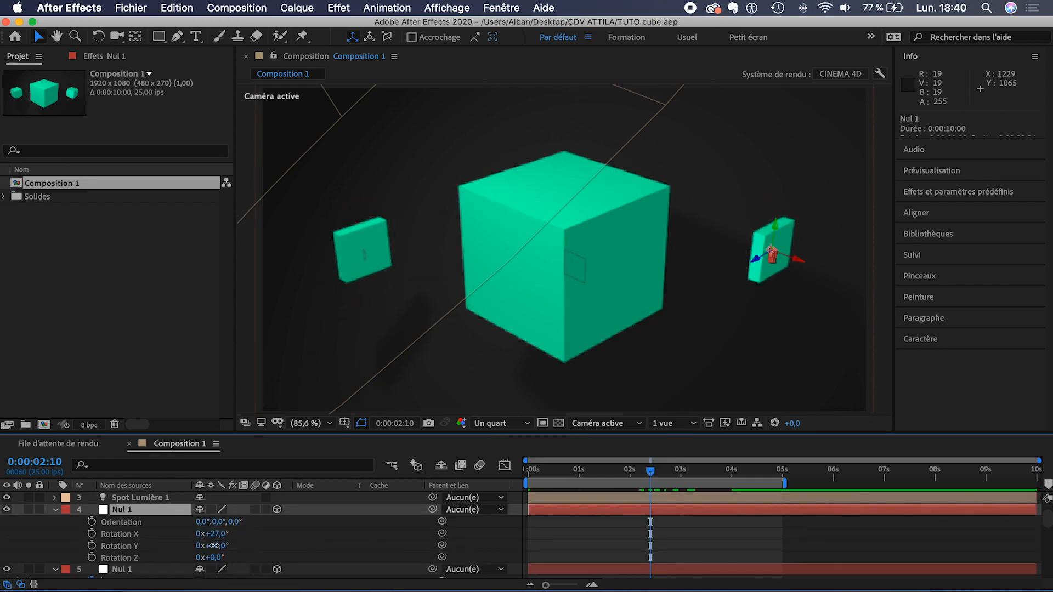
drag(217, 546, 285, 549)
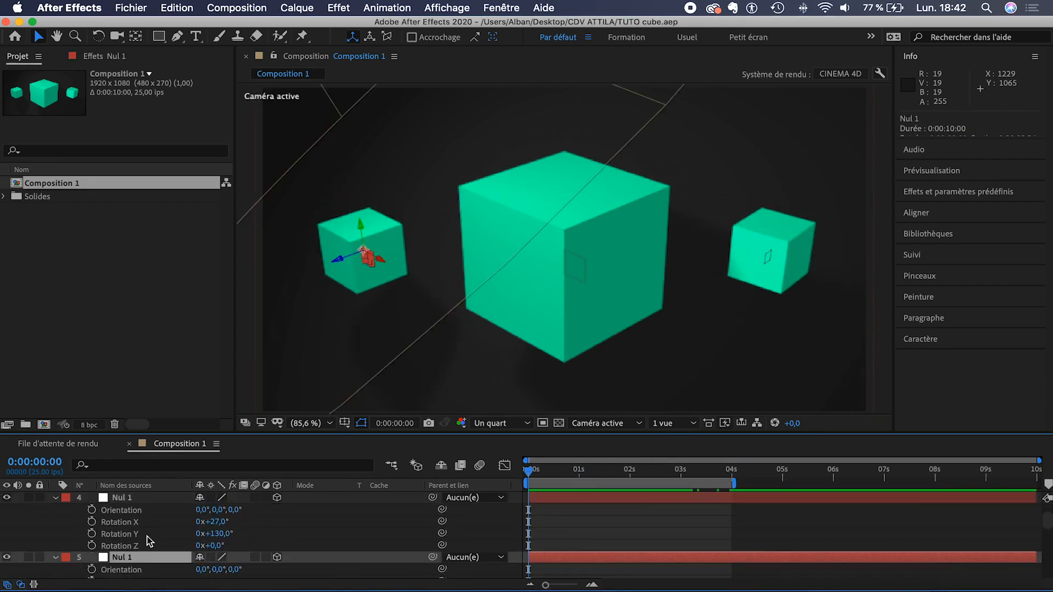
Step: Keyframe Rotation X on the small cubes' nulls from 0 s to 1x+23° at 4 s, and preview from the start
click(91, 523)
drag(222, 534, 483, 537)
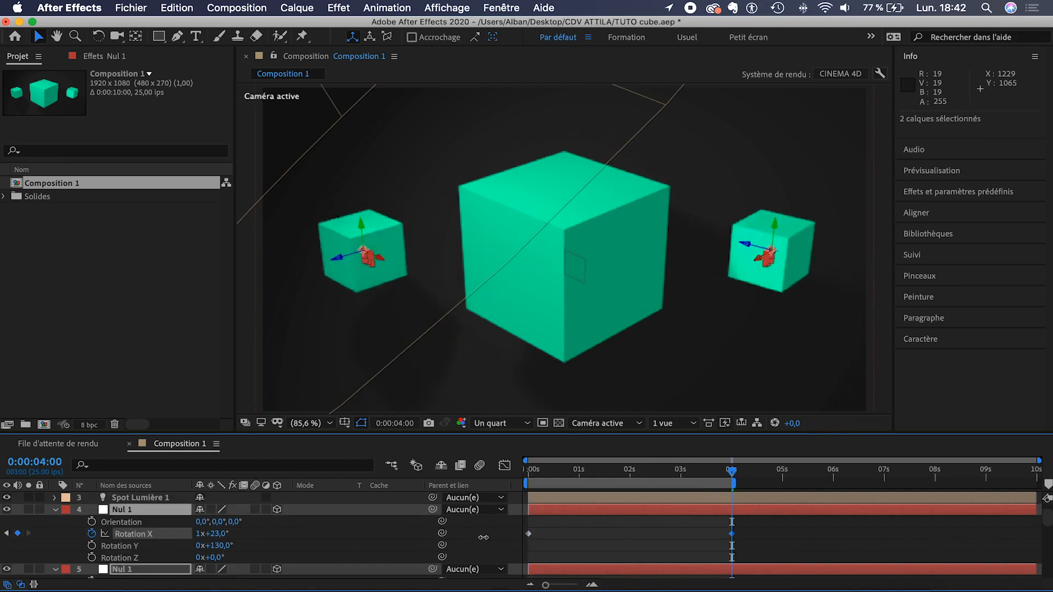
click(529, 475)
key(space)
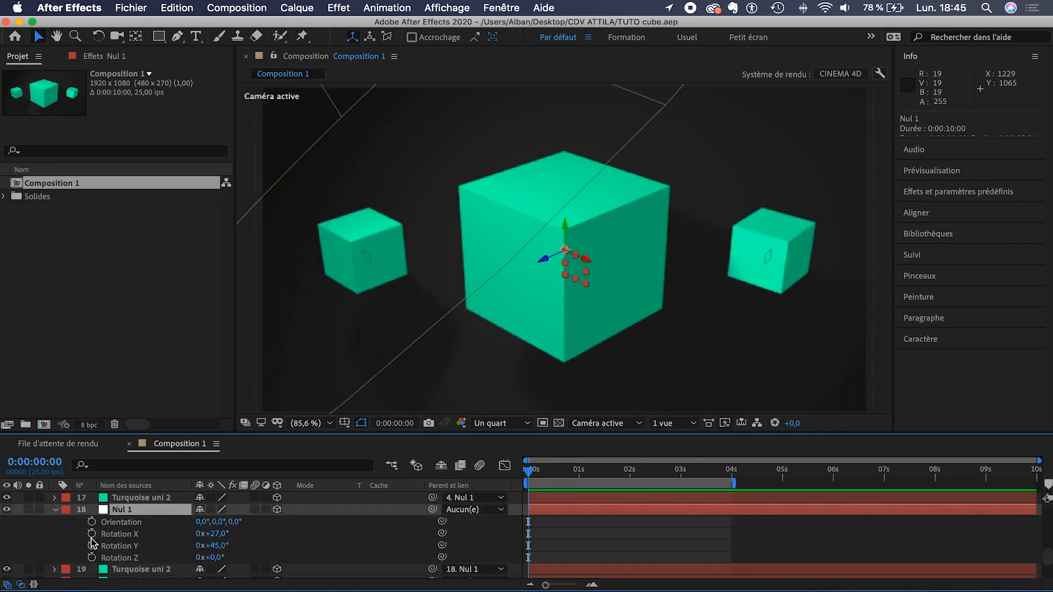
Step: Keyframe the central cube's null between 0 s and 4 s, ending at Rotation X 1x+30° and Rotation Y 0x+225°
click(92, 545)
click(91, 534)
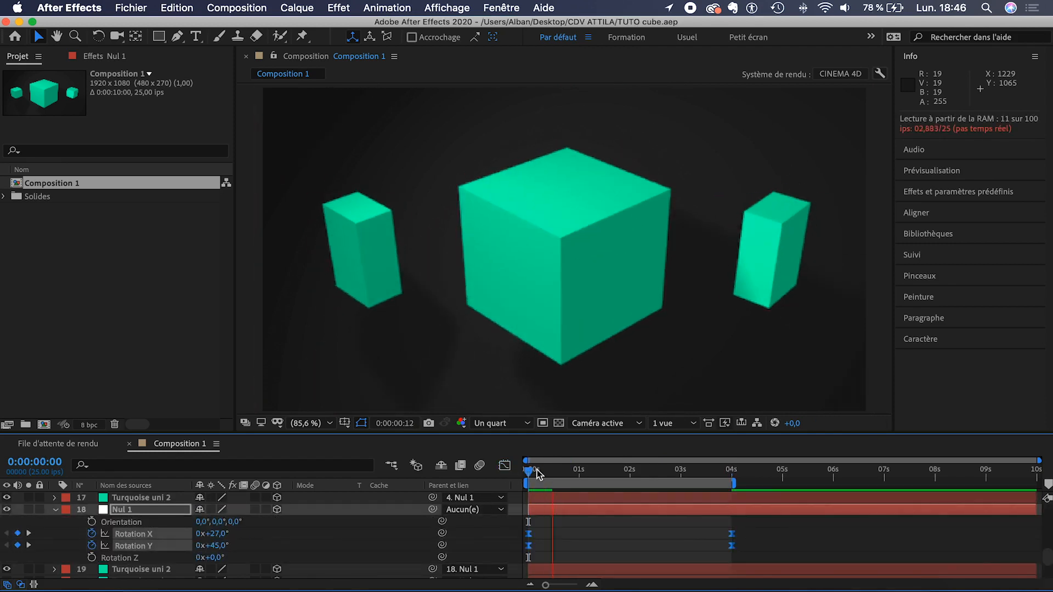
click(732, 474)
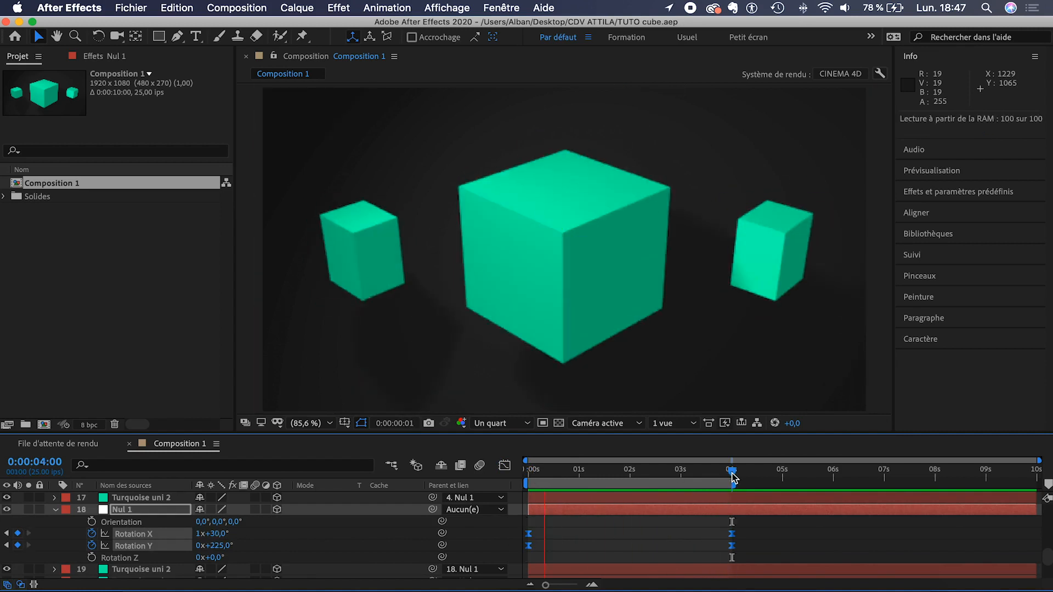